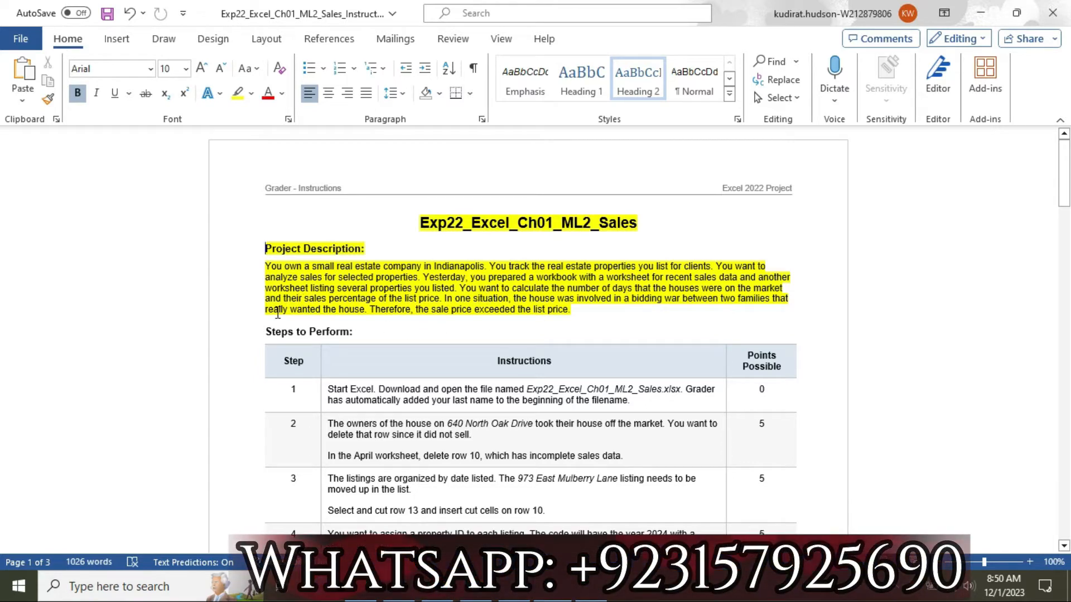
Remove the highlight from the document title and the Project Description section.
{"action": "left_click_drag", "start_coordinate": [574, 308], "coordinate": [424, 222]}
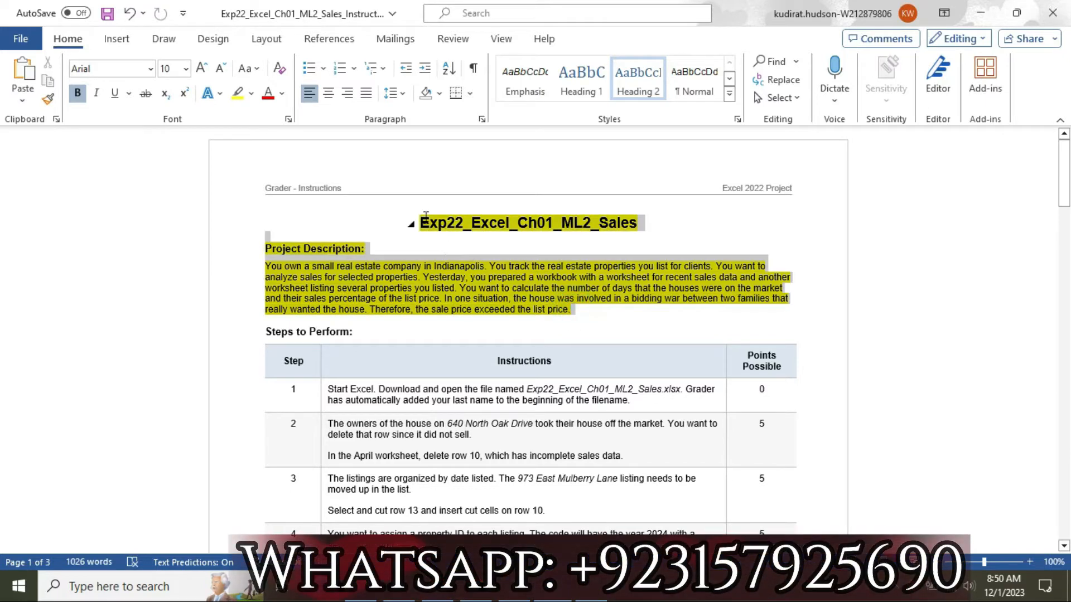
{"action": "left_click", "coordinate": [500, 190]}
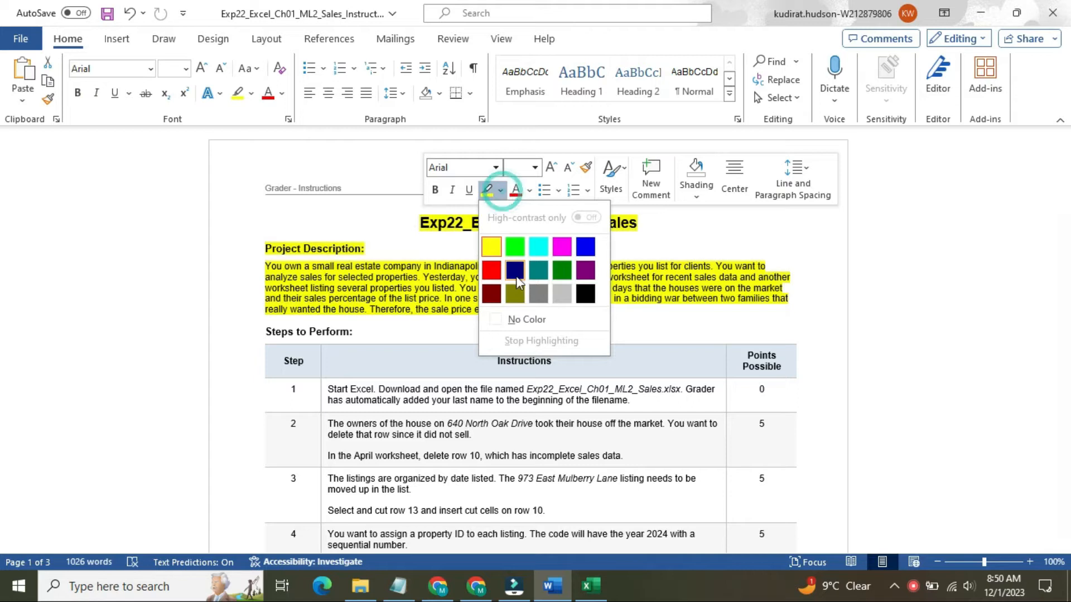
{"action": "left_click", "coordinate": [525, 314]}
{"action": "left_click", "coordinate": [648, 318]}
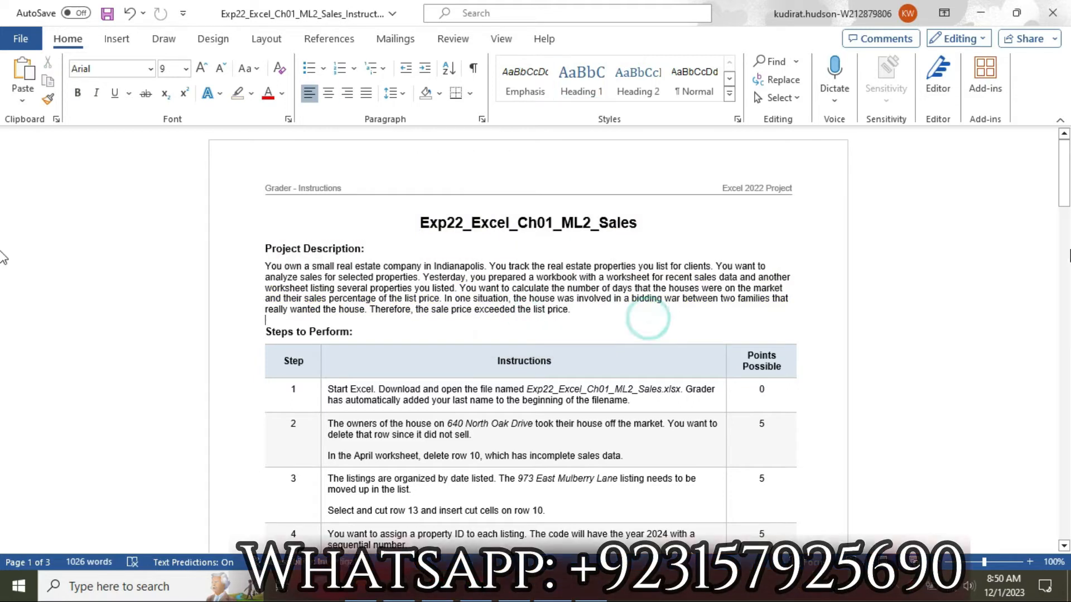
Enlarge the step 1 instruction text in the table to size 16 and highlight it yellow.
{"action": "left_click_drag", "start_coordinate": [1068, 174], "coordinate": [1070, 214]}
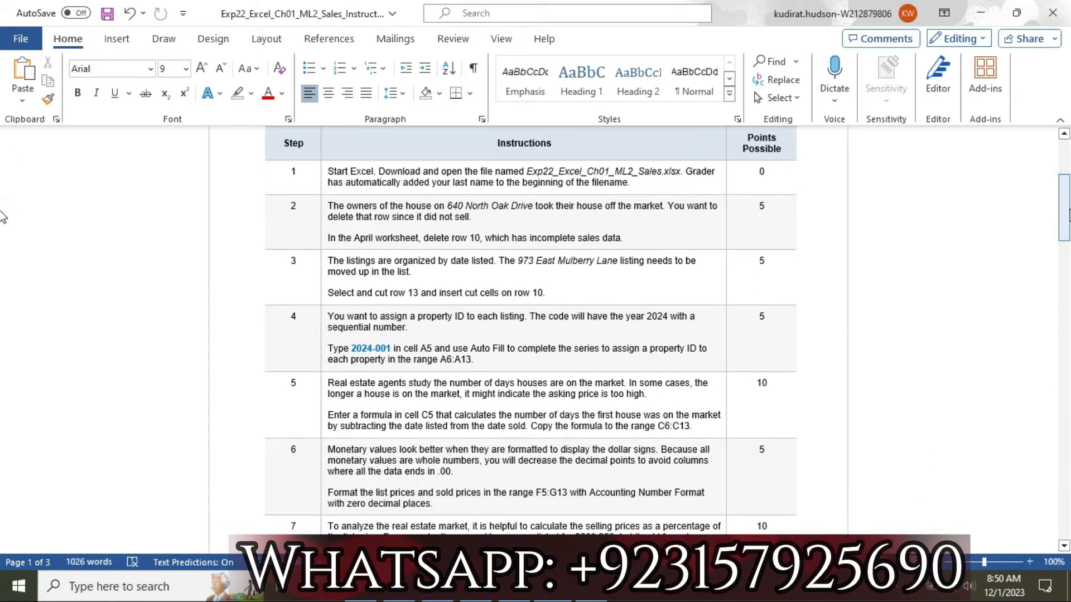
{"action": "left_click", "coordinate": [321, 192]}
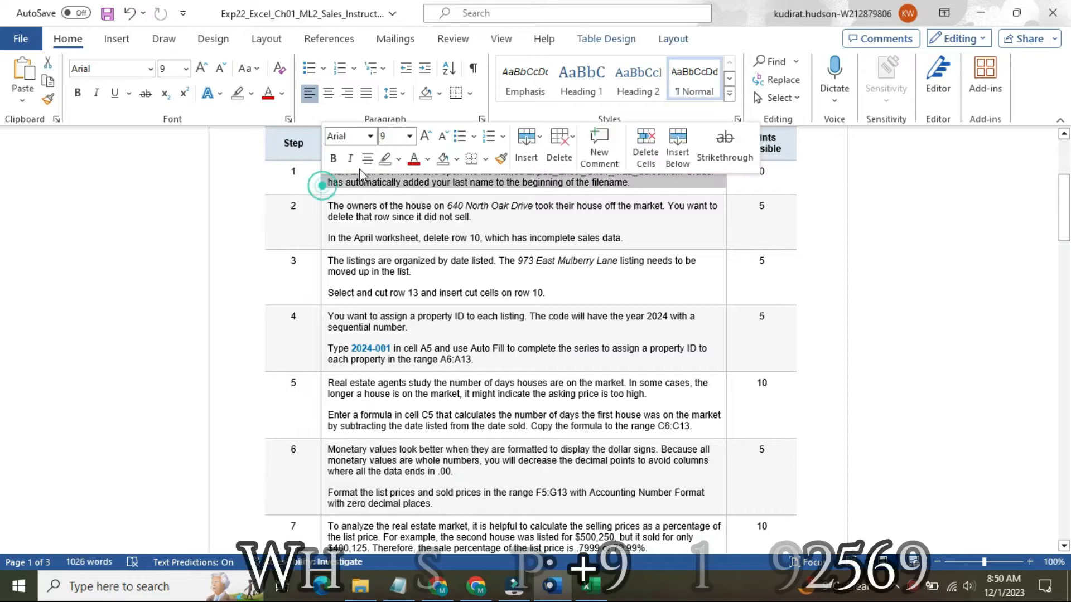
{"action": "left_click", "coordinate": [409, 136]}
{"action": "left_click", "coordinate": [403, 264]}
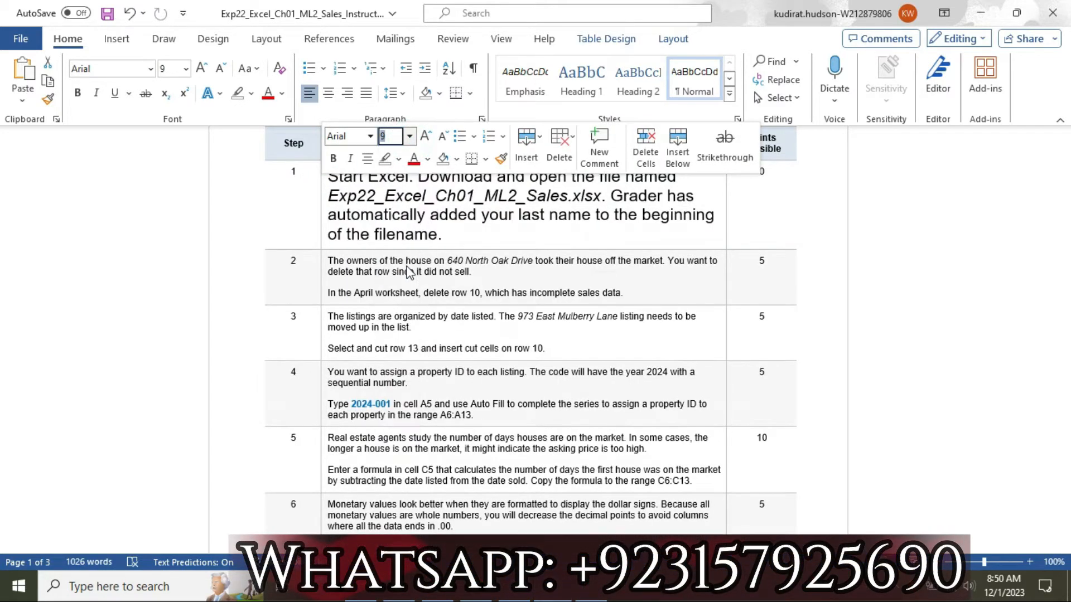
{"action": "left_click", "coordinate": [399, 159]}
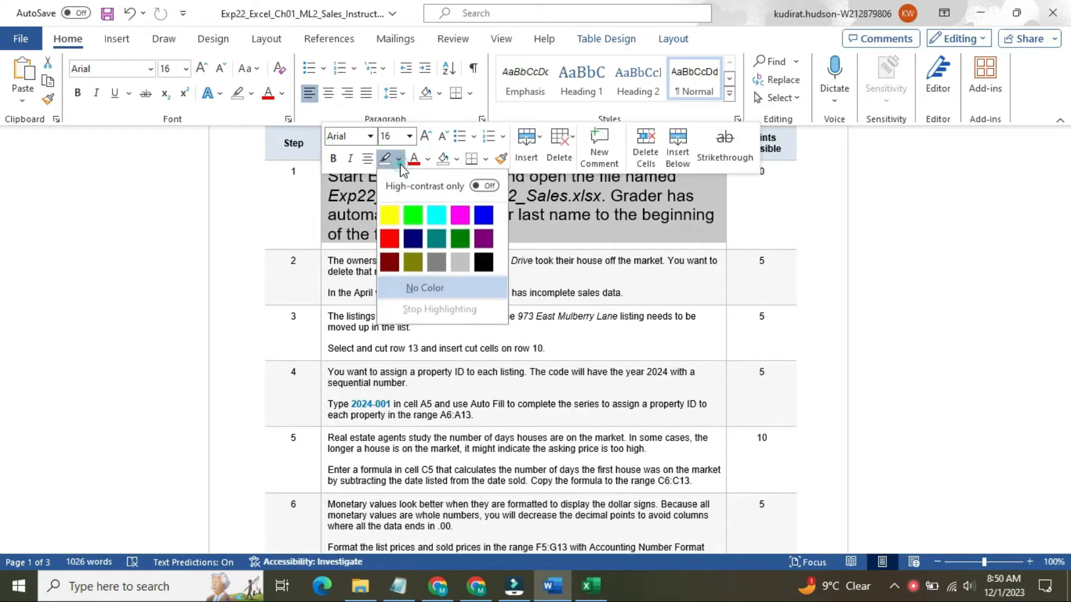
{"action": "left_click", "coordinate": [382, 215]}
{"action": "left_click", "coordinate": [343, 177]}
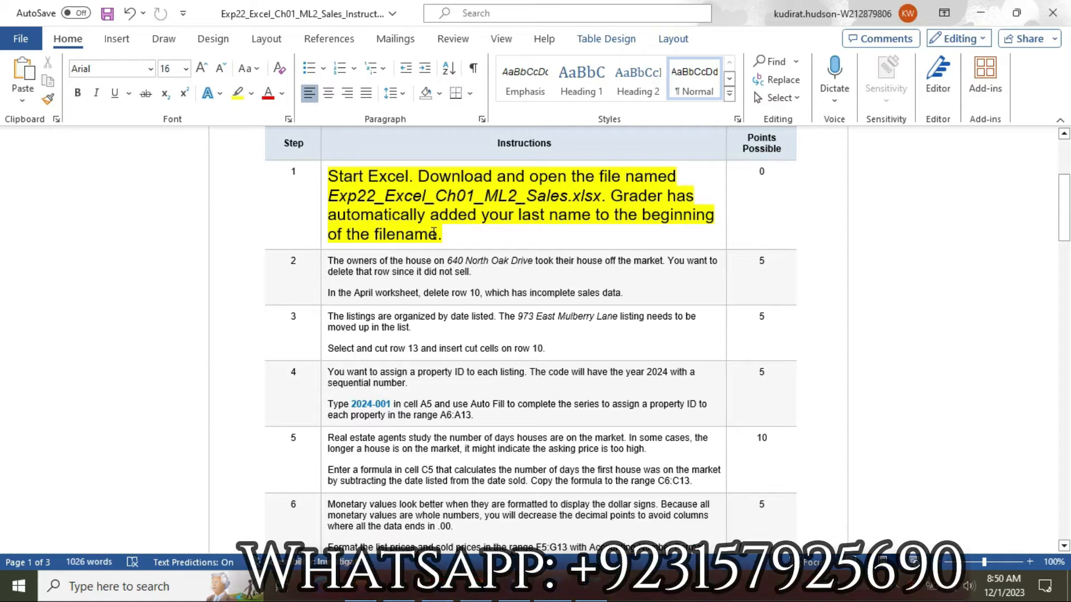
Switch to Excel and examine the April sales report's listings and its % of List Price formula.
{"action": "left_click", "coordinate": [609, 598]}
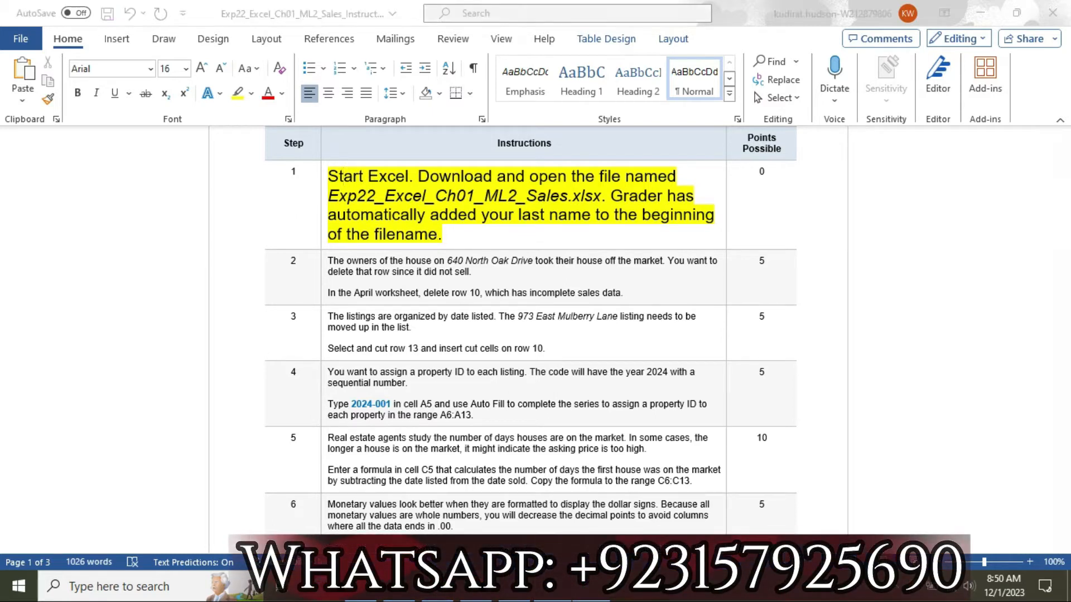
{"action": "mouse_move", "coordinate": [1065, 346]}
{"action": "left_mouse_down"}
{"action": "mouse_move", "coordinate": [1066, 360]}
{"action": "mouse_move", "coordinate": [1065, 328]}
{"action": "left_mouse_up"}
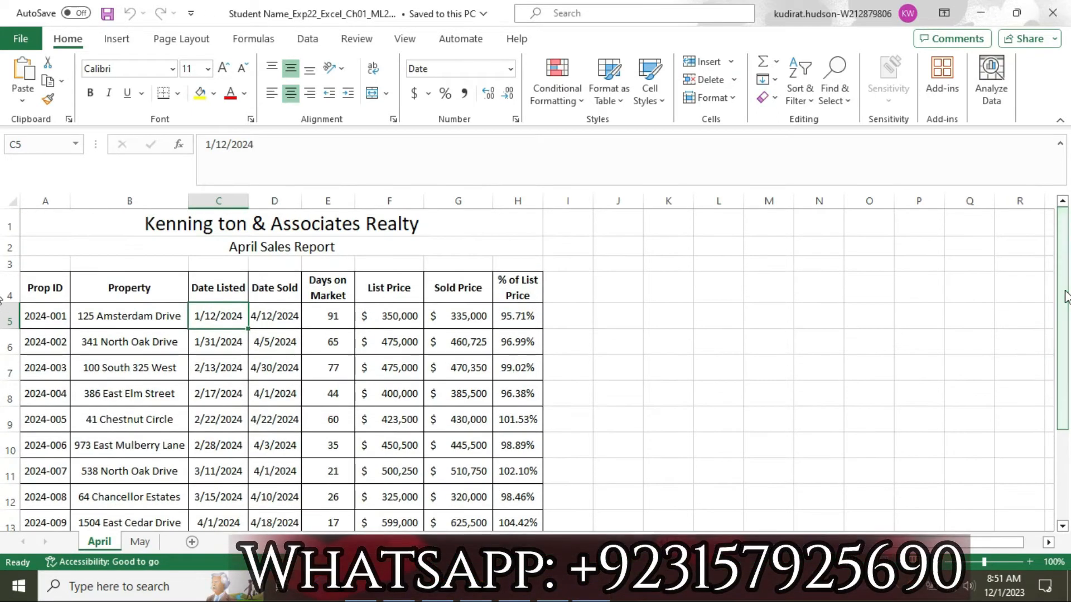
{"action": "left_click", "coordinate": [393, 317]}
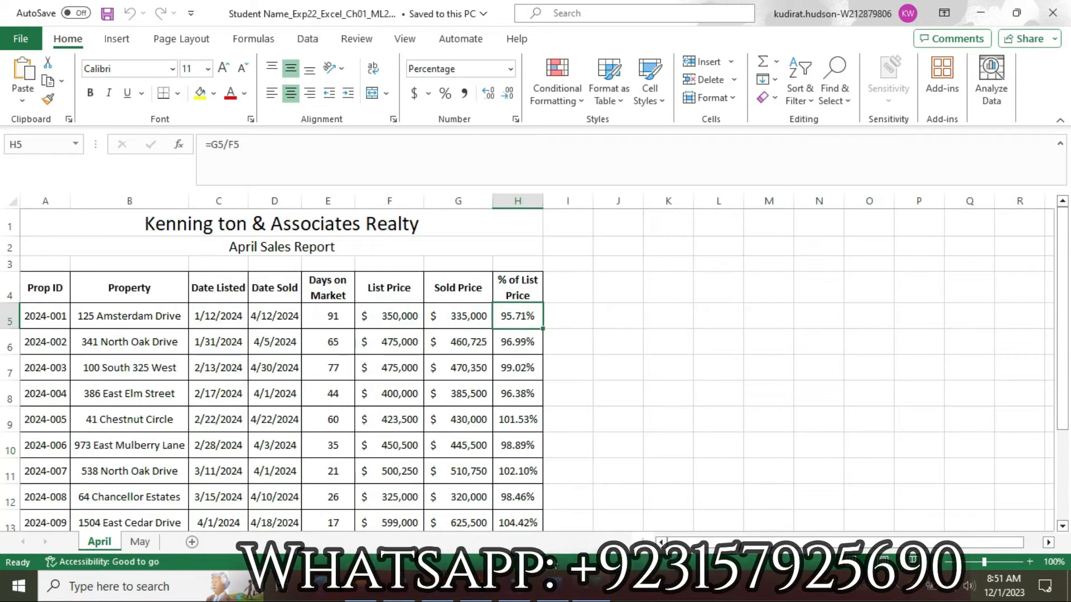
Switch back to Word, set the step 1 instruction text to size 9 and clear its highlight.
{"action": "left_click", "coordinate": [552, 586]}
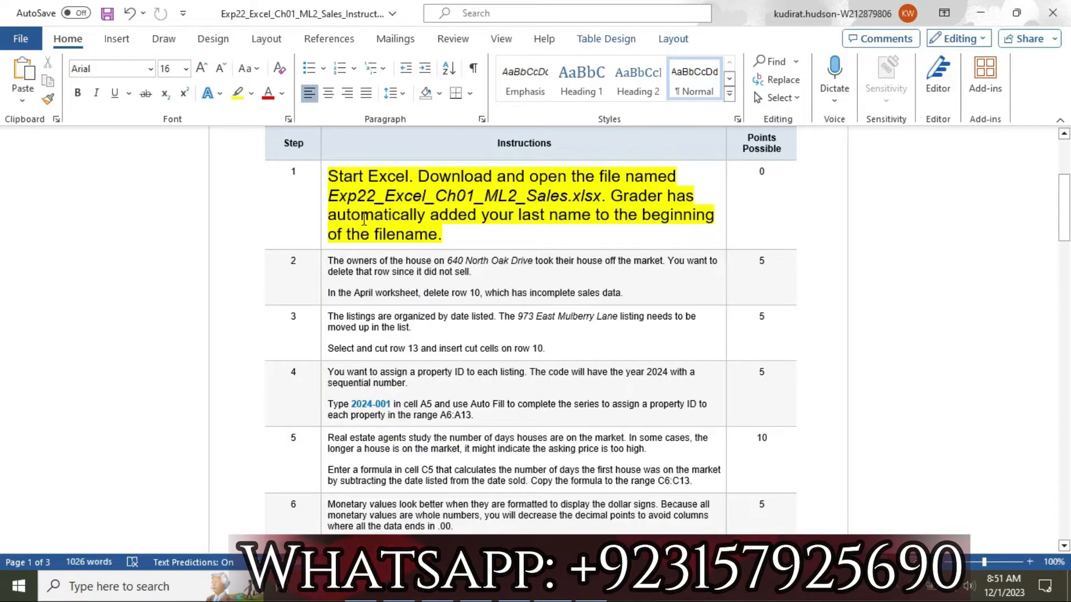
{"action": "left_click", "coordinate": [323, 202]}
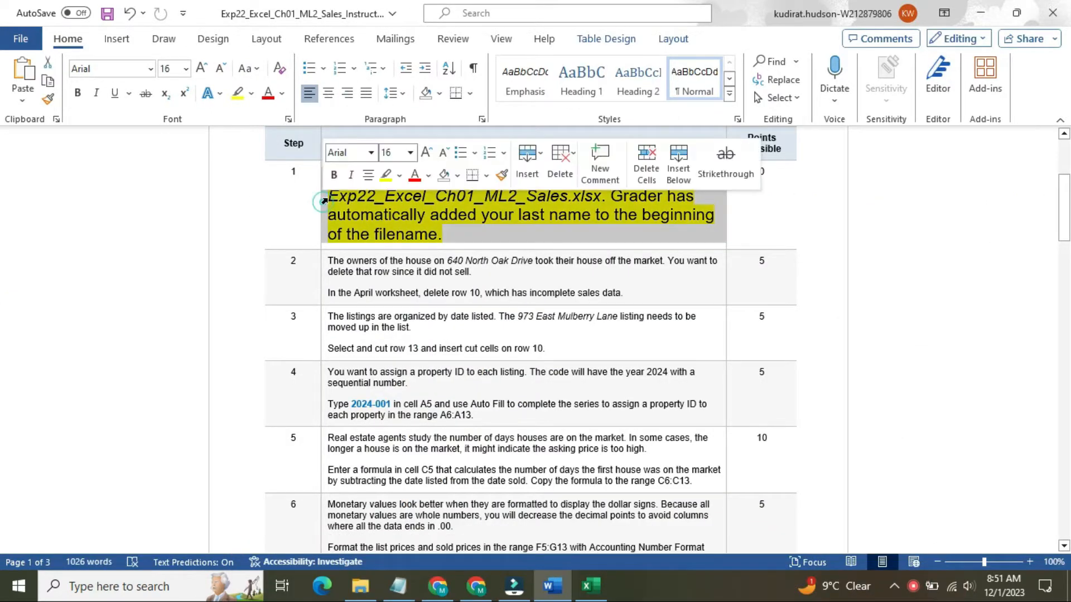
{"action": "left_click", "coordinate": [410, 152]}
{"action": "left_click", "coordinate": [399, 182]}
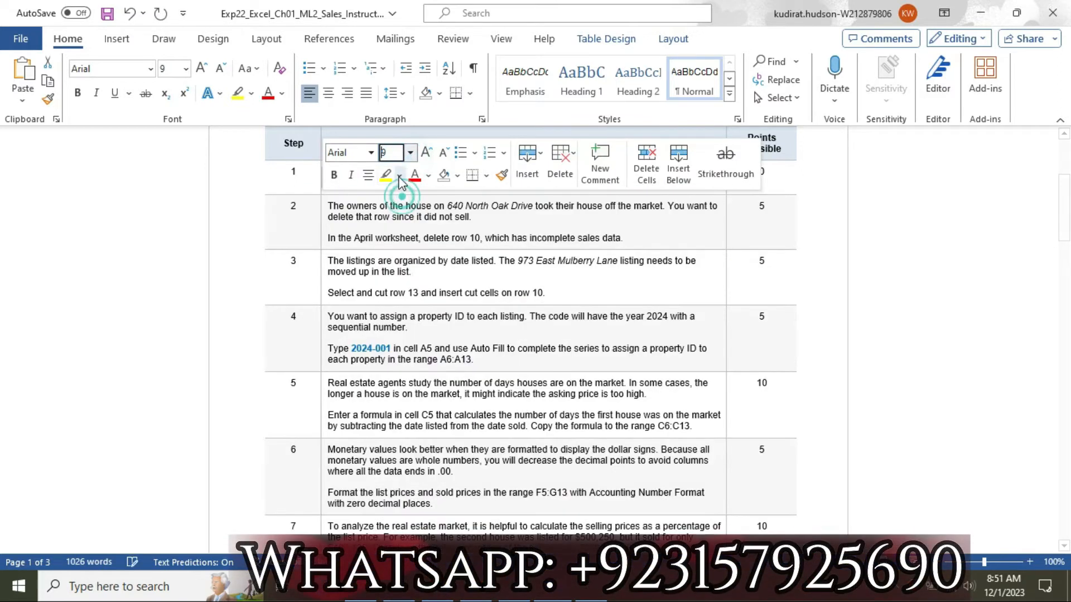
{"action": "left_click", "coordinate": [399, 179]}
{"action": "left_click", "coordinate": [425, 306]}
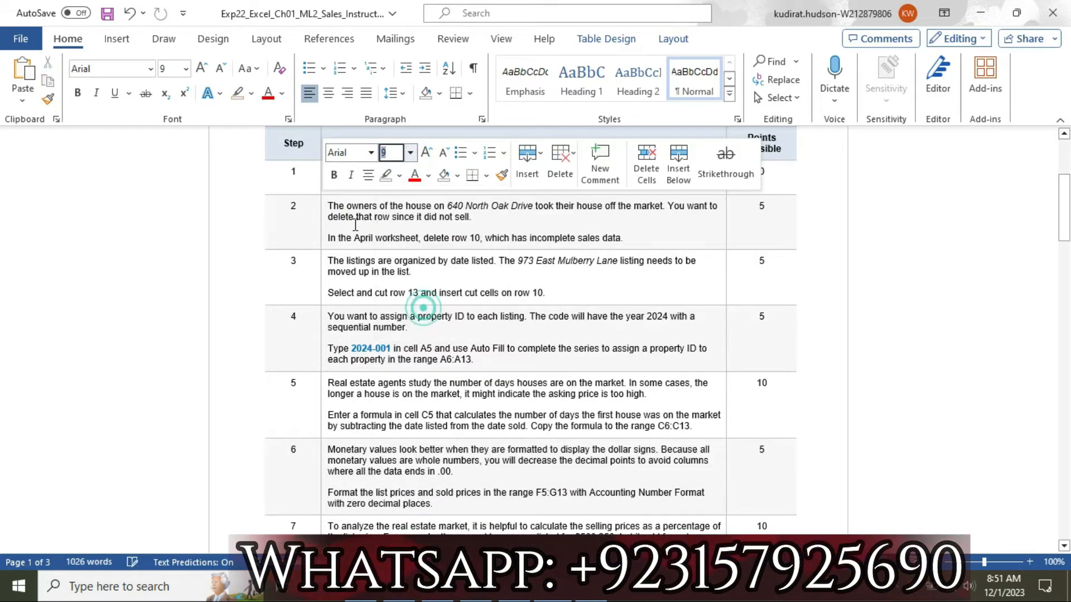
Enlarge the step 2 instruction text to size 16 and highlight it yellow.
{"action": "left_click", "coordinate": [321, 220]}
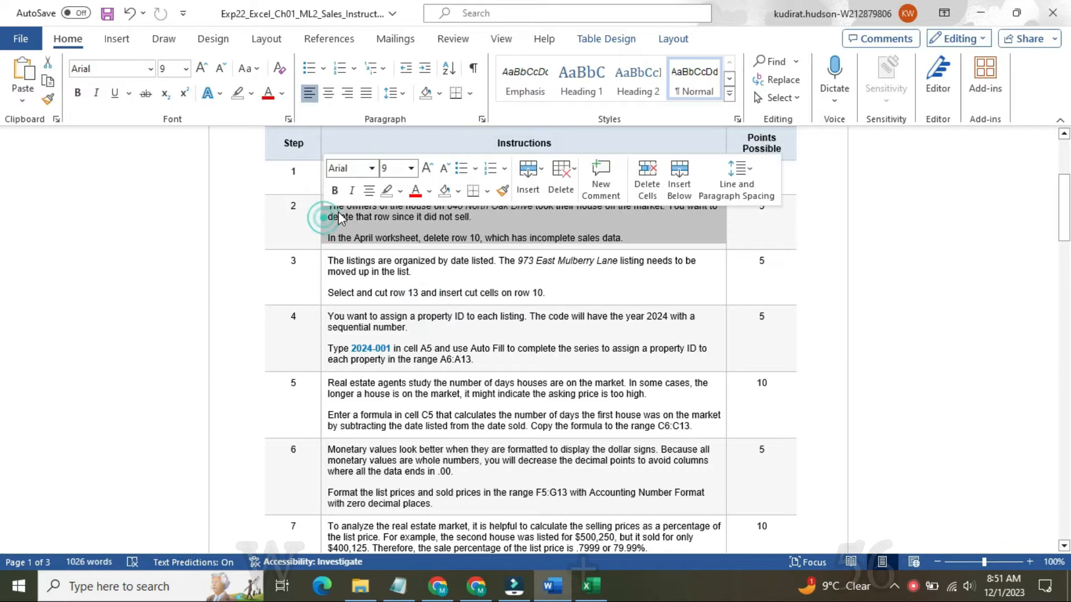
{"action": "left_click", "coordinate": [410, 168]}
{"action": "left_click", "coordinate": [395, 296]}
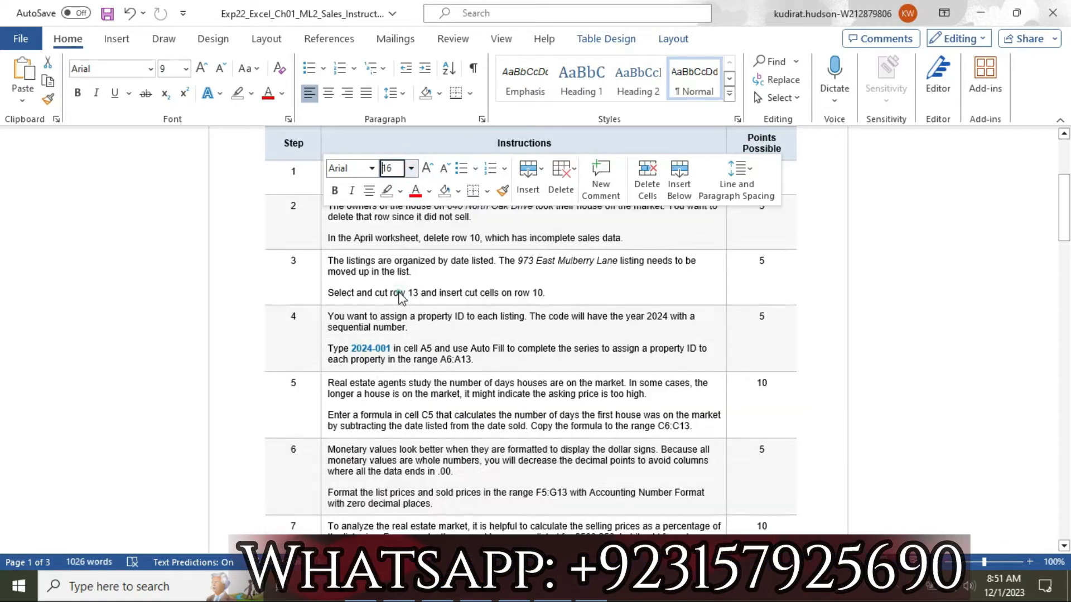
{"action": "left_click", "coordinate": [400, 192]}
{"action": "left_click", "coordinate": [390, 248]}
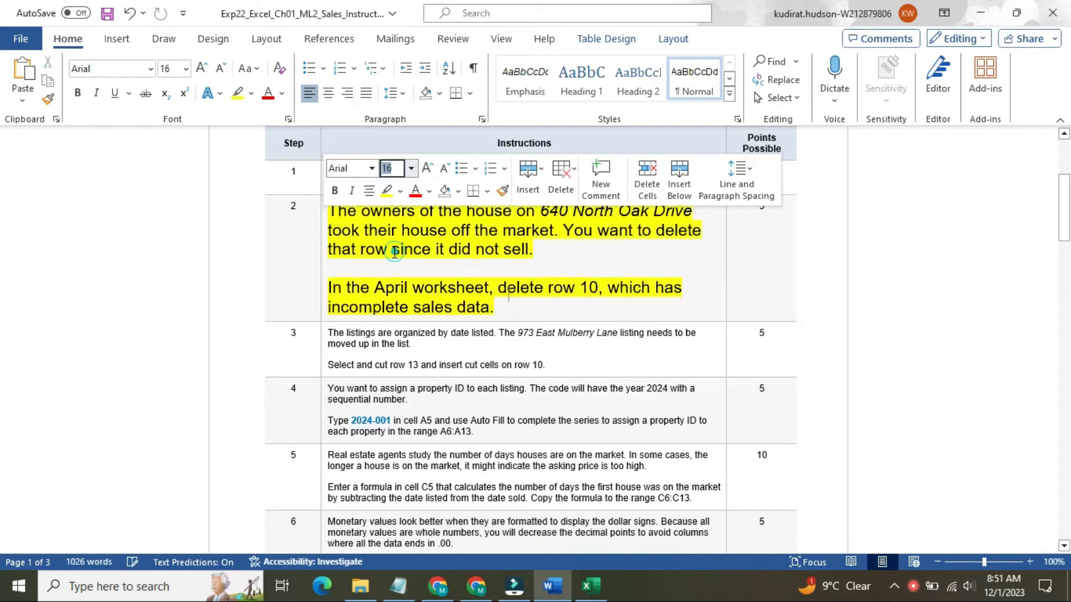
{"action": "left_click", "coordinate": [346, 213]}
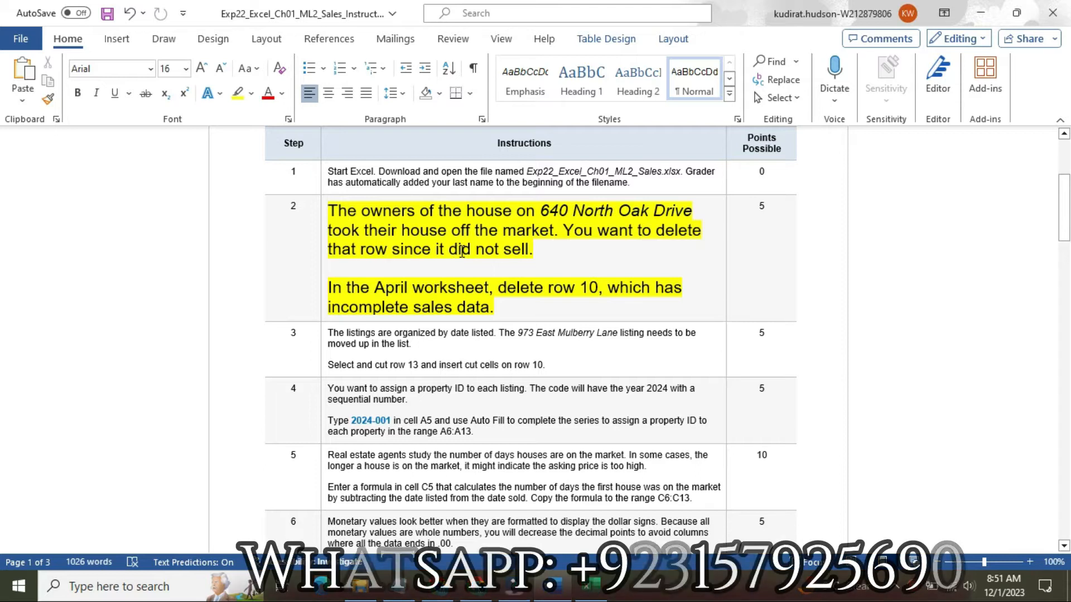
Highlight the step 2 sentence about deleting row 10 in the April worksheet in turquoise.
{"action": "left_click_drag", "start_coordinate": [369, 295], "coordinate": [495, 308]}
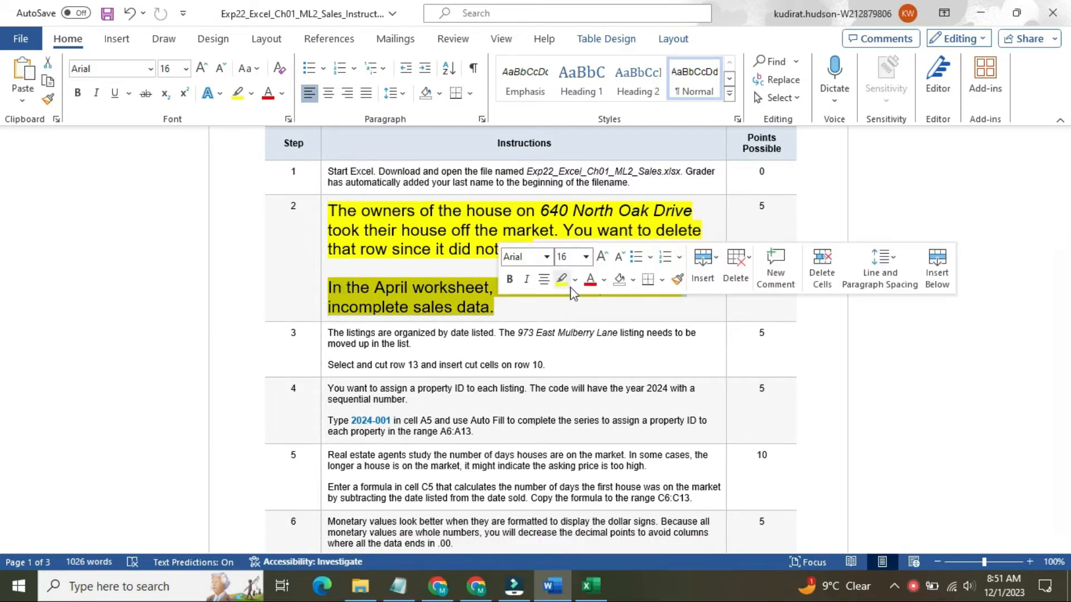
{"action": "left_click", "coordinate": [575, 280]}
{"action": "left_click", "coordinate": [608, 343]}
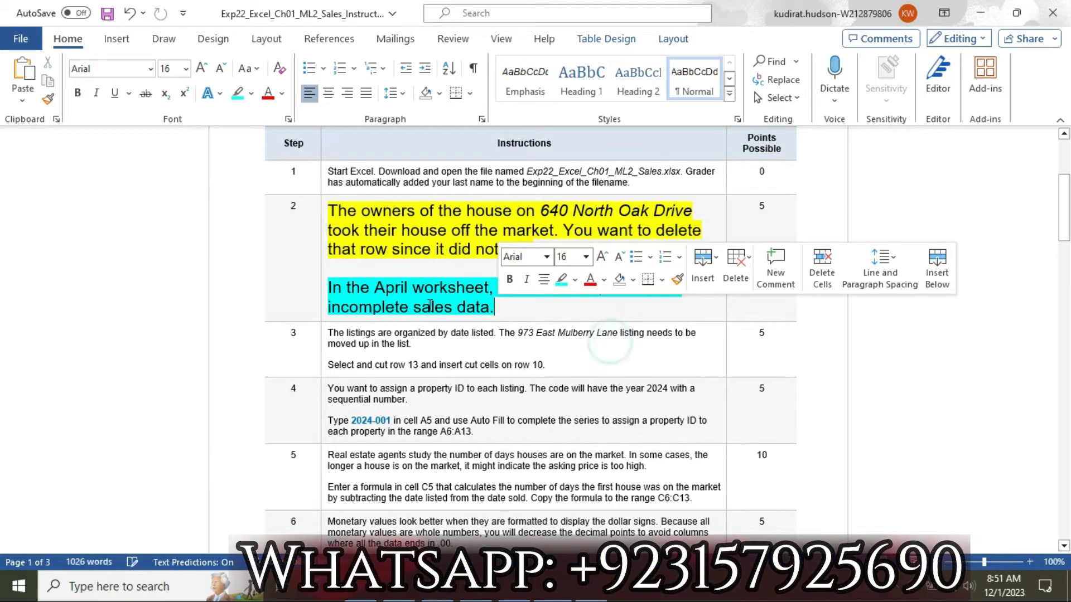
Compare the step 2 instruction on deleting row 10 with the April worksheet in Excel.
{"action": "left_click_drag", "start_coordinate": [347, 287], "coordinate": [488, 287]}
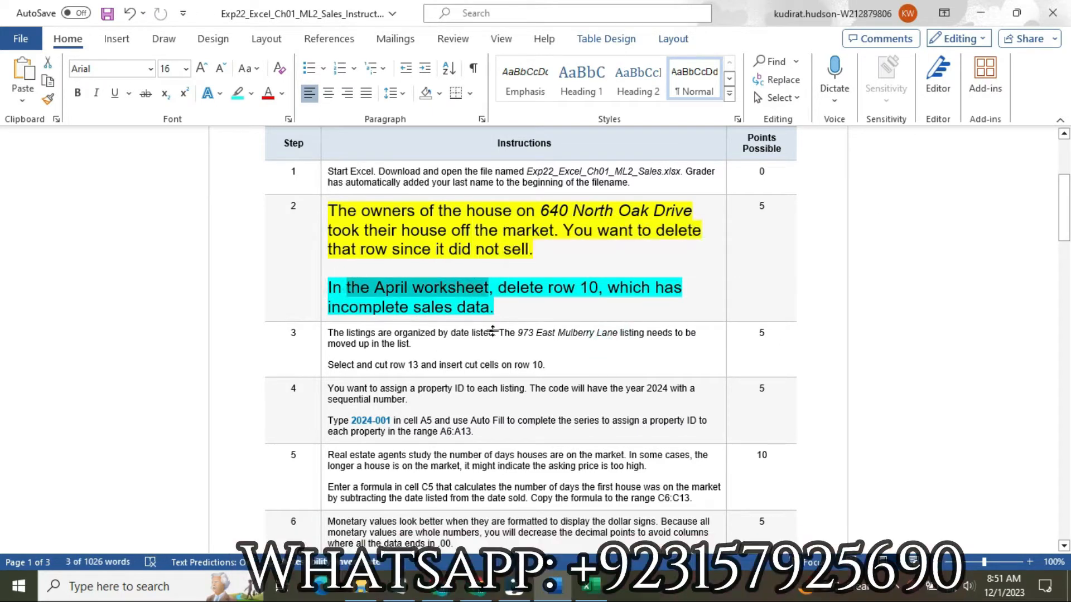
{"action": "left_click", "coordinate": [586, 588]}
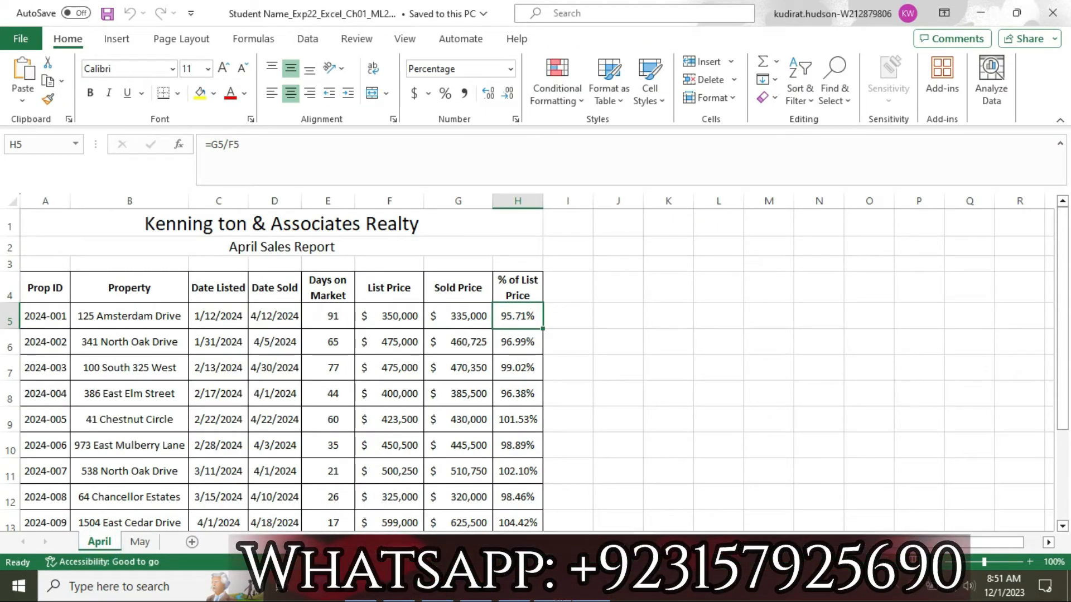
{"action": "key", "text": "alt+Tab"}
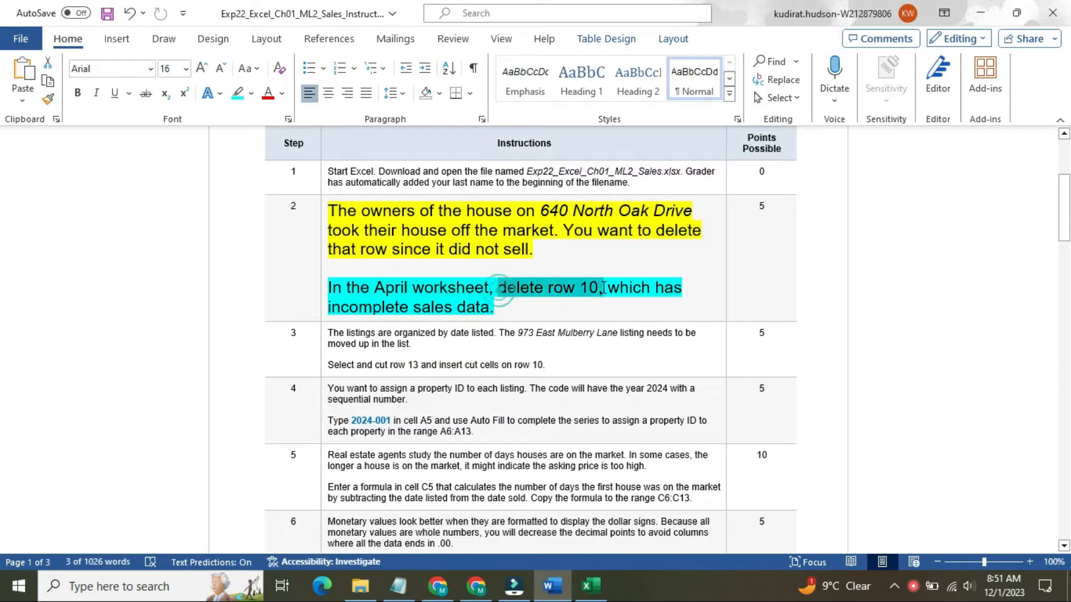
{"action": "left_click_drag", "start_coordinate": [603, 287], "coordinate": [521, 306]}
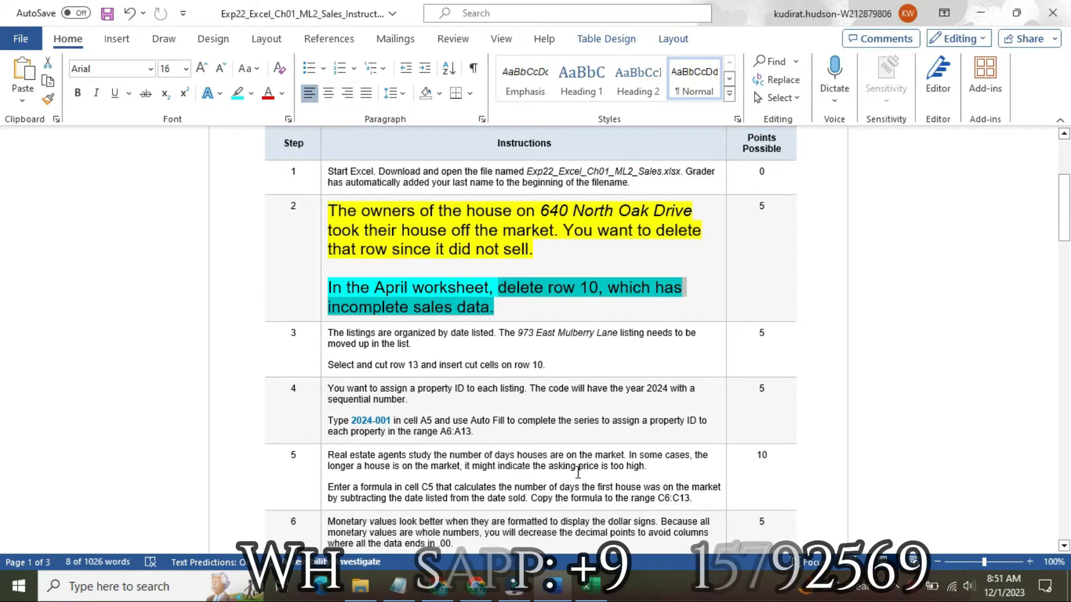
Switch to Excel, try deleting row 10 from the April worksheet and undo the deletion.
{"action": "key", "text": "alt+Tab"}
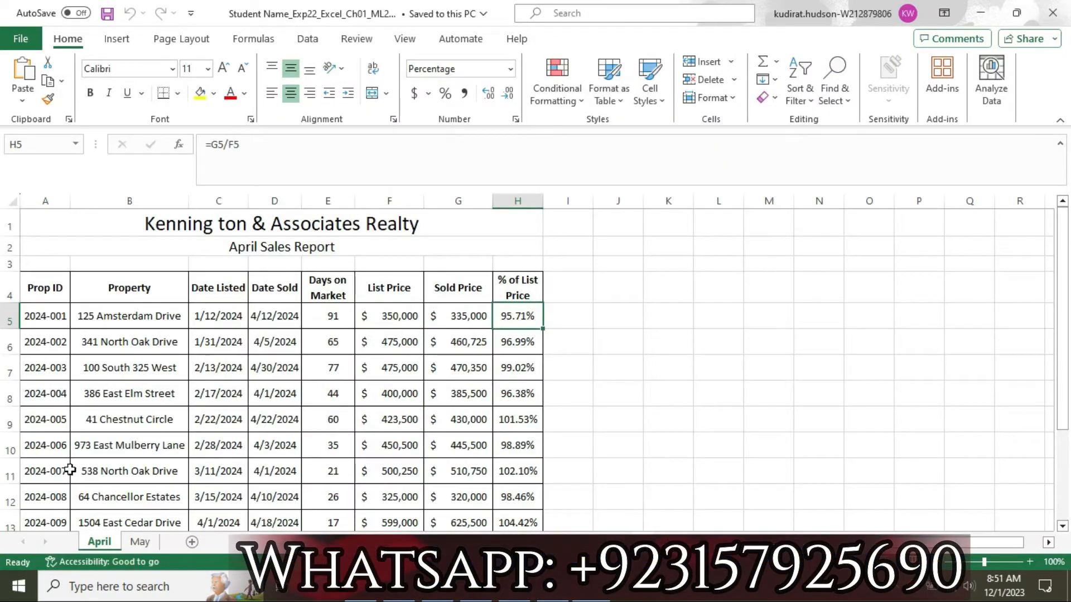
{"action": "left_click", "coordinate": [8, 454]}
{"action": "right_click", "coordinate": [7, 453]}
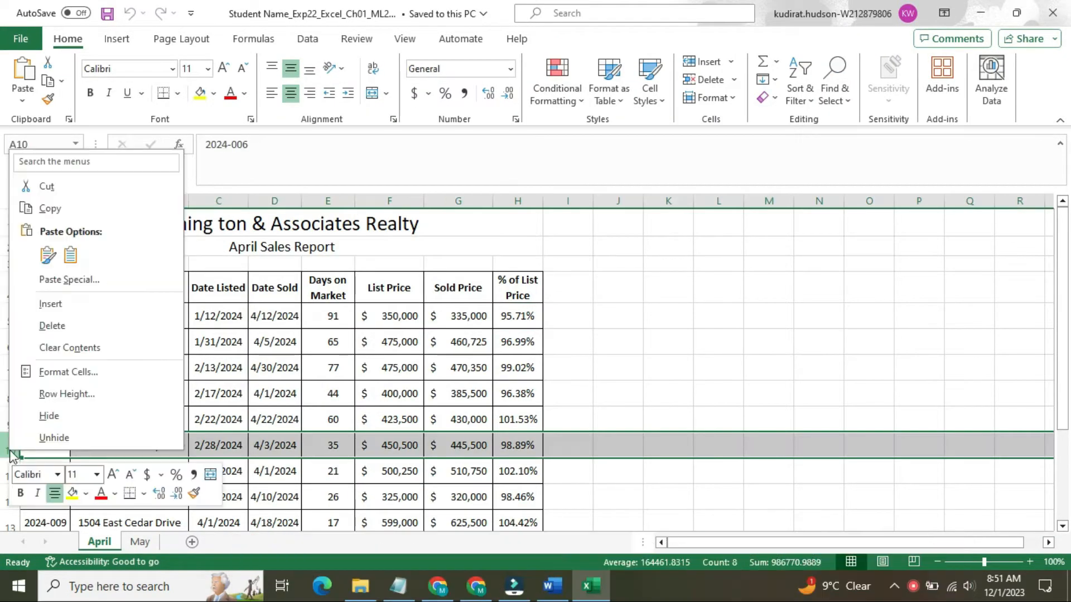
{"action": "left_click", "coordinate": [64, 326]}
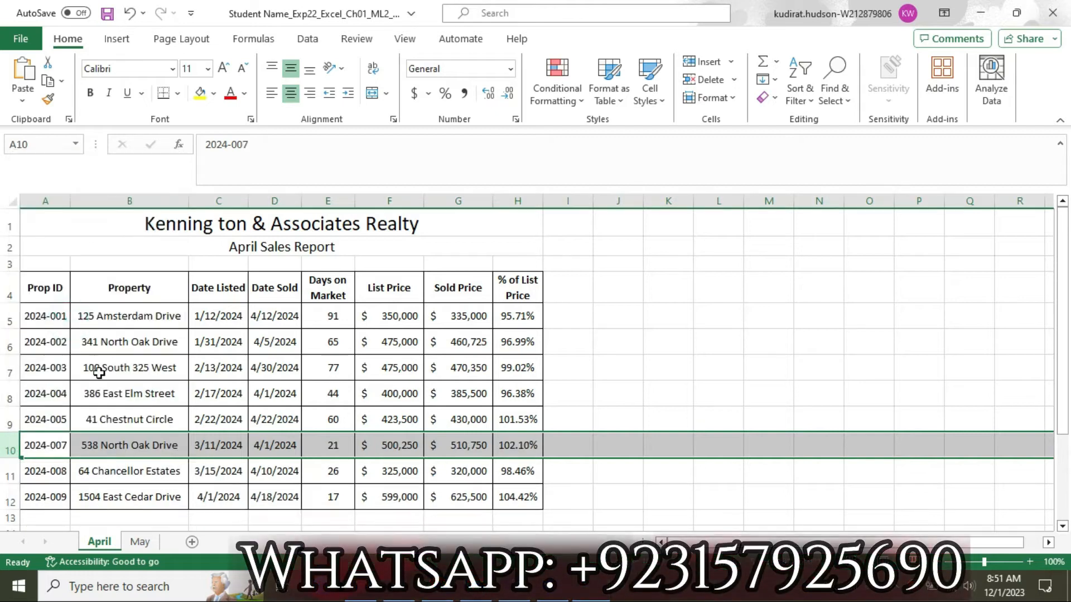
{"action": "key", "text": "ctrl+z"}
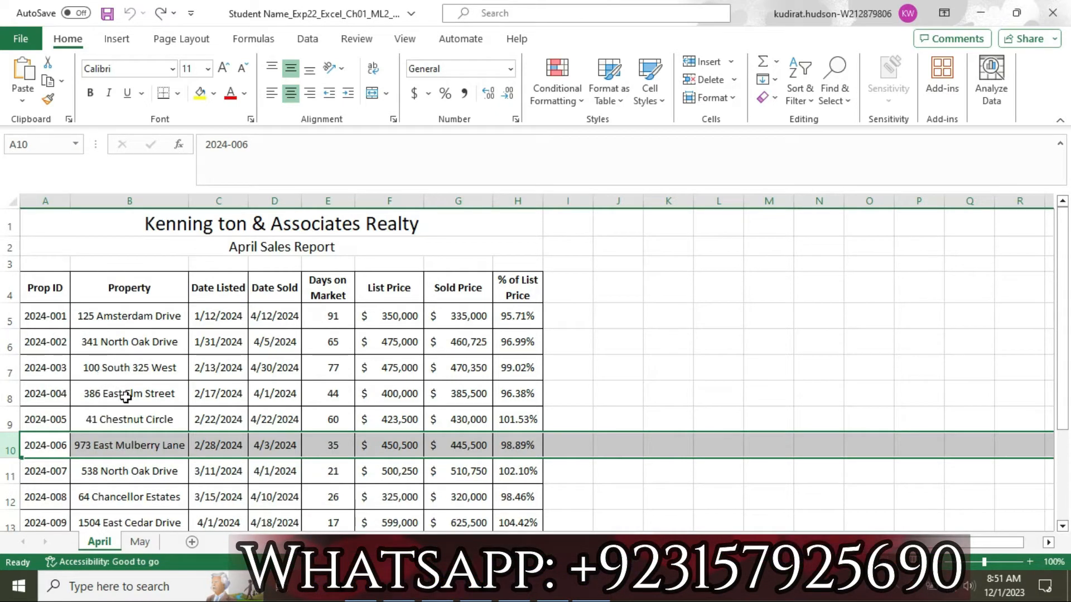
Switch back to Word, set the step 2 instruction text to size 9 and clear its highlight.
{"action": "left_click", "coordinate": [543, 590]}
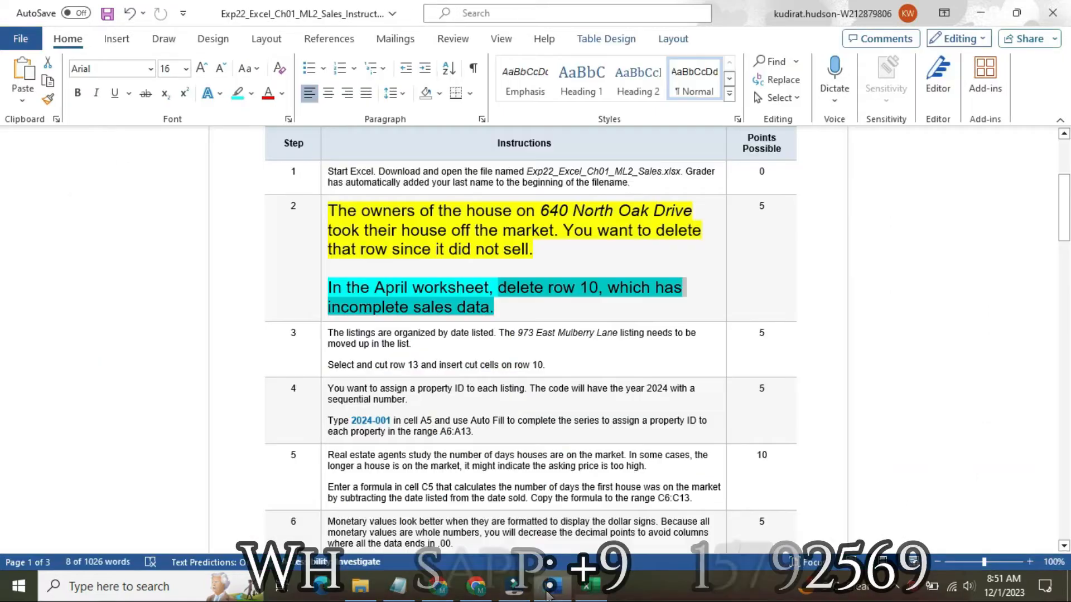
{"action": "left_click", "coordinate": [325, 232]}
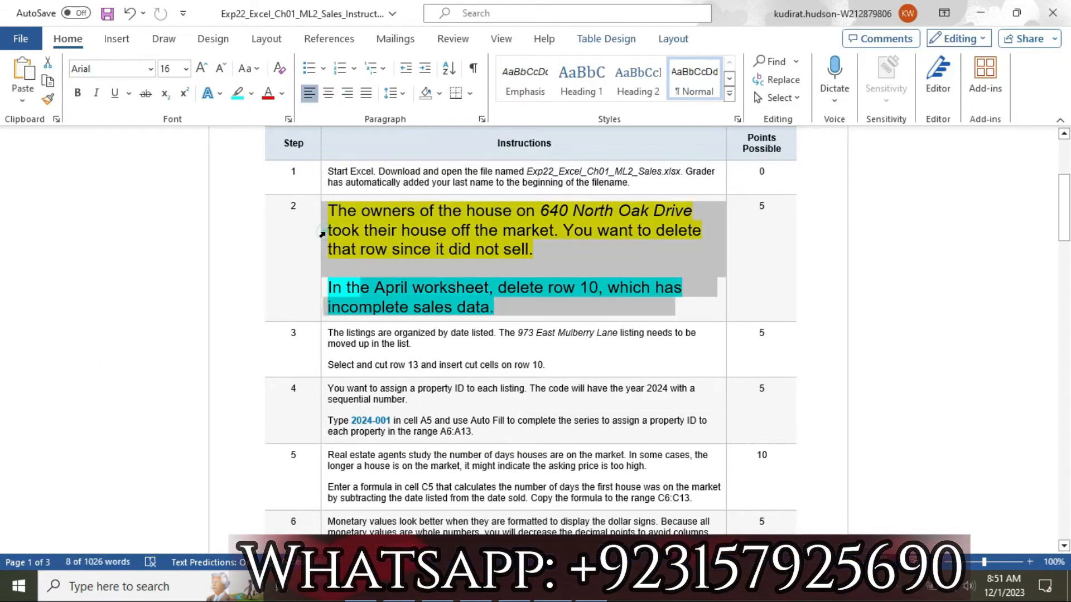
{"action": "left_click", "coordinate": [411, 182]}
{"action": "left_click", "coordinate": [396, 217]}
{"action": "left_click", "coordinate": [401, 205]}
{"action": "left_click", "coordinate": [422, 334]}
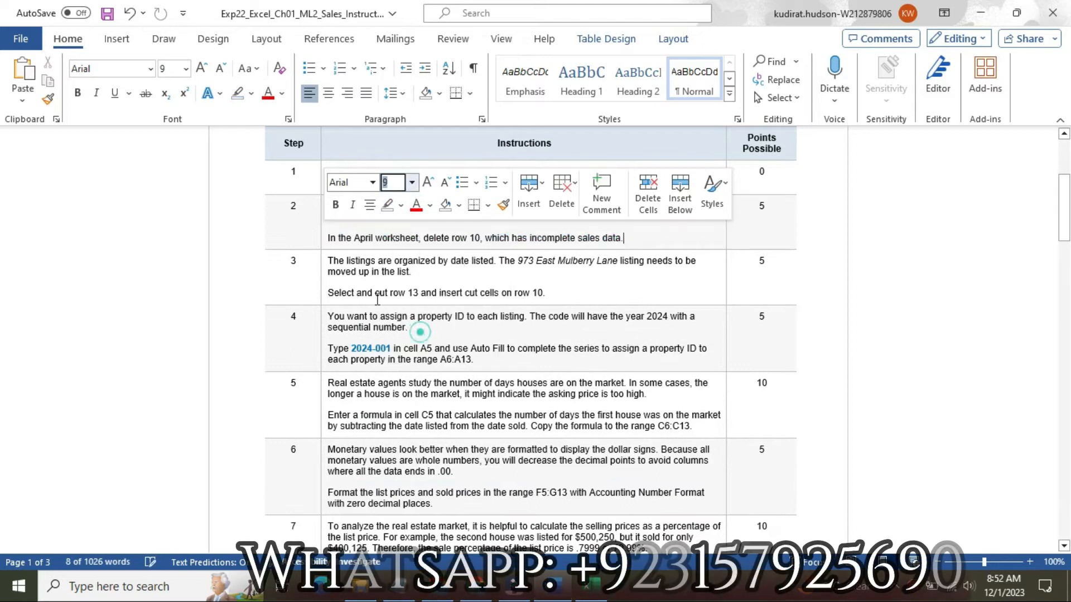
Enlarge the step 3 instruction text to size 16 and highlight it yellow.
{"action": "left_click", "coordinate": [325, 273]}
{"action": "left_click", "coordinate": [413, 223]}
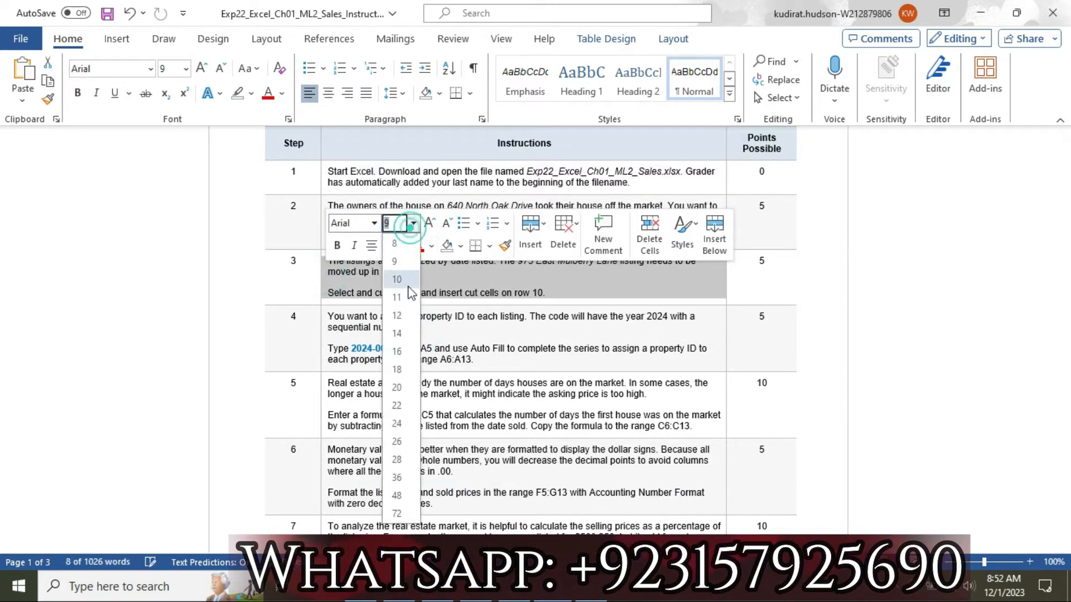
{"action": "left_click", "coordinate": [408, 343]}
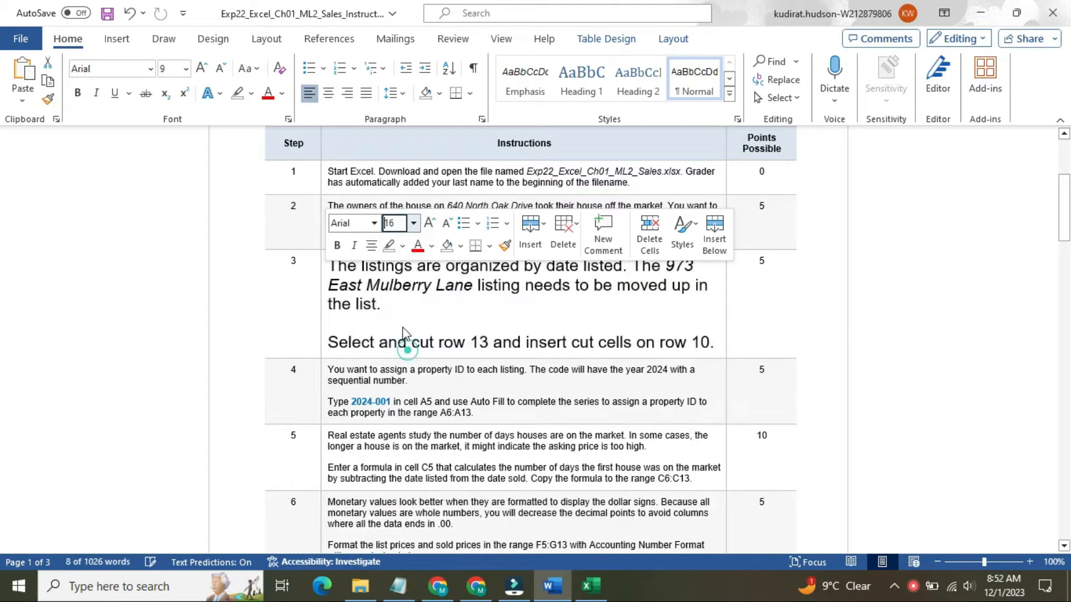
{"action": "left_click", "coordinate": [403, 246]}
{"action": "left_click", "coordinate": [397, 302]}
{"action": "key", "text": "Right"}
{"action": "left_click", "coordinate": [358, 275]}
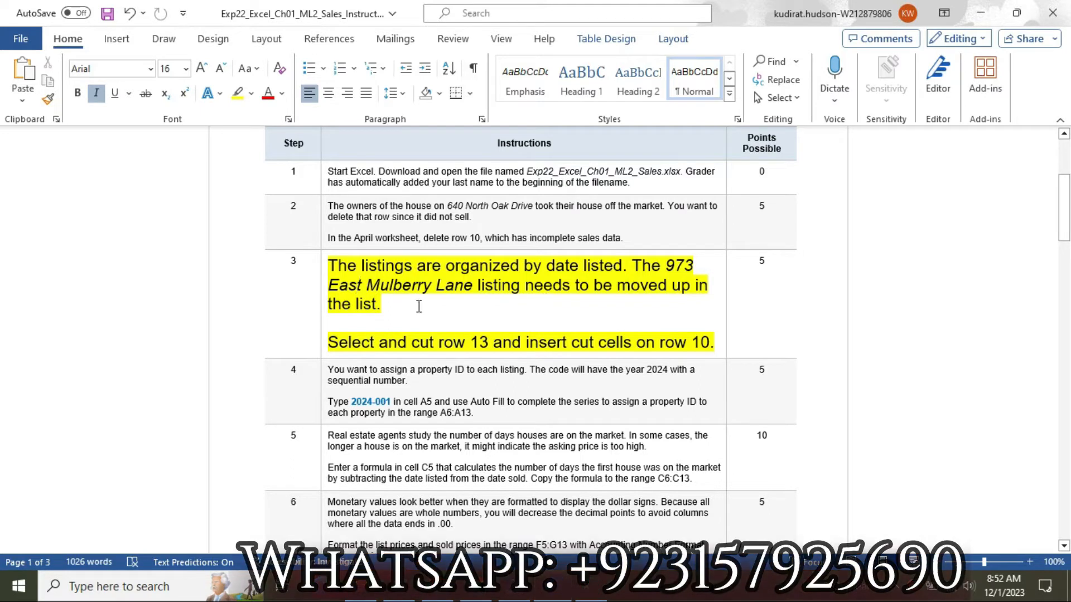
Highlight the step 3 sentence about cutting row 13 and inserting it on row 10 in turquoise.
{"action": "left_click_drag", "start_coordinate": [334, 340], "coordinate": [721, 343]}
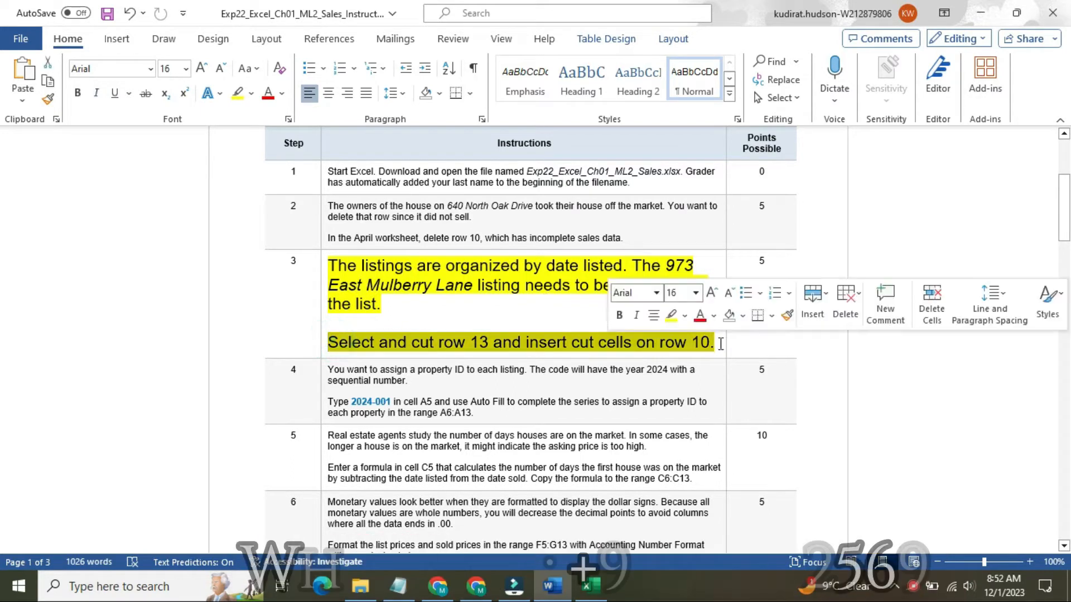
{"action": "left_click", "coordinate": [686, 316]}
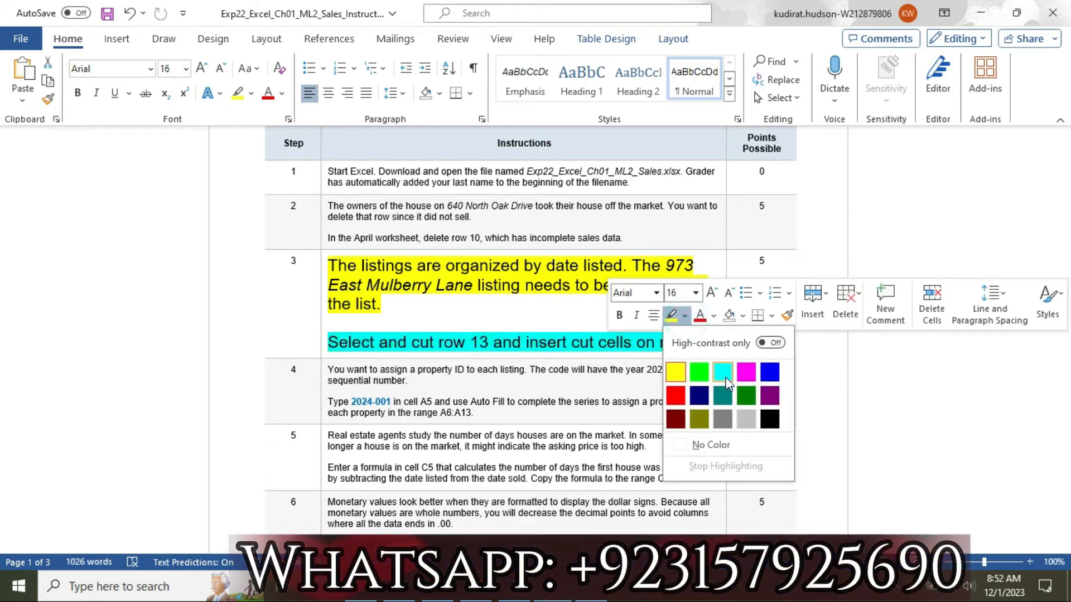
{"action": "left_click", "coordinate": [724, 374]}
{"action": "left_click", "coordinate": [349, 342]}
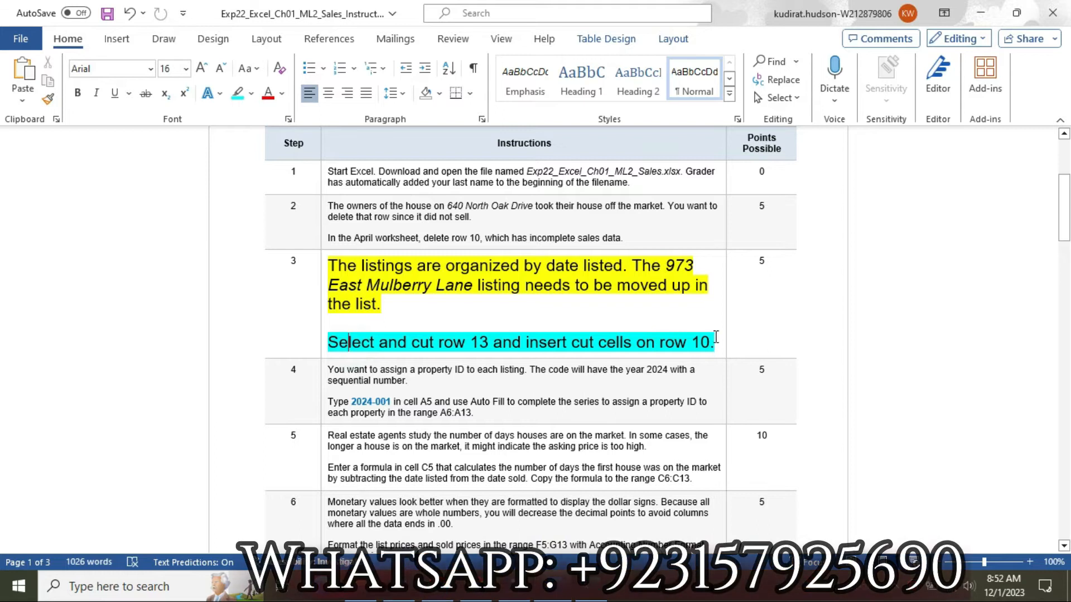
{"action": "left_click", "coordinate": [591, 585]}
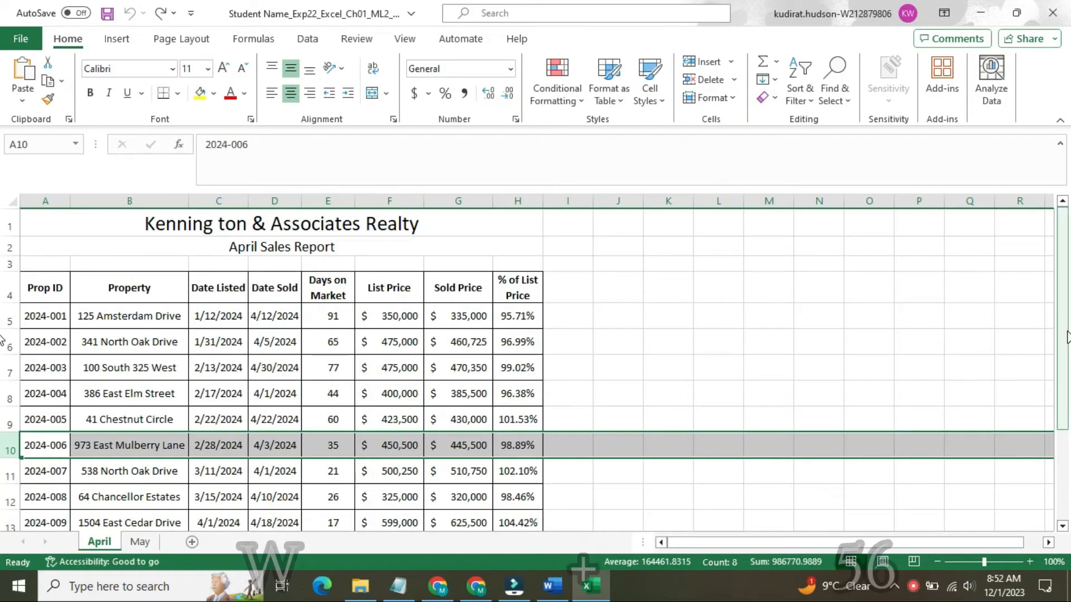
{"action": "scroll", "coordinate": [619, 428], "scroll_direction": "down", "scroll_amount": 1}
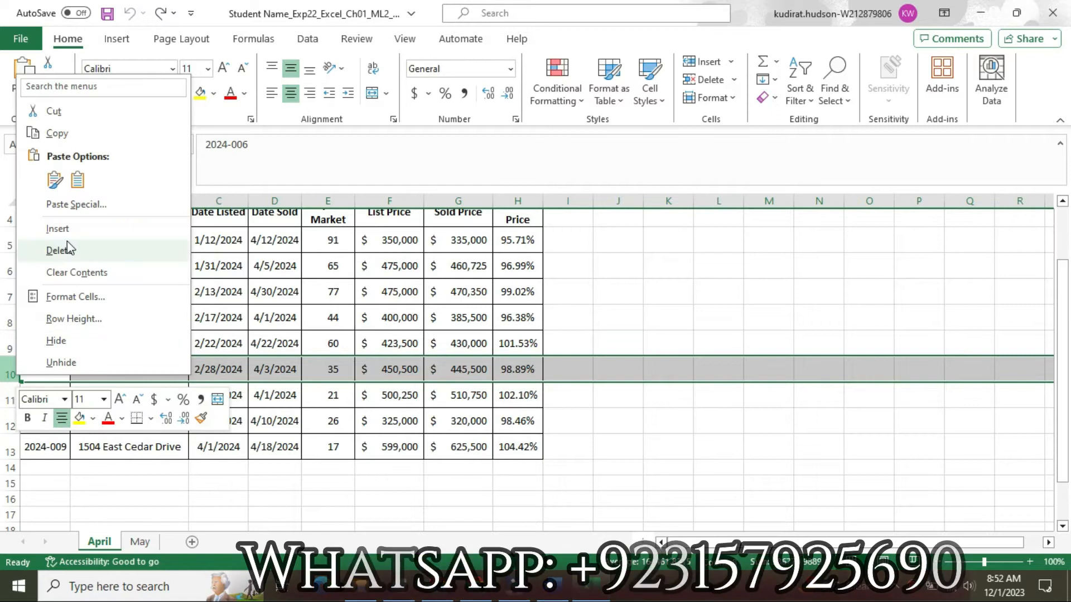
{"action": "left_click", "coordinate": [65, 249]}
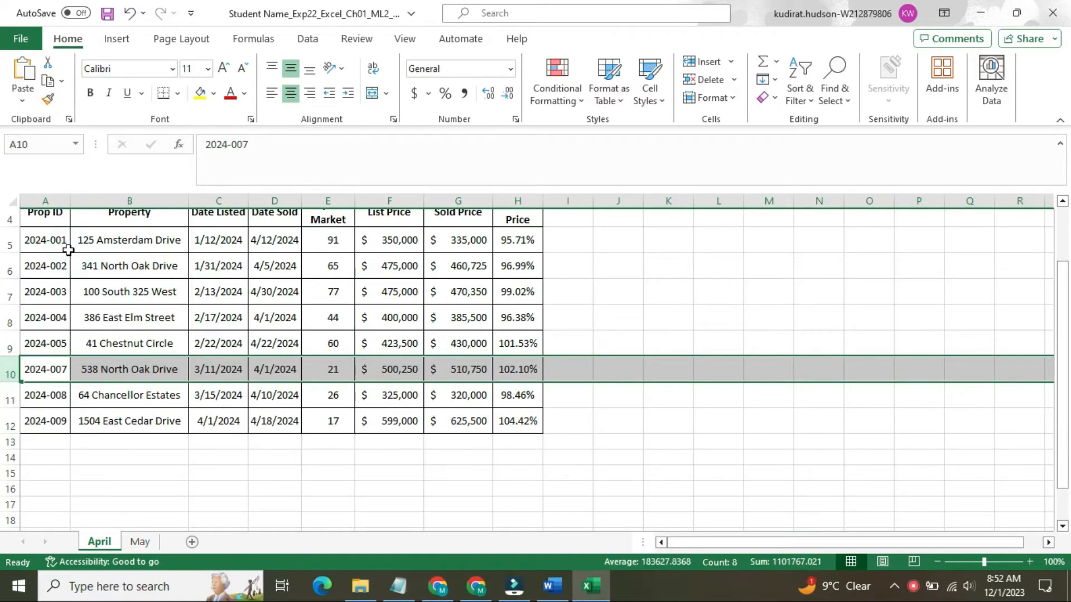
{"action": "key", "text": "ctrl+z"}
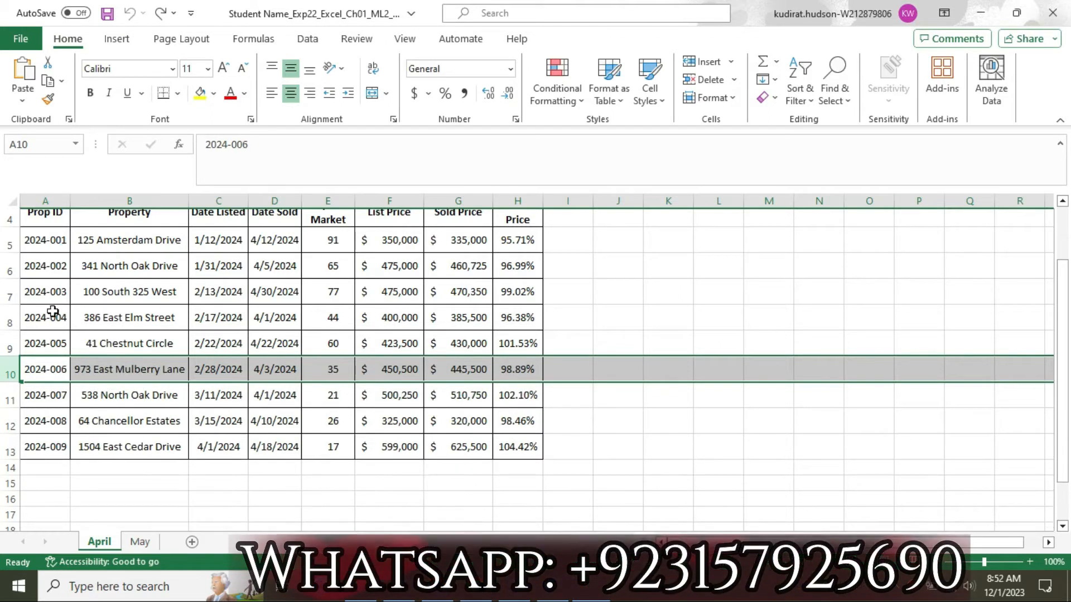
Compare row 13 and the 973 East Mulberry Lane listing in Excel with the step 3 instruction in Word.
{"action": "left_click", "coordinate": [17, 447]}
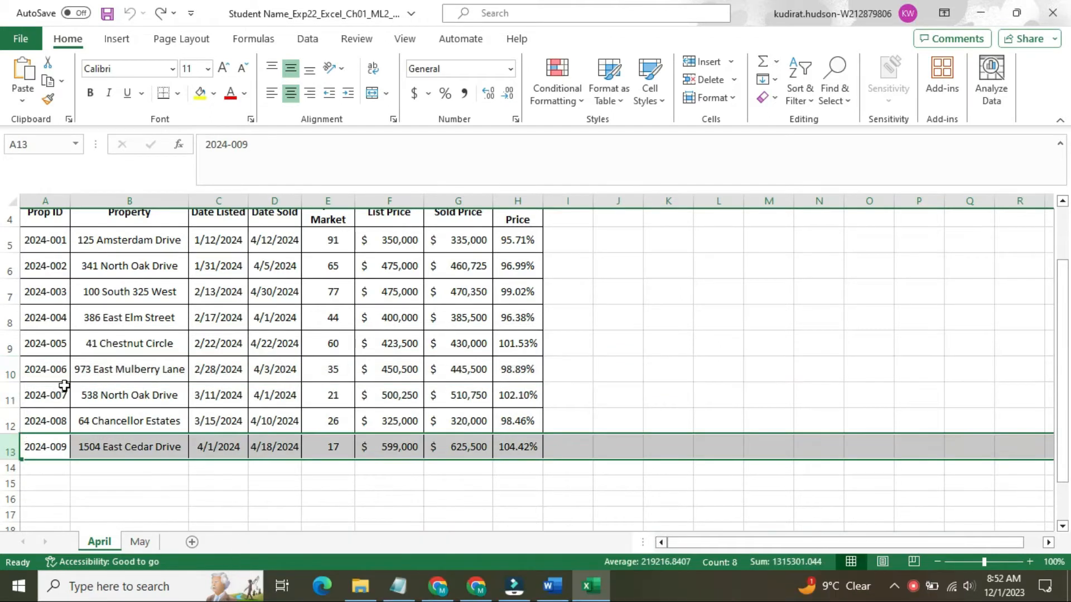
{"action": "left_click", "coordinate": [78, 375]}
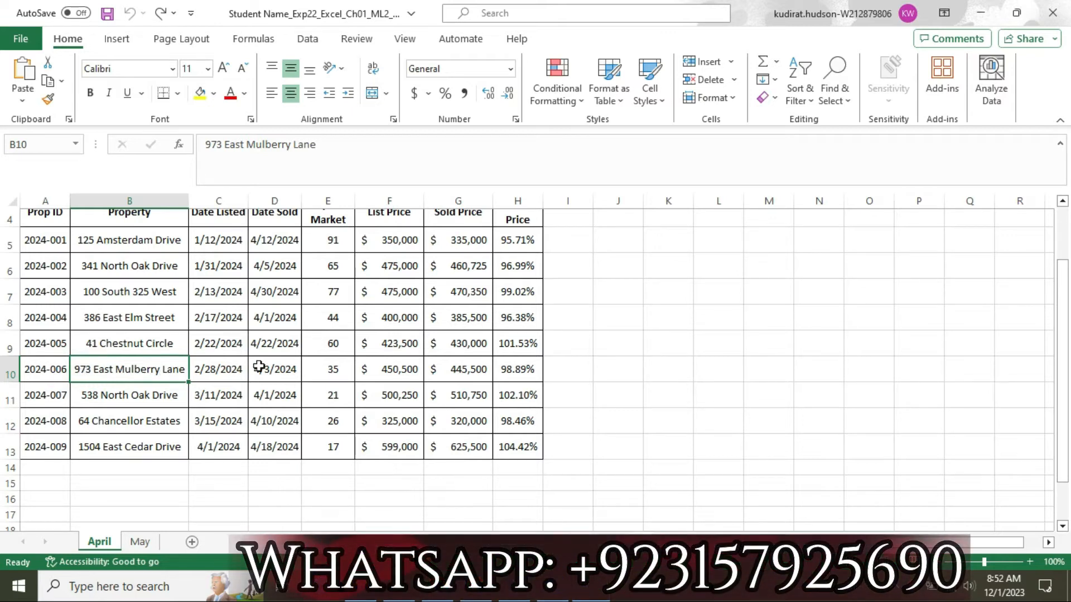
{"action": "left_click", "coordinate": [552, 586]}
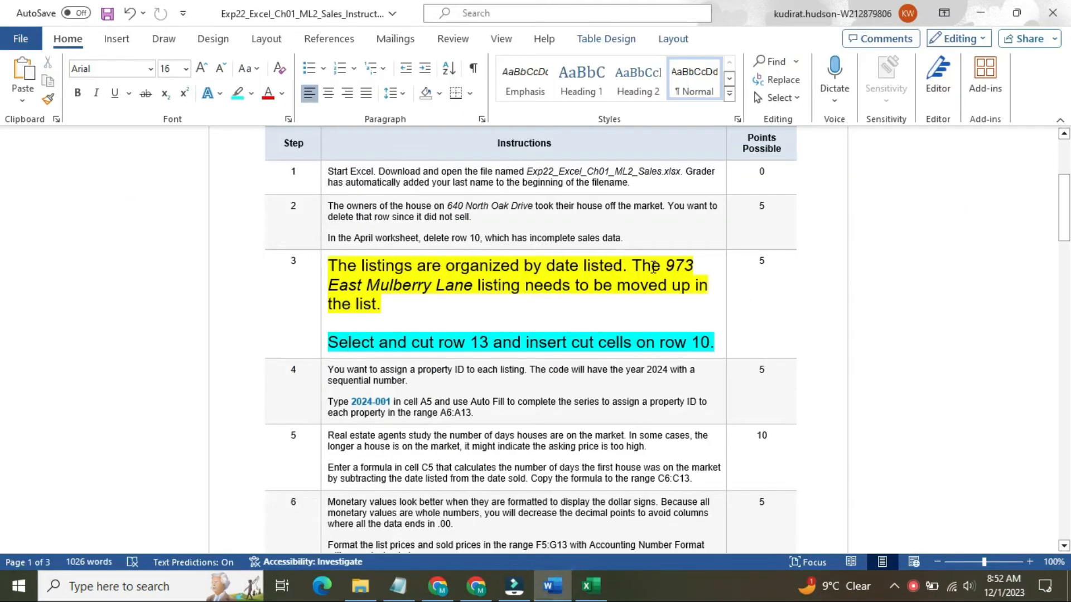
{"action": "left_click_drag", "start_coordinate": [665, 266], "coordinate": [461, 294]}
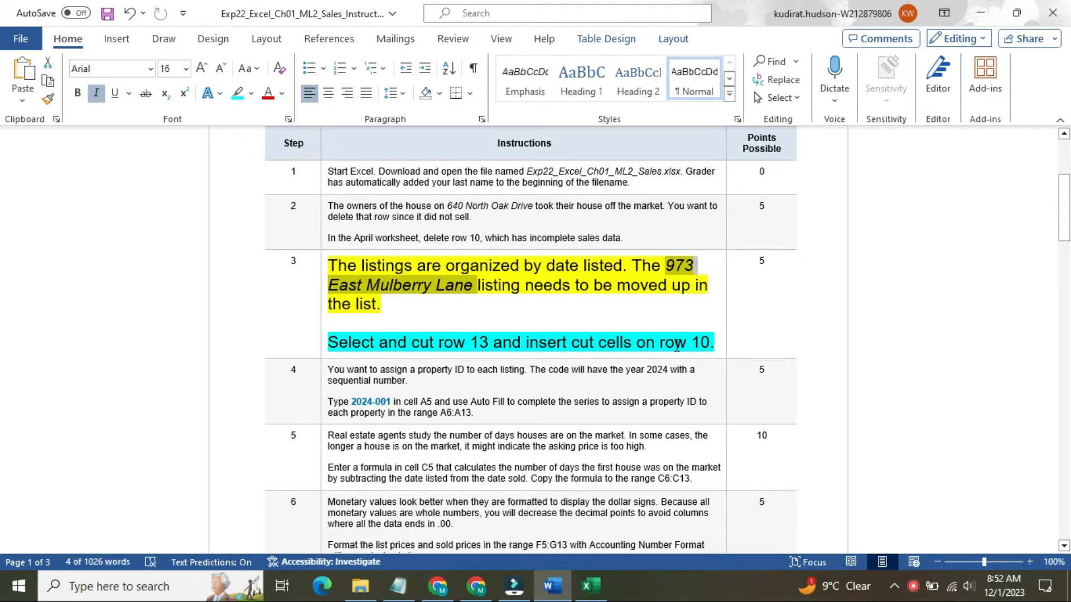
{"action": "key", "text": "alt+Tab"}
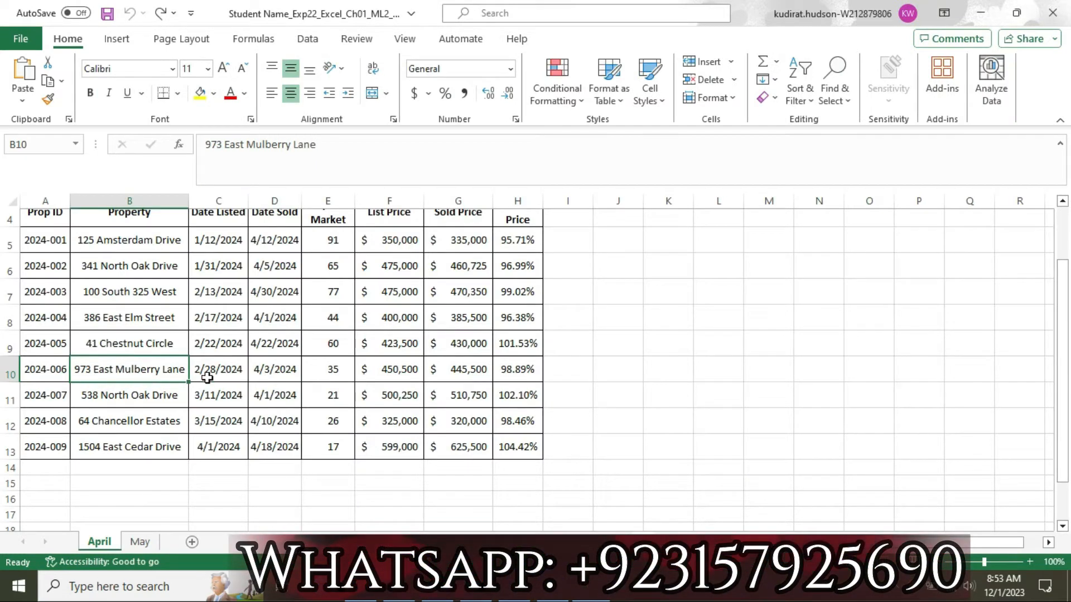
Switch back to Word, set the step 3 instruction text to size 9 and clear its highlight.
{"action": "left_click", "coordinate": [552, 586]}
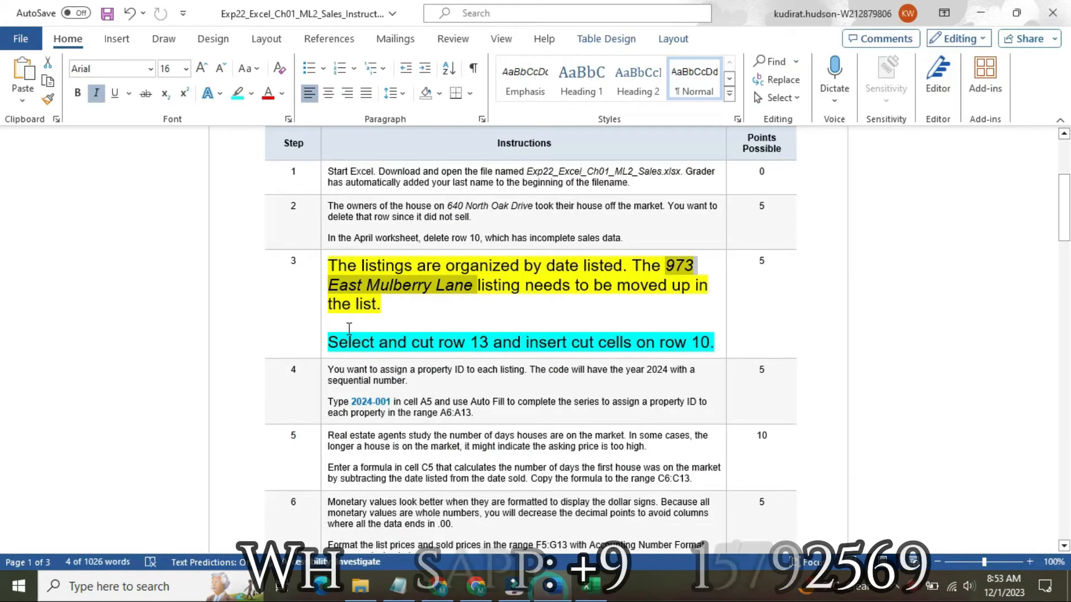
{"action": "left_click", "coordinate": [322, 290]}
{"action": "right_click", "coordinate": [322, 290]}
{"action": "left_click", "coordinate": [411, 238]}
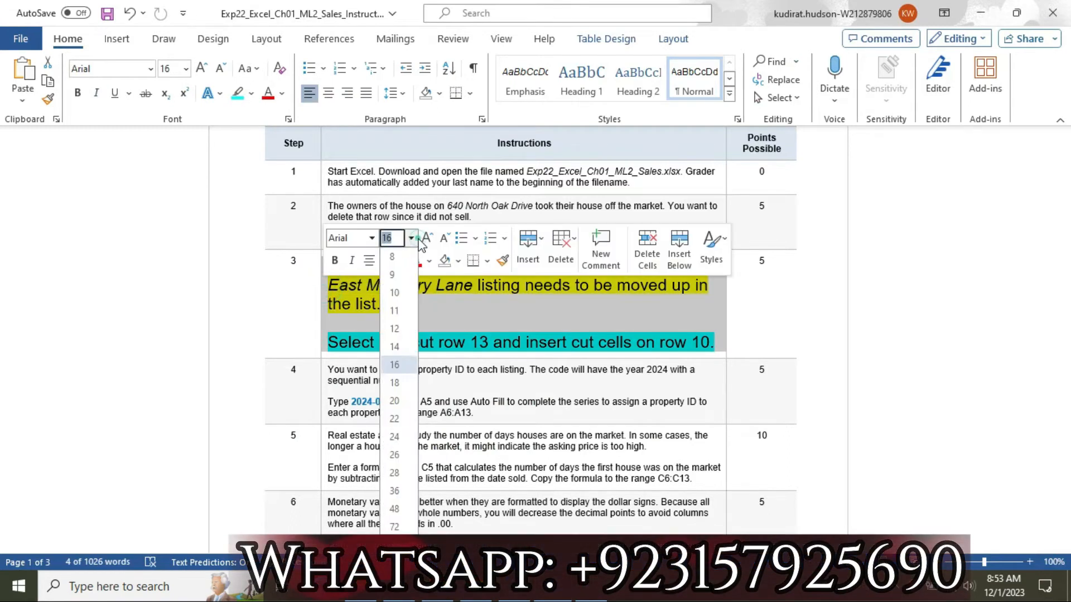
{"action": "left_click", "coordinate": [406, 275]}
{"action": "left_click", "coordinate": [400, 261]}
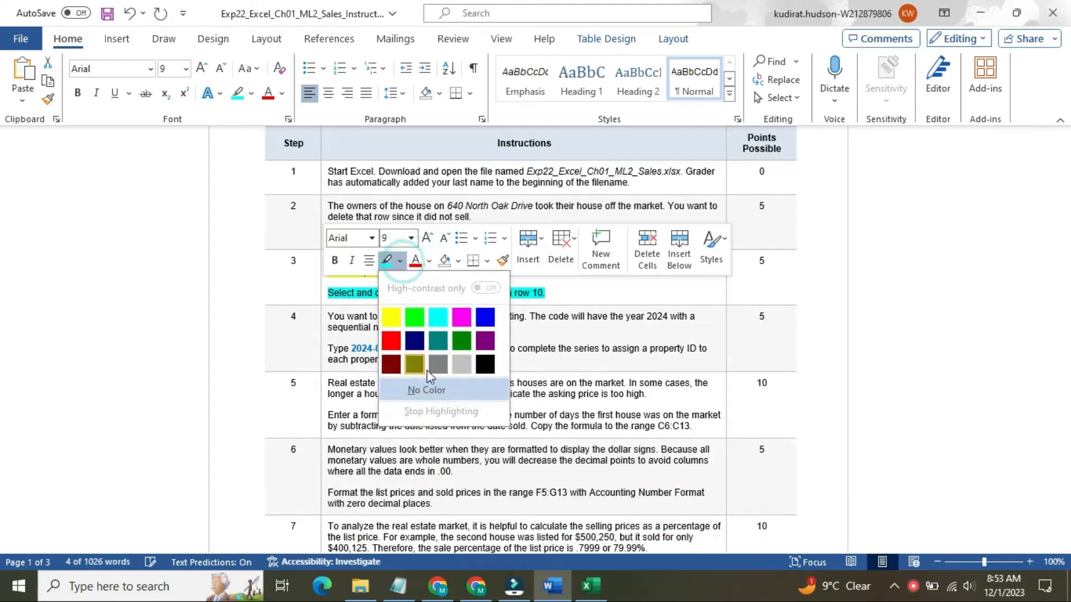
{"action": "left_click", "coordinate": [427, 384]}
Enlarge the step 4 instruction text to size 16 and highlight it yellow.
{"action": "left_click", "coordinate": [323, 318]}
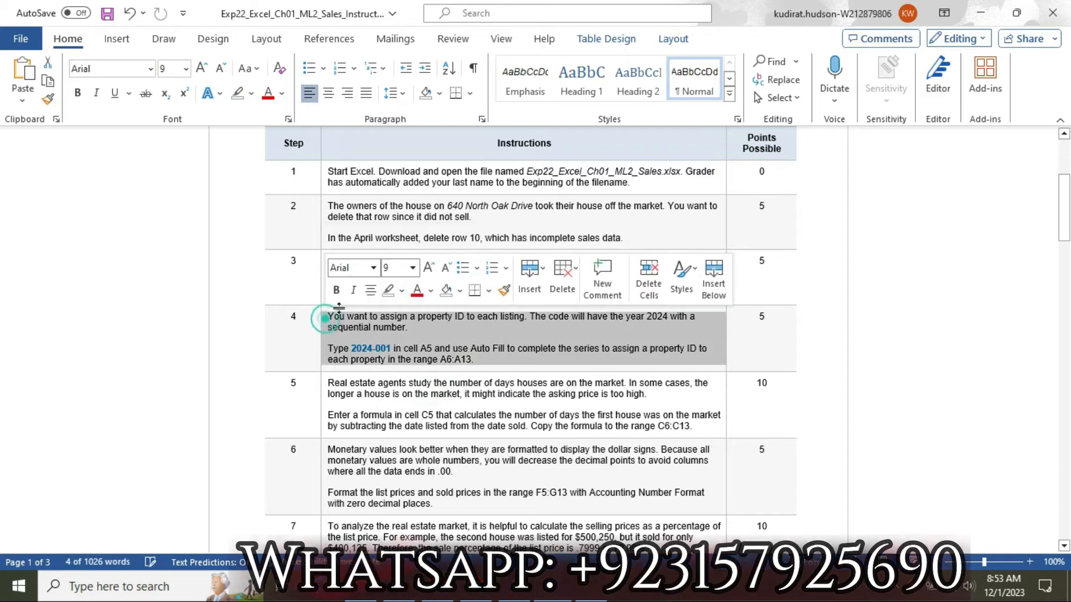
{"action": "left_click", "coordinate": [413, 268]}
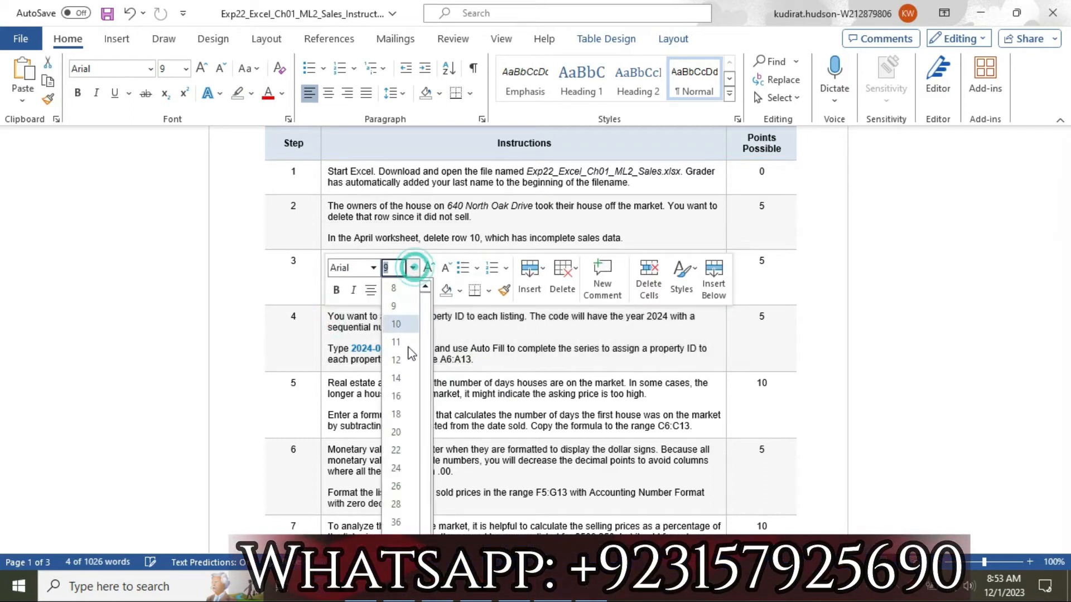
{"action": "left_click", "coordinate": [406, 387]}
{"action": "left_click", "coordinate": [402, 290]}
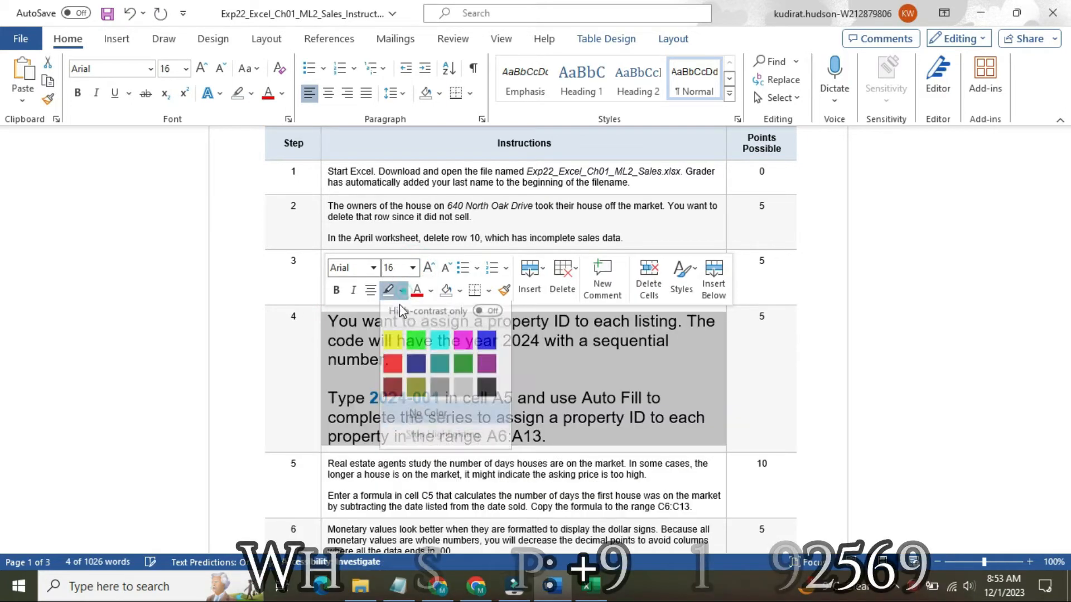
{"action": "left_click", "coordinate": [393, 347]}
{"action": "left_click", "coordinate": [517, 362]}
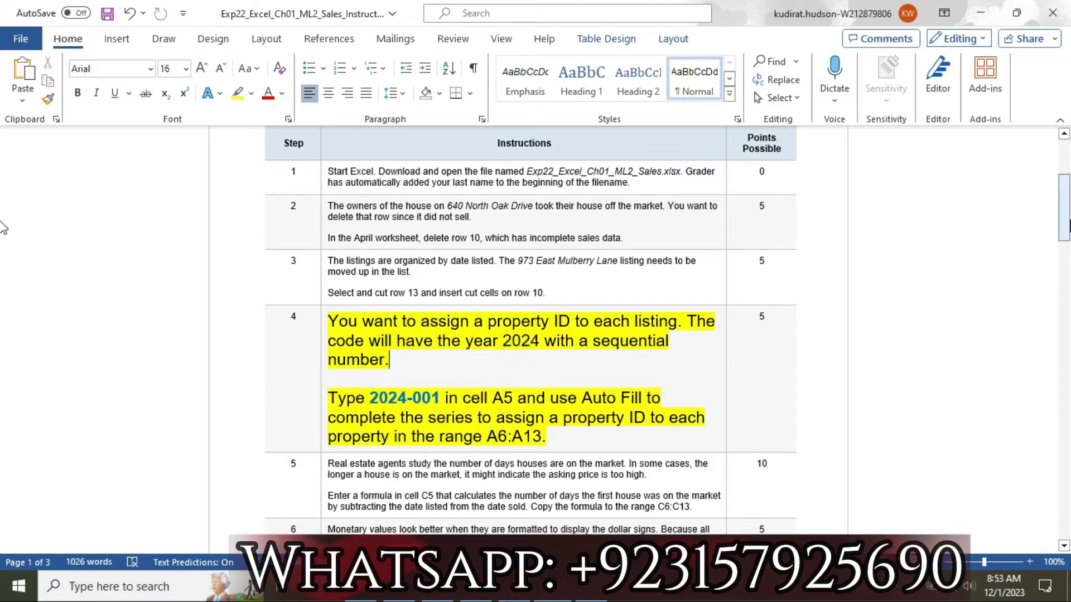
Highlight the step 4 paragraph about typing 2024-001 in A5 and using Auto Fill in turquoise.
{"action": "left_click_drag", "start_coordinate": [1064, 211], "coordinate": [994, 230]}
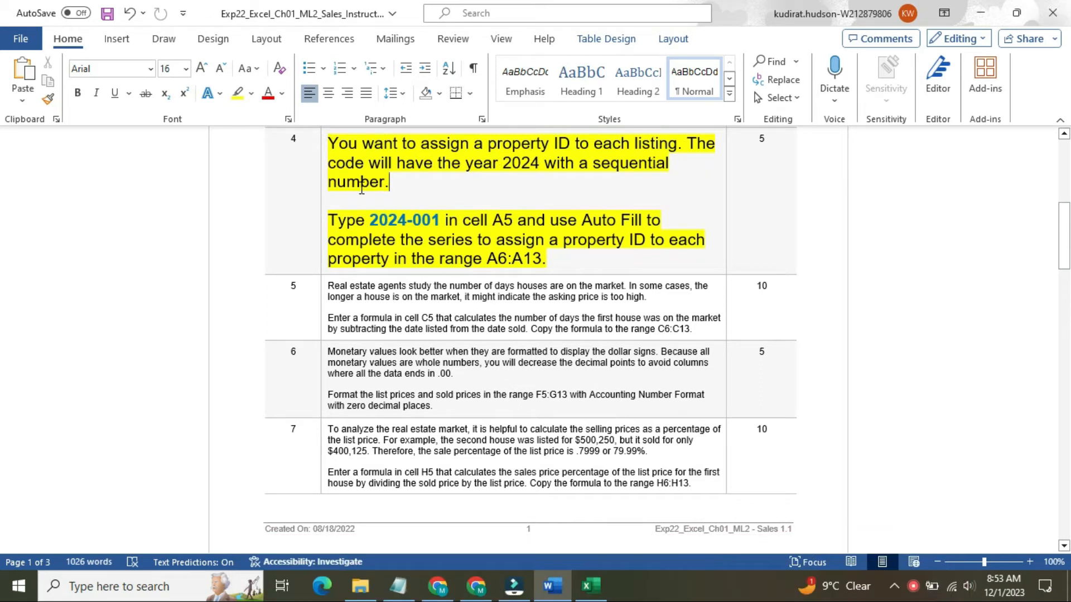
{"action": "left_click_drag", "start_coordinate": [333, 219], "coordinate": [535, 261]}
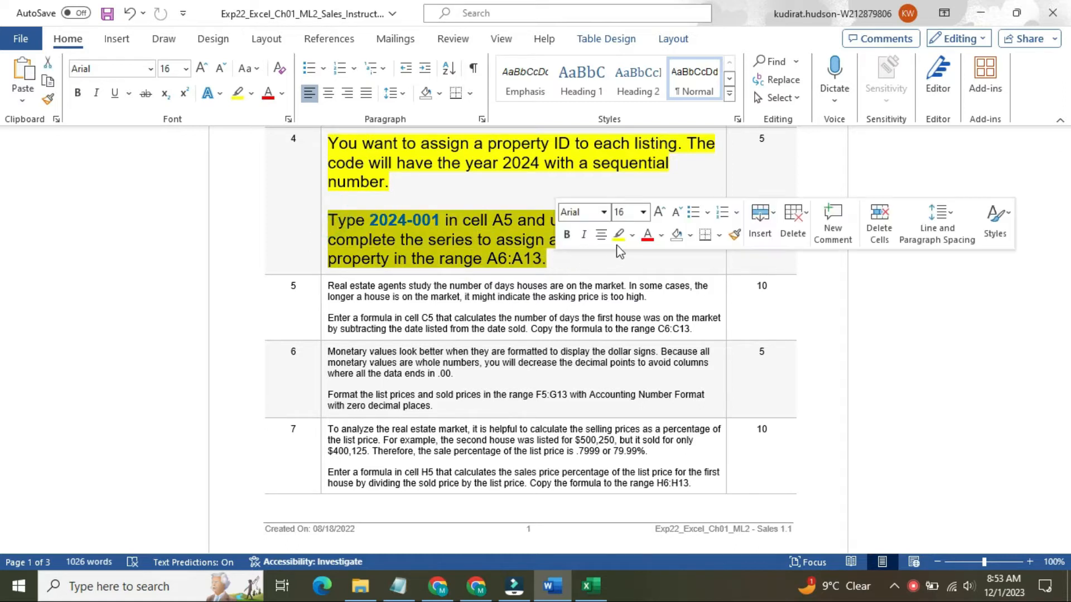
{"action": "left_click", "coordinate": [632, 235]}
{"action": "left_click", "coordinate": [672, 290]}
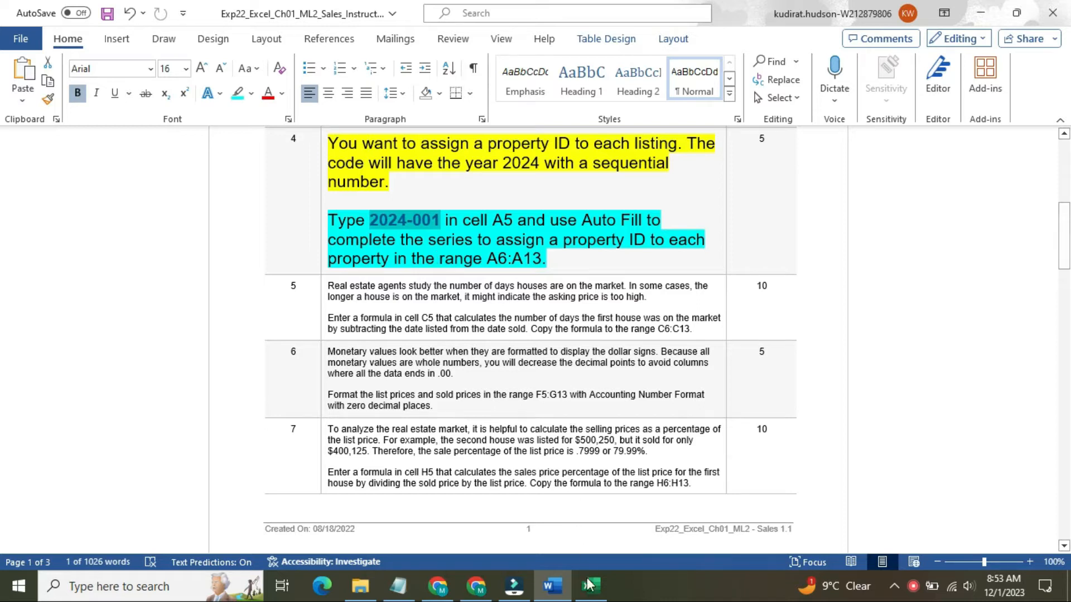
Switch to Excel and check the property ID in cell A5 of the April worksheet against the step 4 instruction.
{"action": "left_click", "coordinate": [590, 596]}
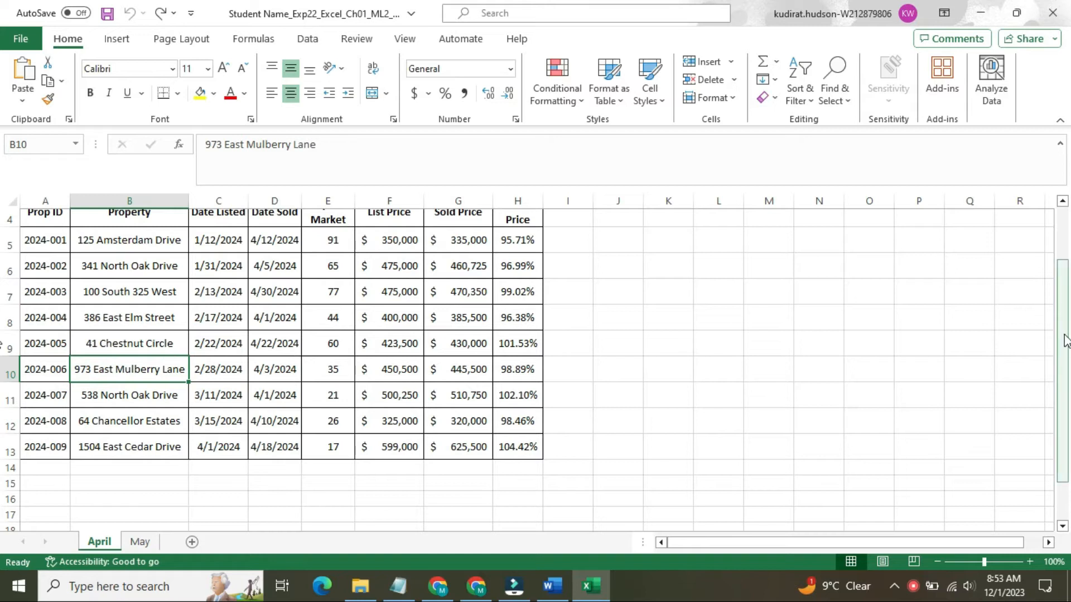
{"action": "scroll", "coordinate": [1062, 338], "scroll_direction": "up", "scroll_amount": 1}
{"action": "left_click", "coordinate": [38, 315]}
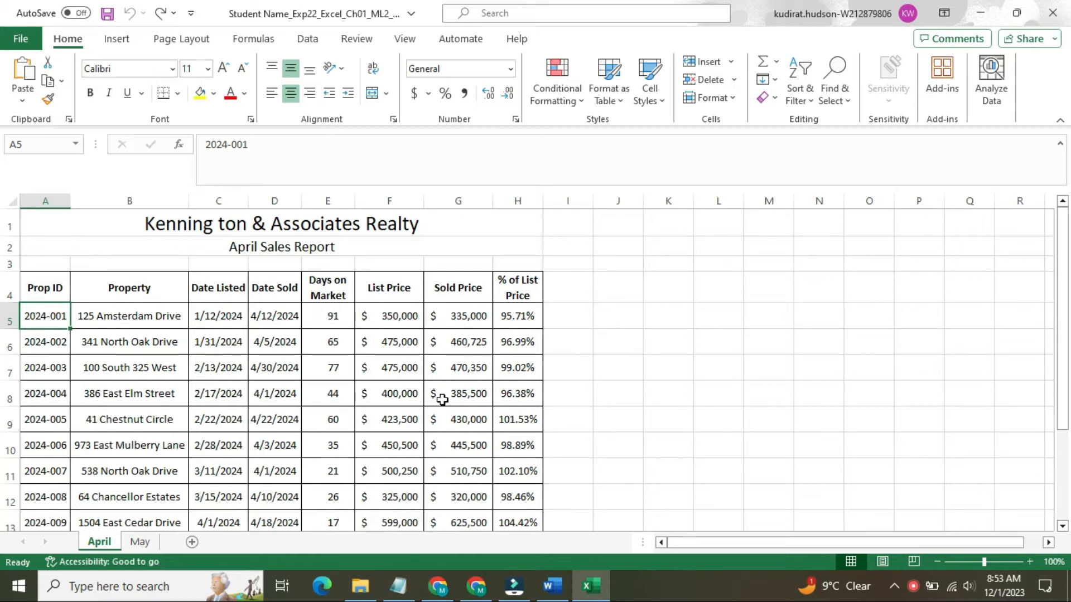
{"action": "left_click", "coordinate": [560, 584]}
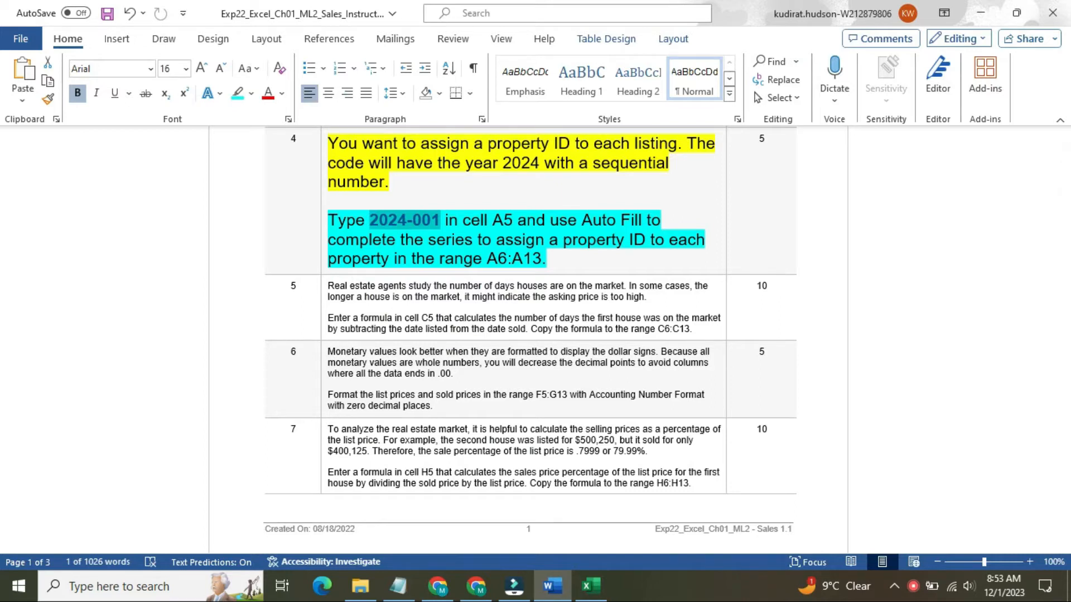
{"action": "left_click", "coordinate": [587, 585]}
Switch back to Word, set the step 4 instruction text to size 9 and clear its highlight.
{"action": "left_click", "coordinate": [567, 594]}
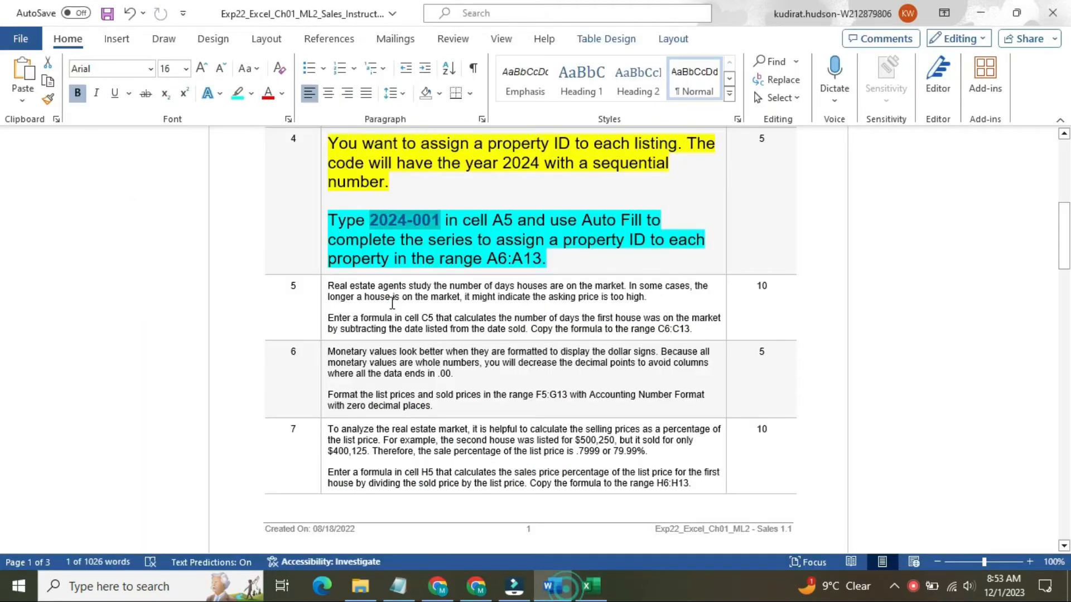
{"action": "left_click", "coordinate": [320, 177]}
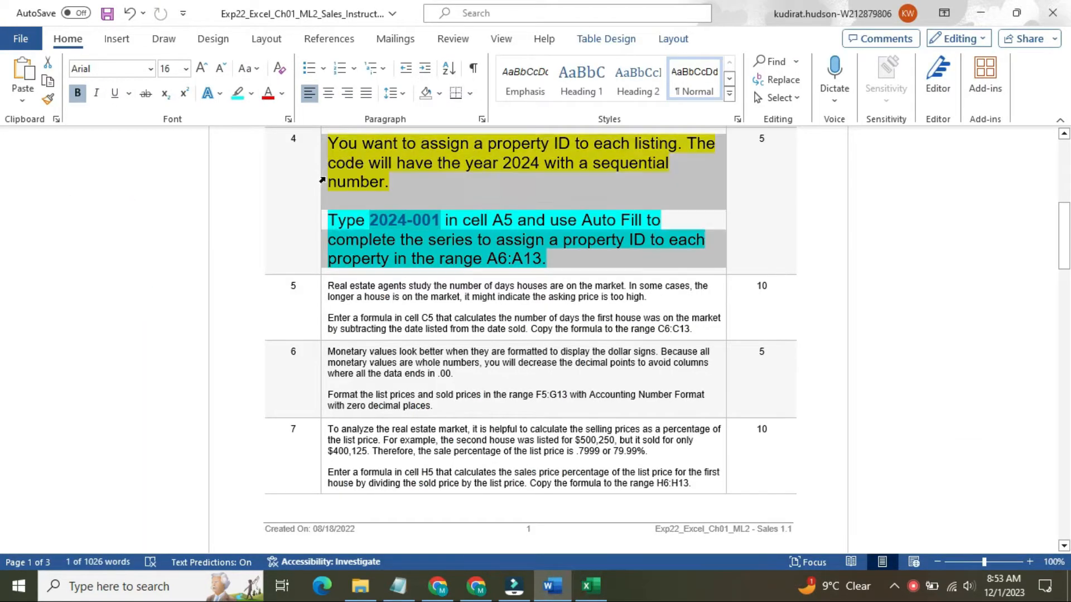
{"action": "left_click", "coordinate": [412, 130]}
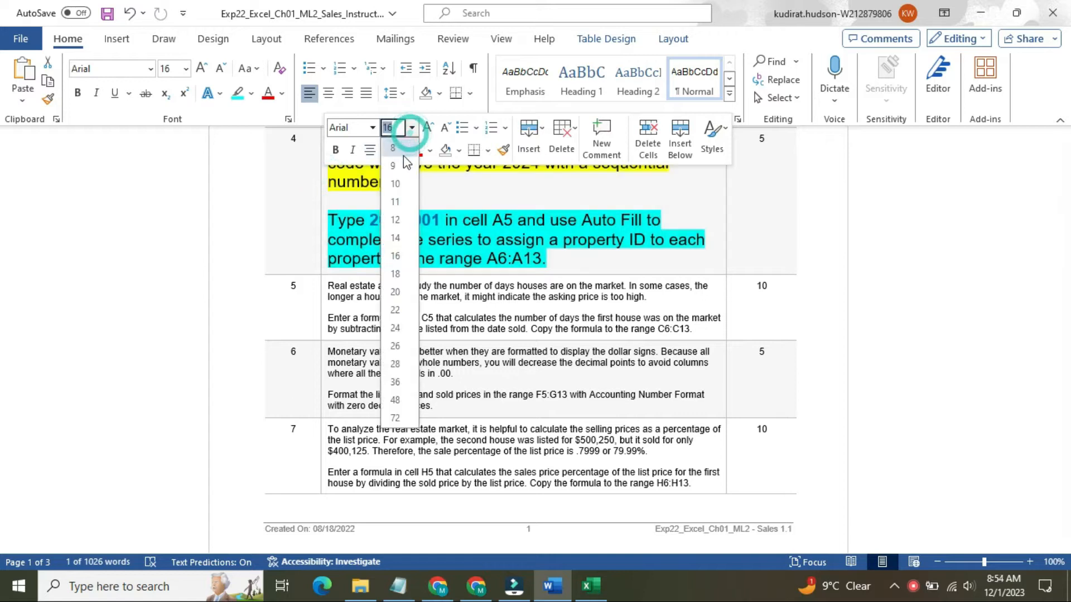
{"action": "left_click", "coordinate": [392, 162]}
{"action": "left_click", "coordinate": [400, 149]}
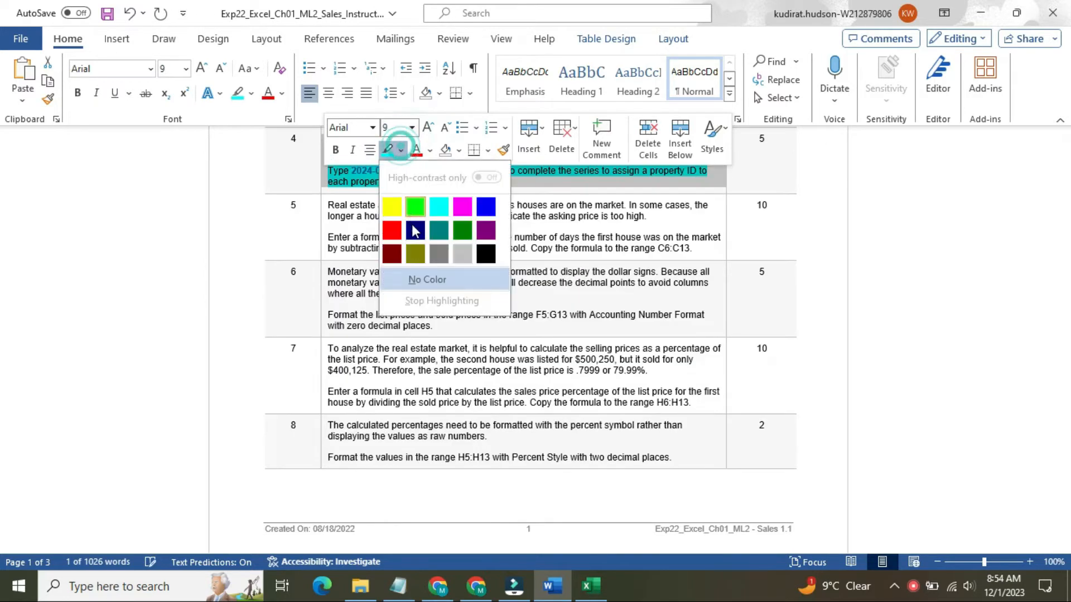
{"action": "left_click", "coordinate": [421, 279]}
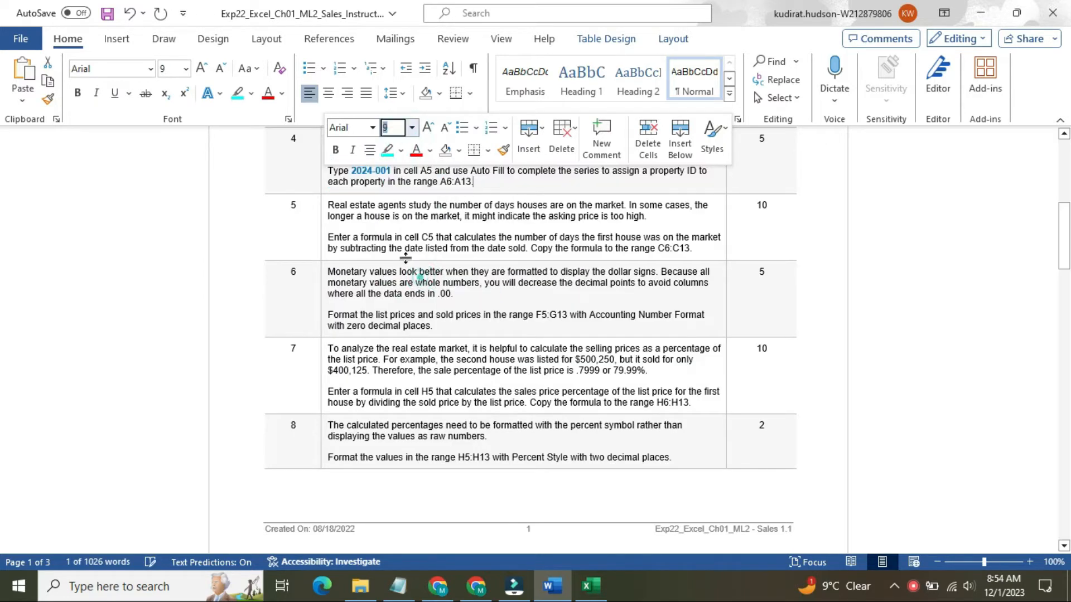
Enlarge the step 5 instruction text to size 16 and highlight it yellow.
{"action": "left_click", "coordinate": [325, 210]}
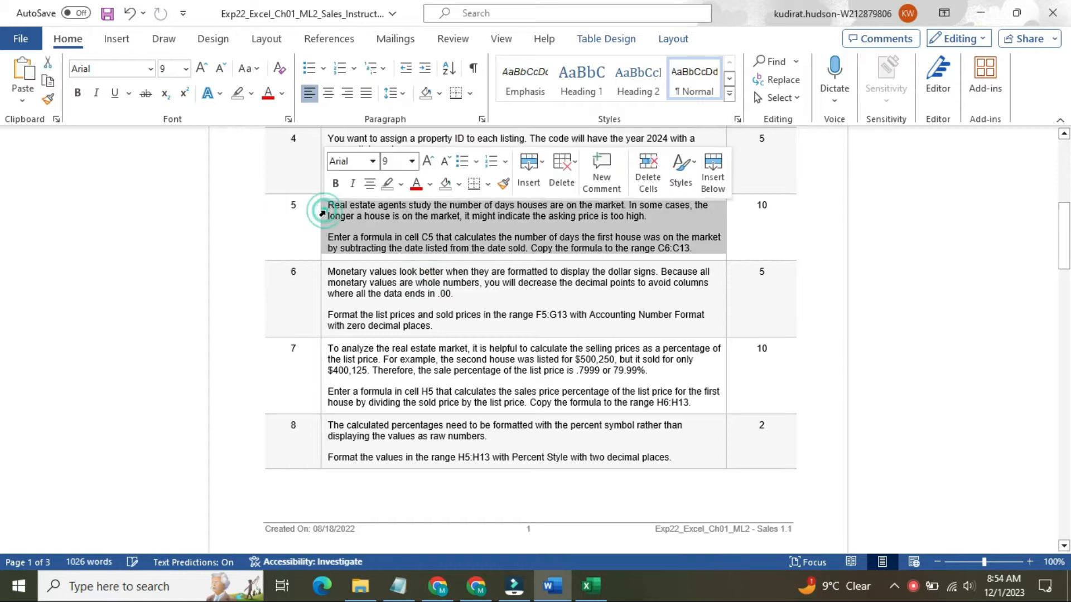
{"action": "left_click", "coordinate": [412, 161]}
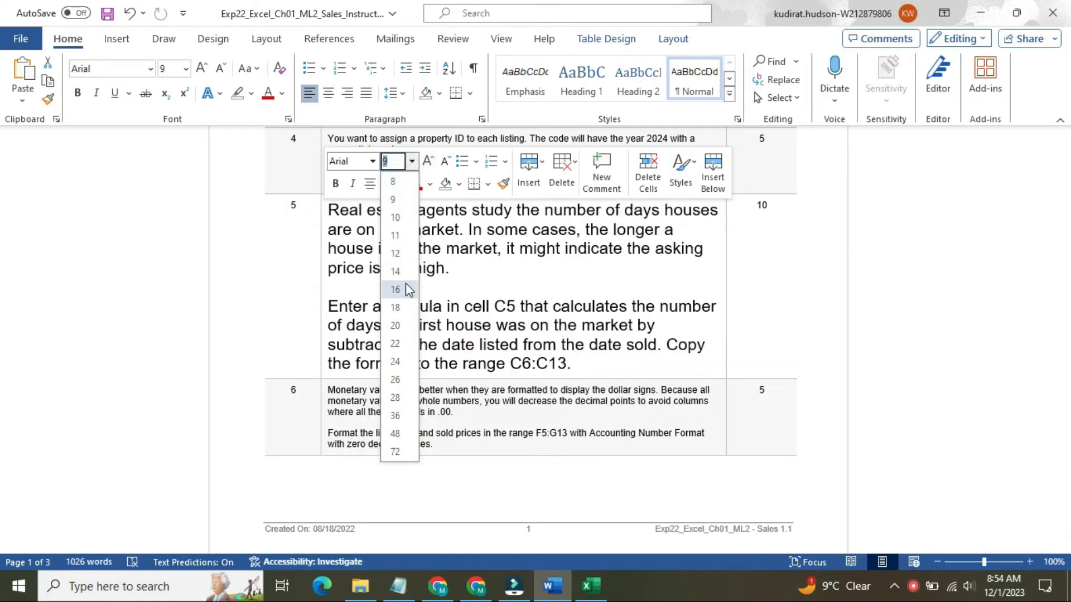
{"action": "left_click", "coordinate": [406, 287]}
{"action": "left_click", "coordinate": [400, 184]}
{"action": "left_click", "coordinate": [392, 239]}
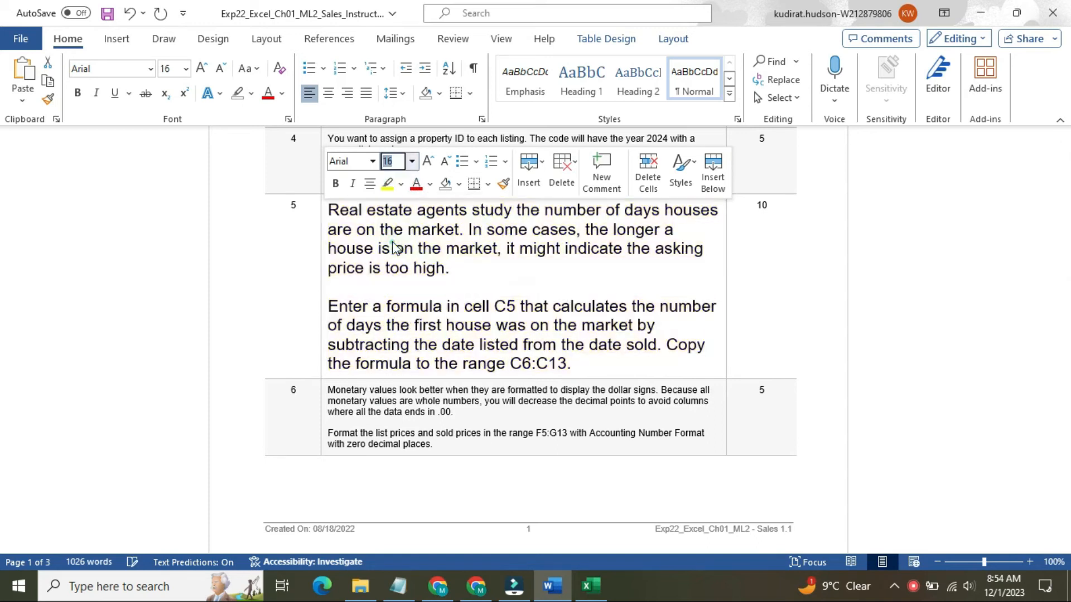
{"action": "left_click", "coordinate": [337, 212]}
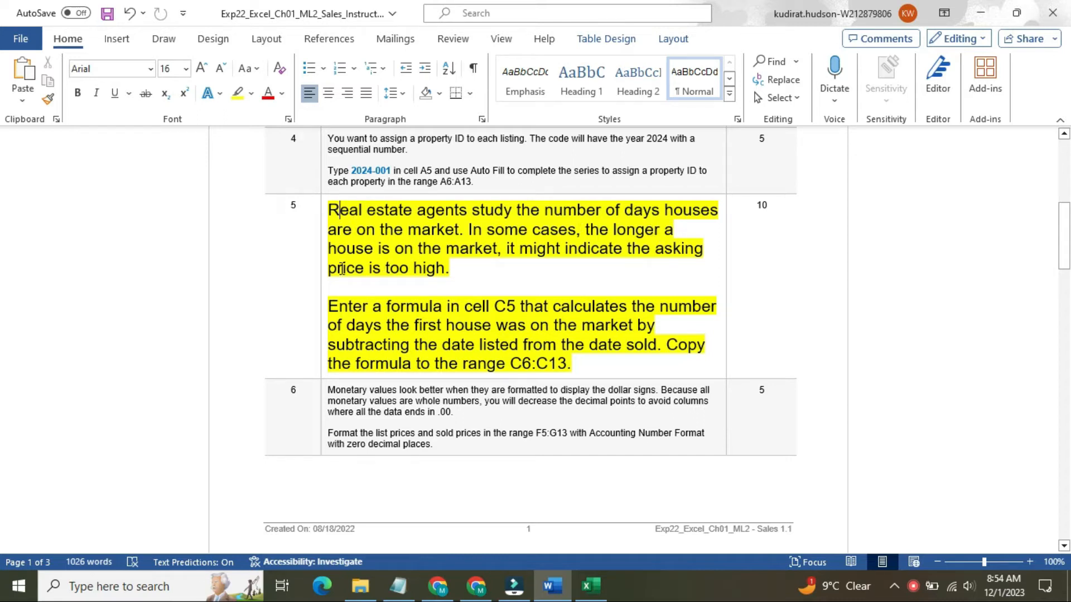
Highlight the step 5 paragraph about entering the days-on-market formula in C5 and copying it to C6:C13 in turquoise.
{"action": "left_click_drag", "start_coordinate": [329, 304], "coordinate": [590, 374]}
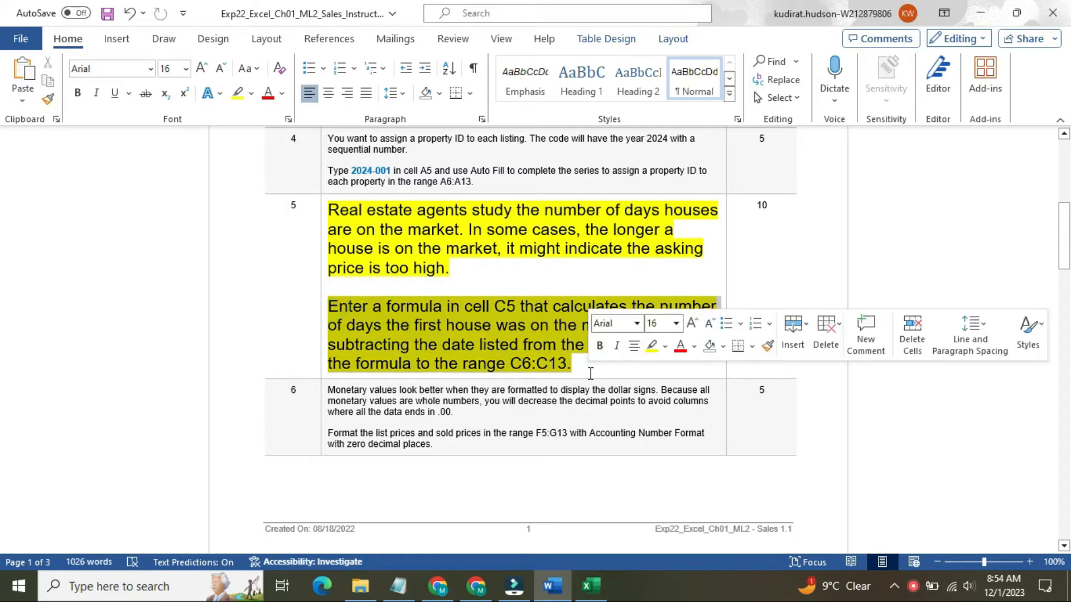
{"action": "left_click", "coordinate": [665, 346]}
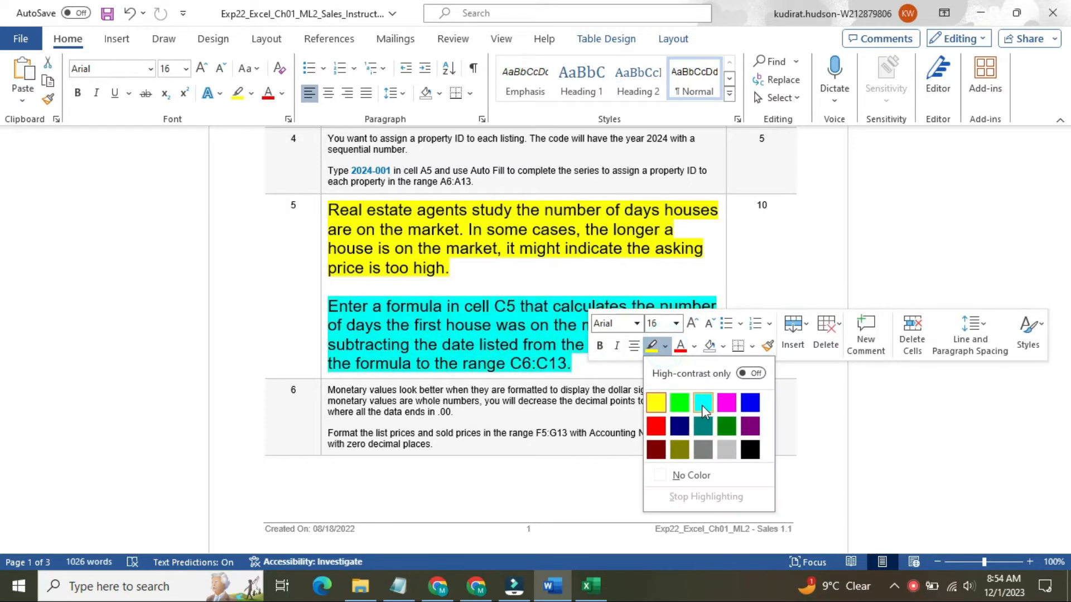
{"action": "left_click", "coordinate": [703, 411]}
{"action": "left_click", "coordinate": [337, 307]}
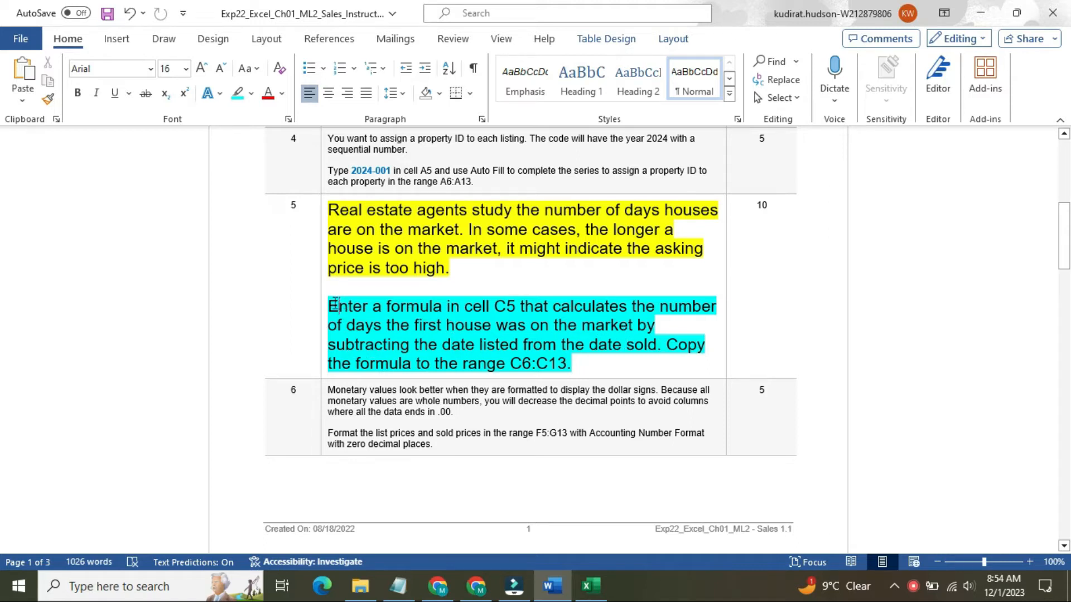
{"action": "left_click_drag", "start_coordinate": [334, 306], "coordinate": [664, 355]}
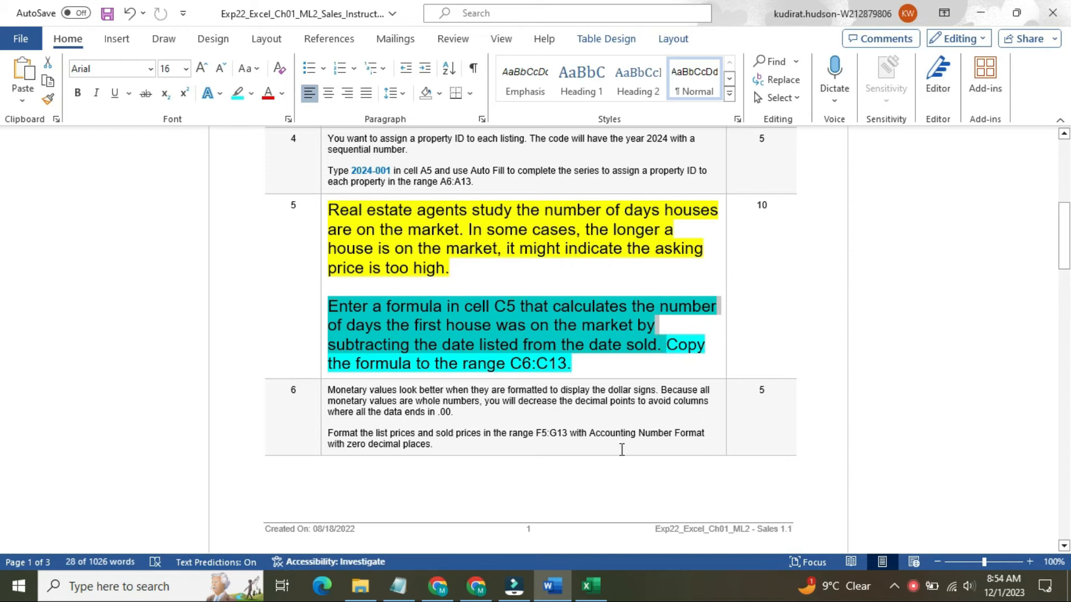
Switch to Excel and compare cell C5 of the May worksheet with the step 5 instruction in Word.
{"action": "left_click", "coordinate": [590, 585]}
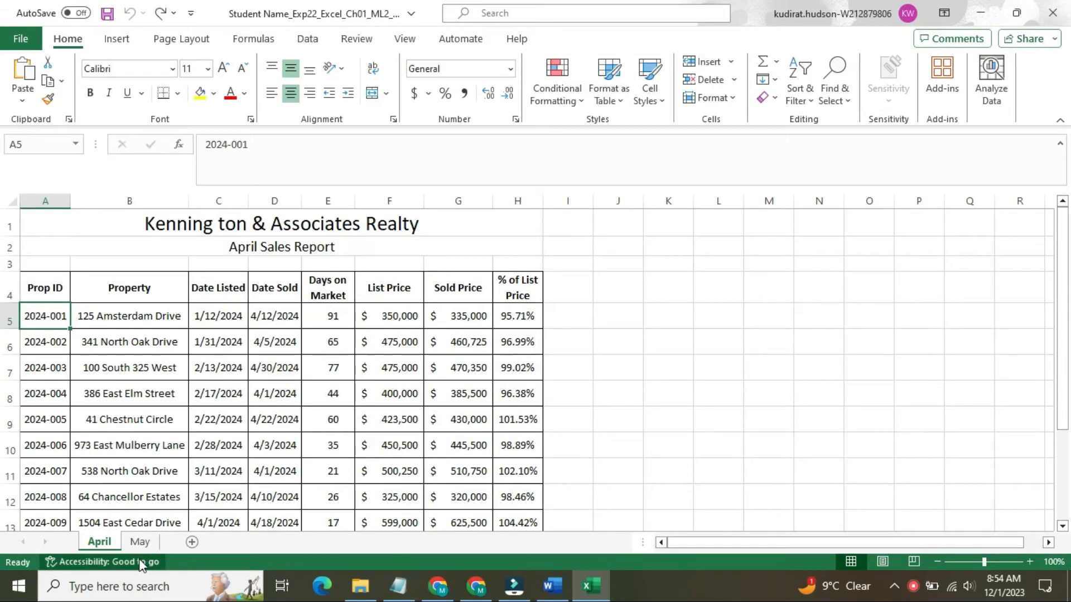
{"action": "left_click", "coordinate": [138, 542]}
{"action": "left_click", "coordinate": [221, 316]}
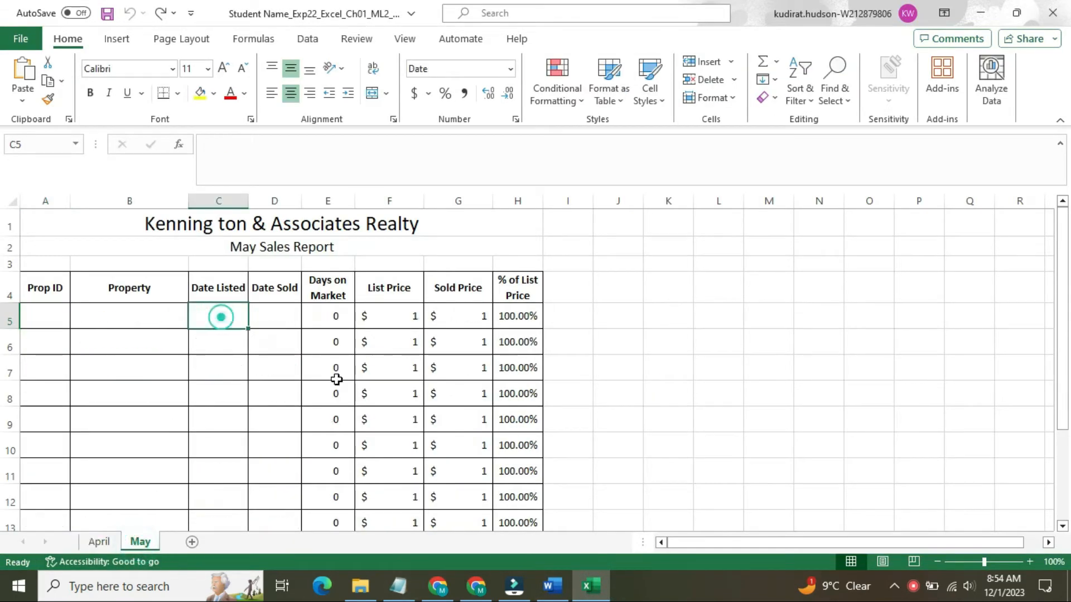
{"action": "left_click", "coordinate": [560, 593]}
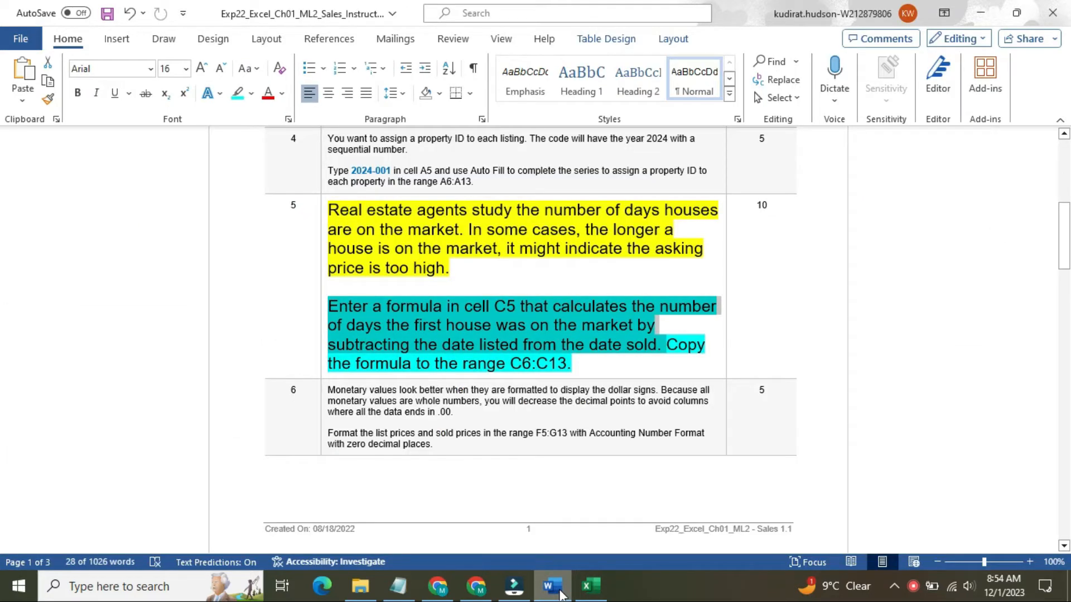
{"action": "left_click", "coordinate": [591, 586]}
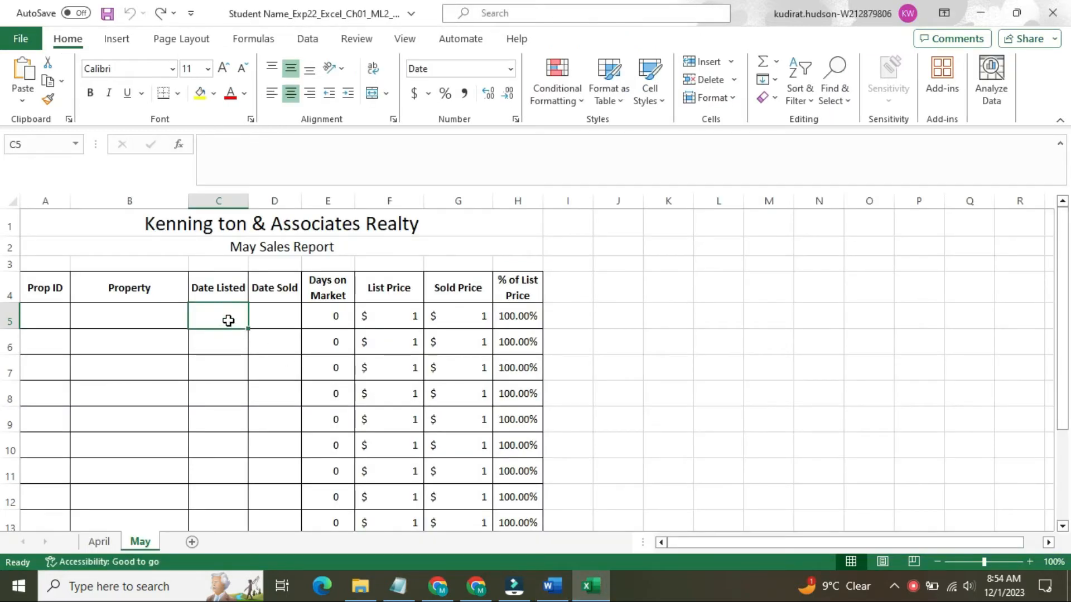
{"action": "type", "text": "="}
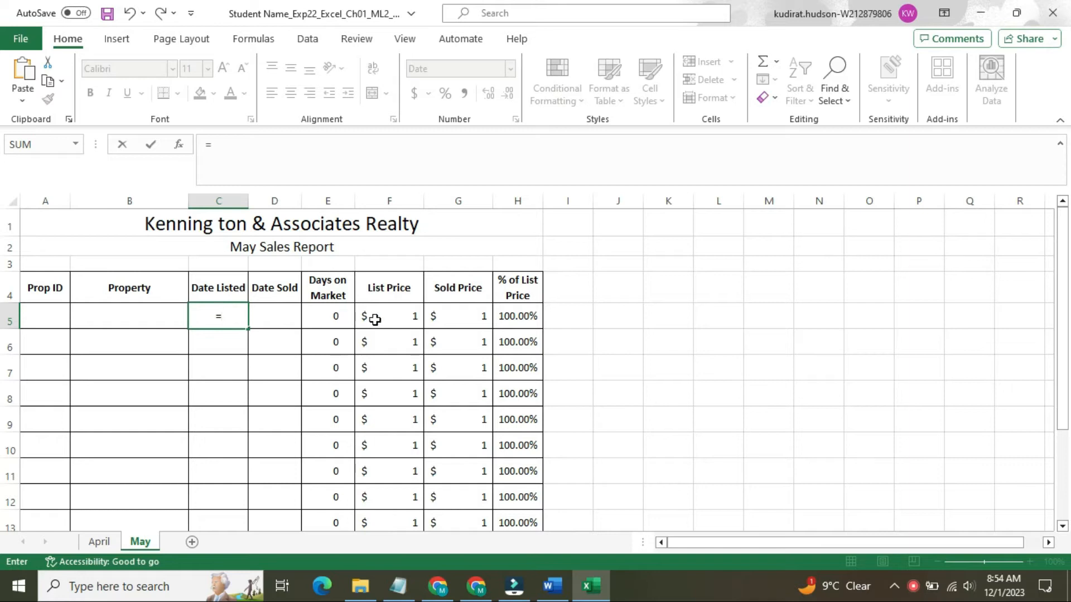
{"action": "left_click", "coordinate": [458, 323]}
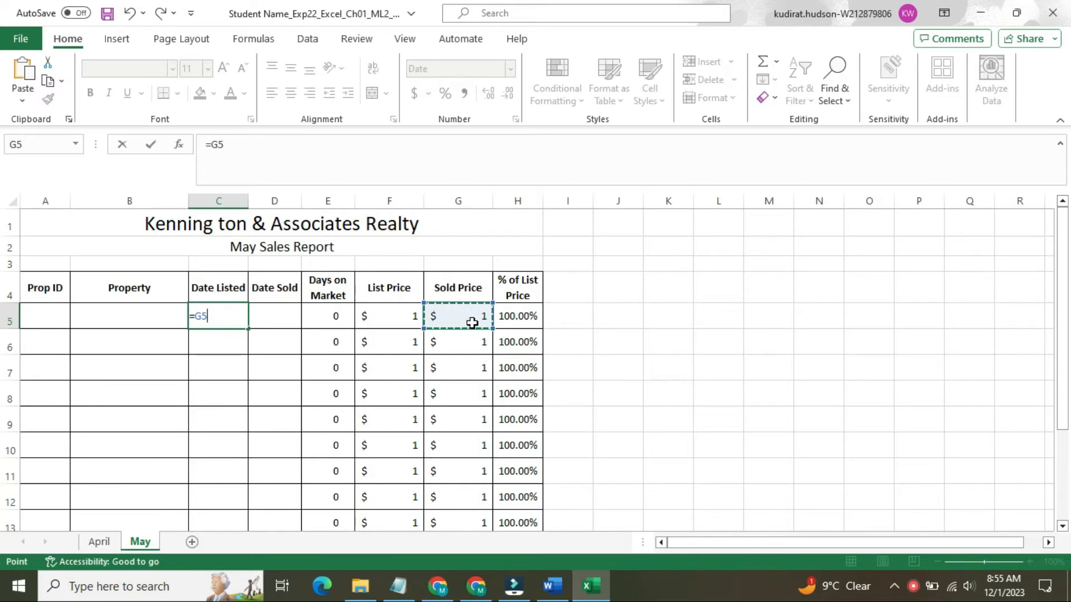
{"action": "left_click", "coordinate": [511, 318]}
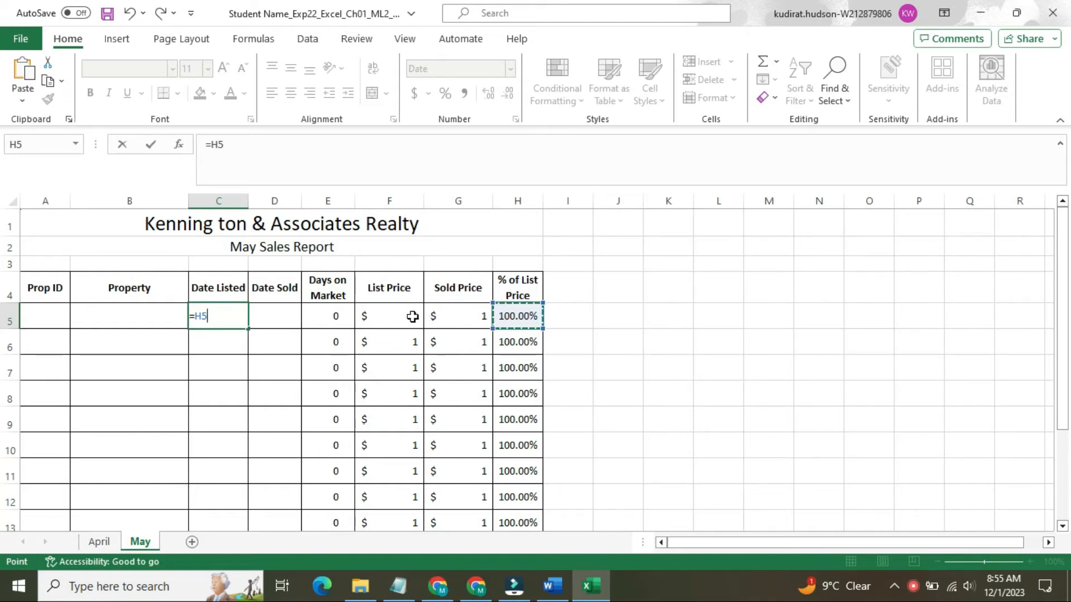
{"action": "left_click", "coordinate": [454, 316]}
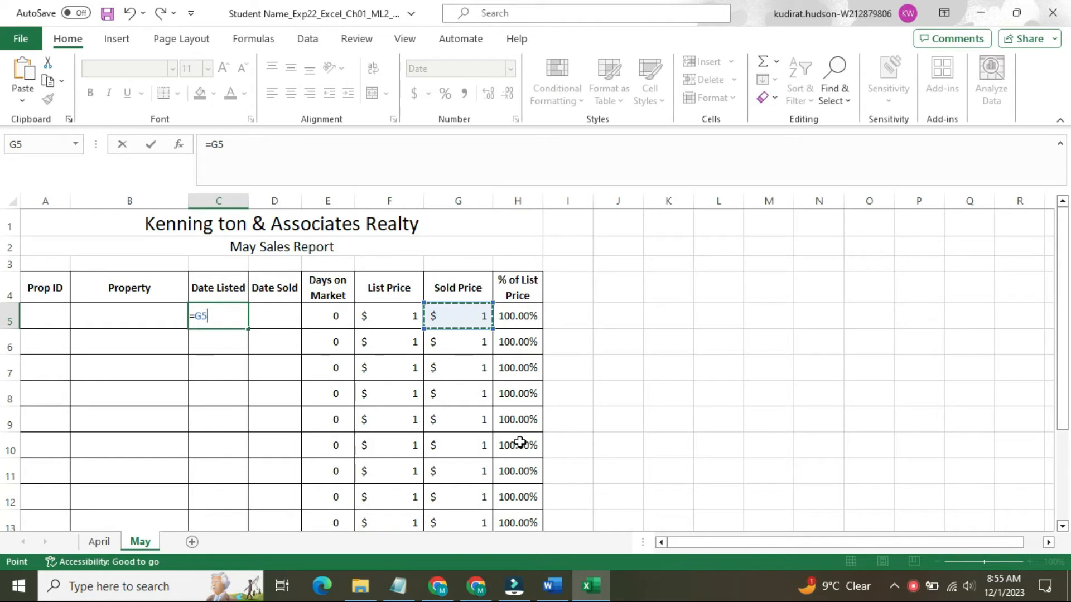
{"action": "mouse_move", "coordinate": [552, 586]}
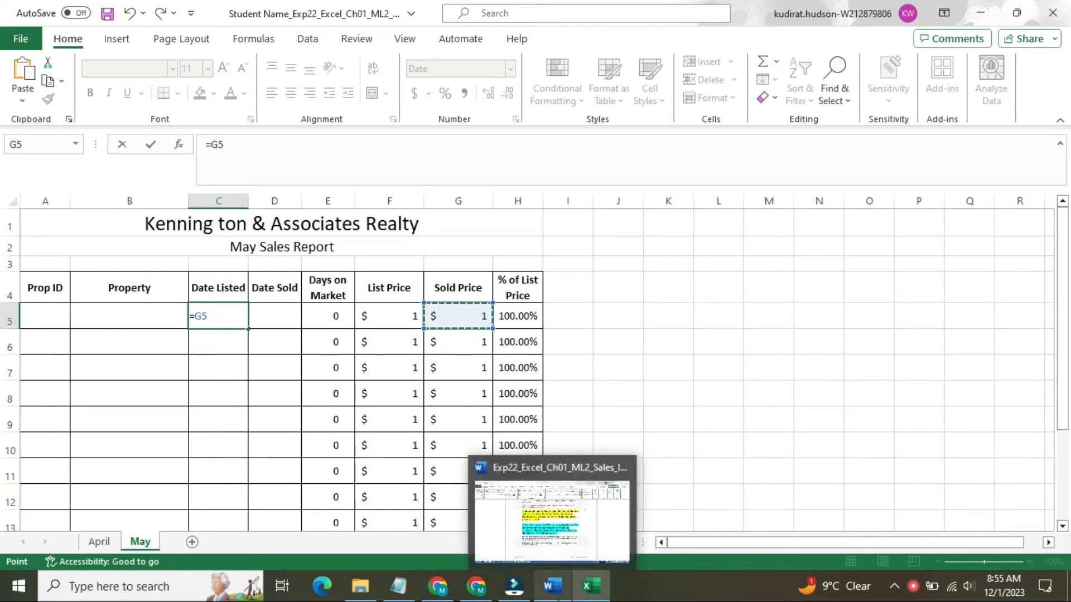
{"action": "mouse_move", "coordinate": [558, 542]}
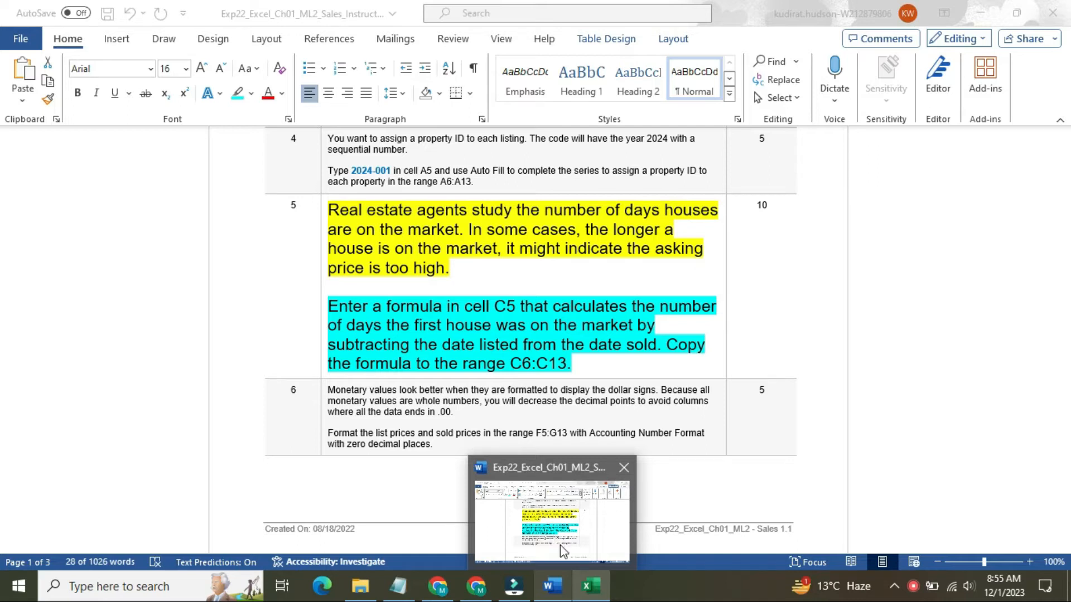
{"action": "left_click", "coordinate": [560, 544]}
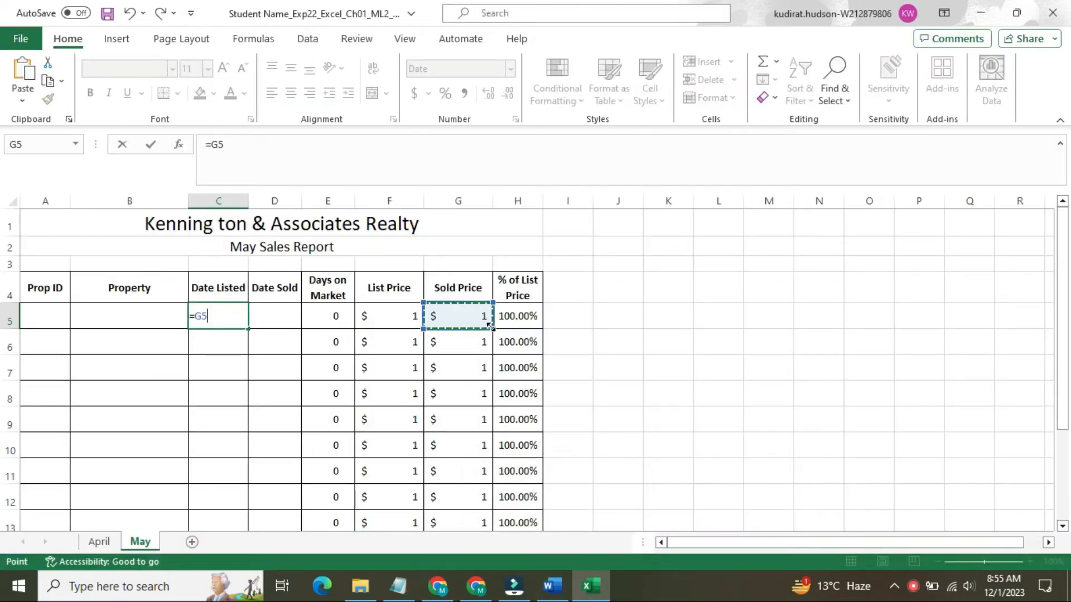
{"action": "left_click", "coordinate": [288, 316]}
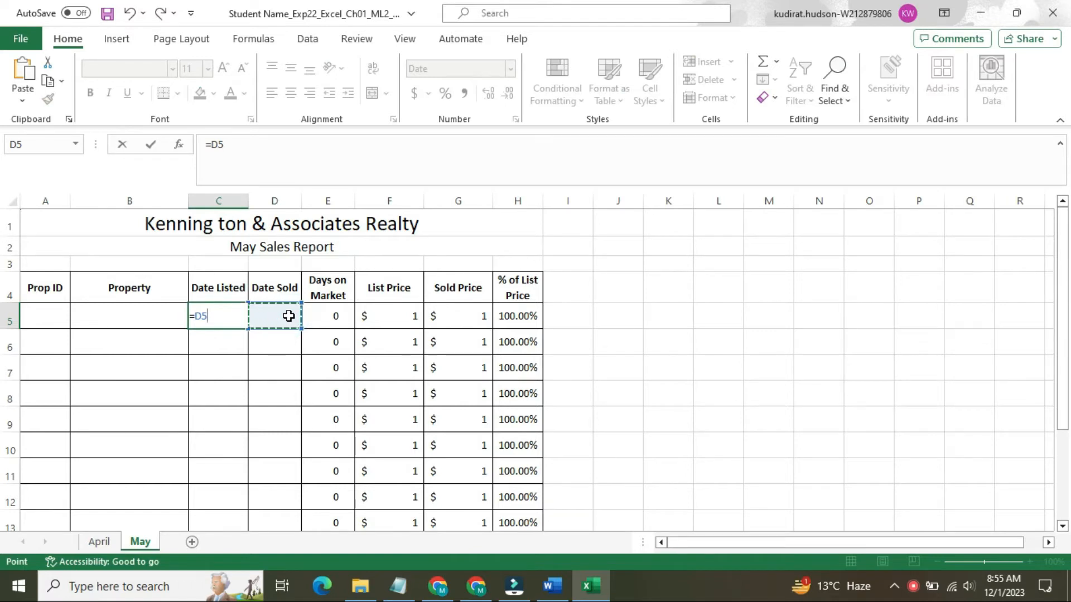
{"action": "type", "text": "-"}
{"action": "left_click", "coordinate": [228, 317]}
{"action": "key", "text": "BackSpace"}
{"action": "key", "text": "BackSpace"}
{"action": "key", "text": "BackSpace"}
{"action": "key", "text": "BackSpace"}
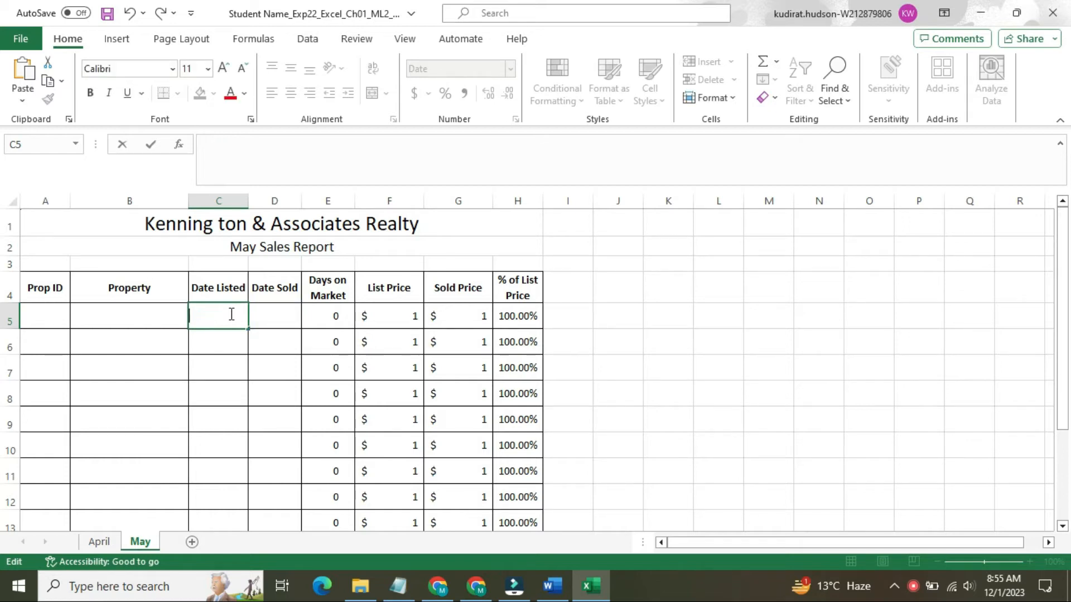
{"action": "left_click", "coordinate": [236, 344]}
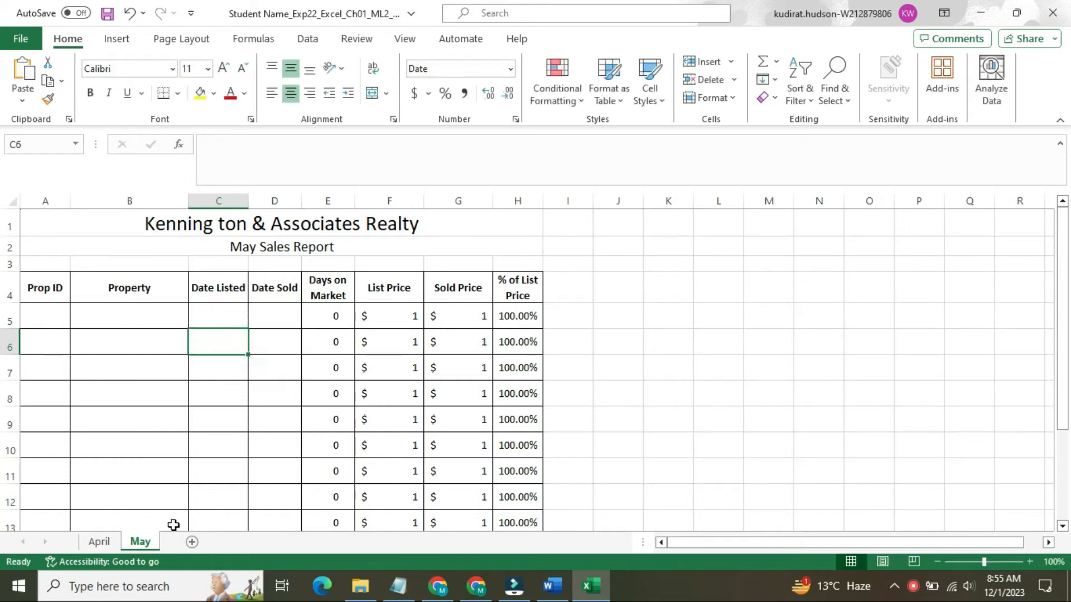
Check the Days on Market formula in cell E5 of the April worksheet against the step 5 instruction in Word.
{"action": "left_click", "coordinate": [99, 542]}
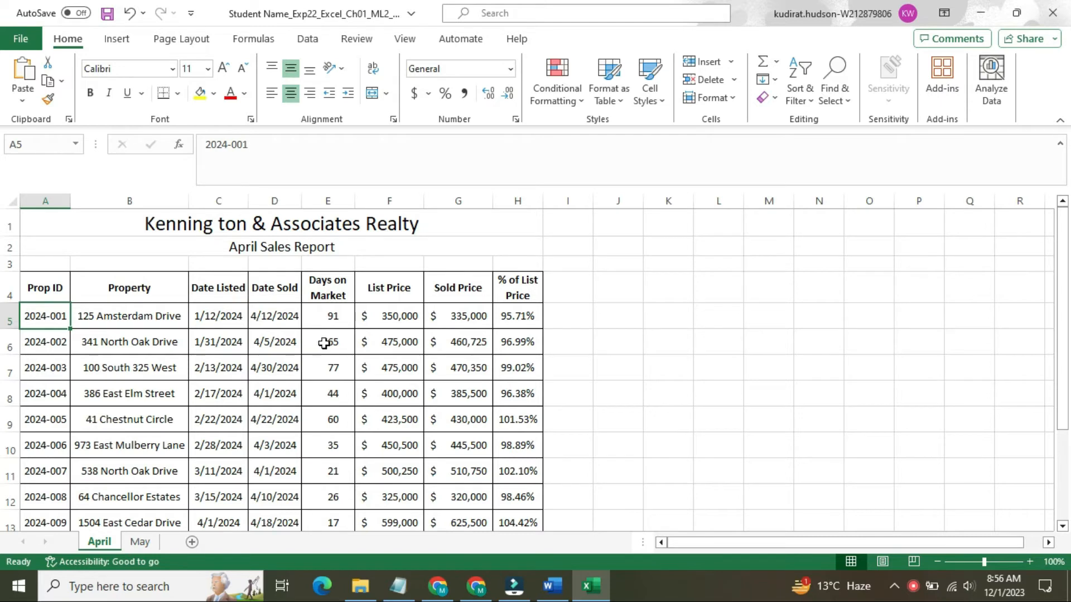
{"action": "left_click", "coordinate": [338, 321]}
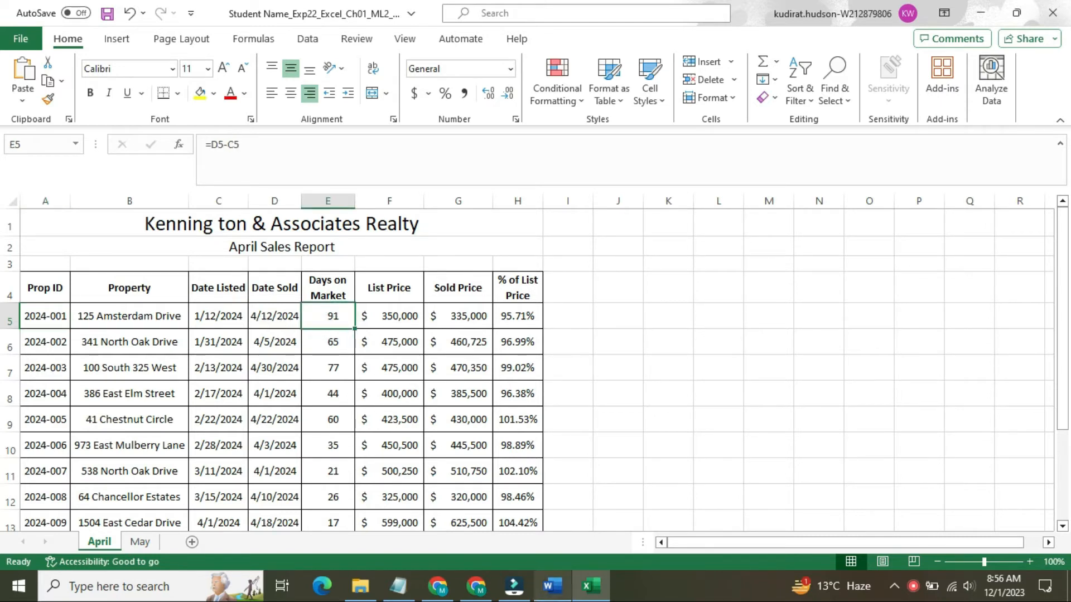
{"action": "left_click", "coordinate": [551, 586]}
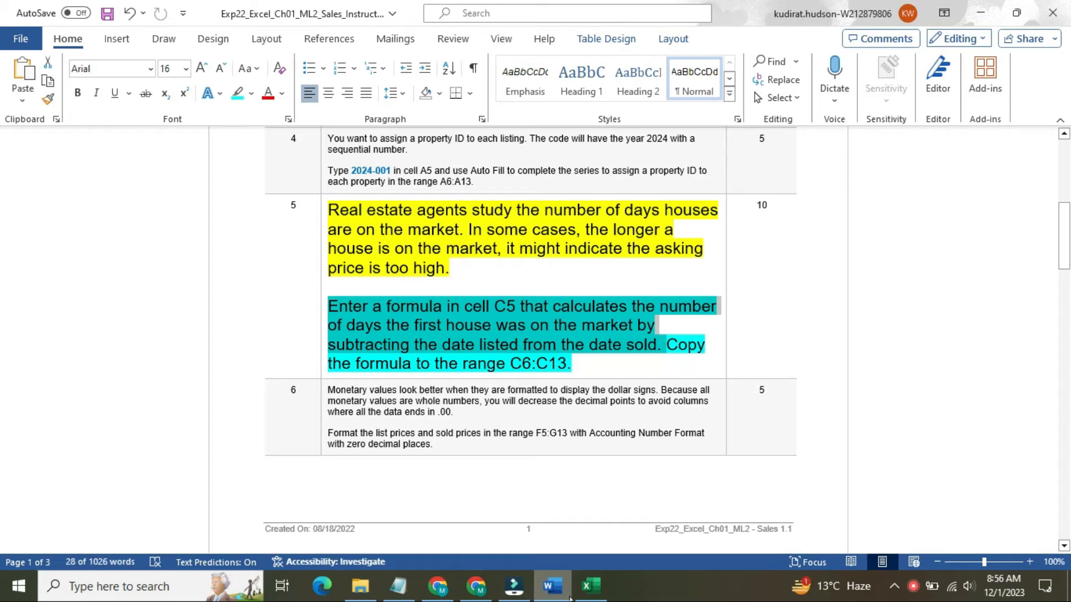
{"action": "mouse_move", "coordinate": [573, 598]}
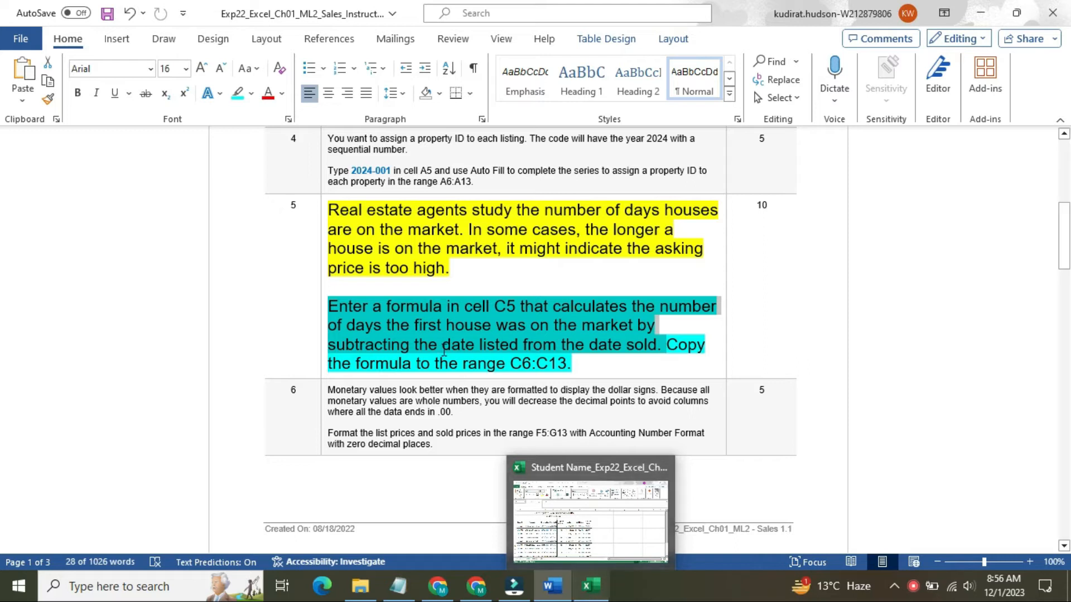
Return to Excel and review the first listing's Date Listed, Date Sold and Days on Market cells and the formulas in E5:E13.
{"action": "left_click", "coordinate": [590, 599]}
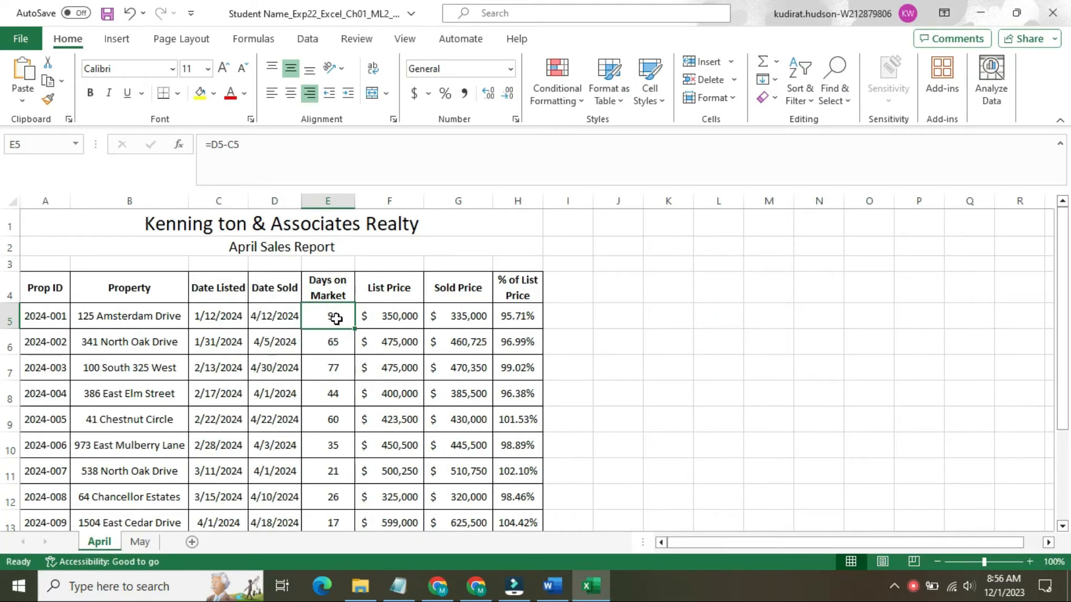
{"action": "left_click", "coordinate": [230, 318]}
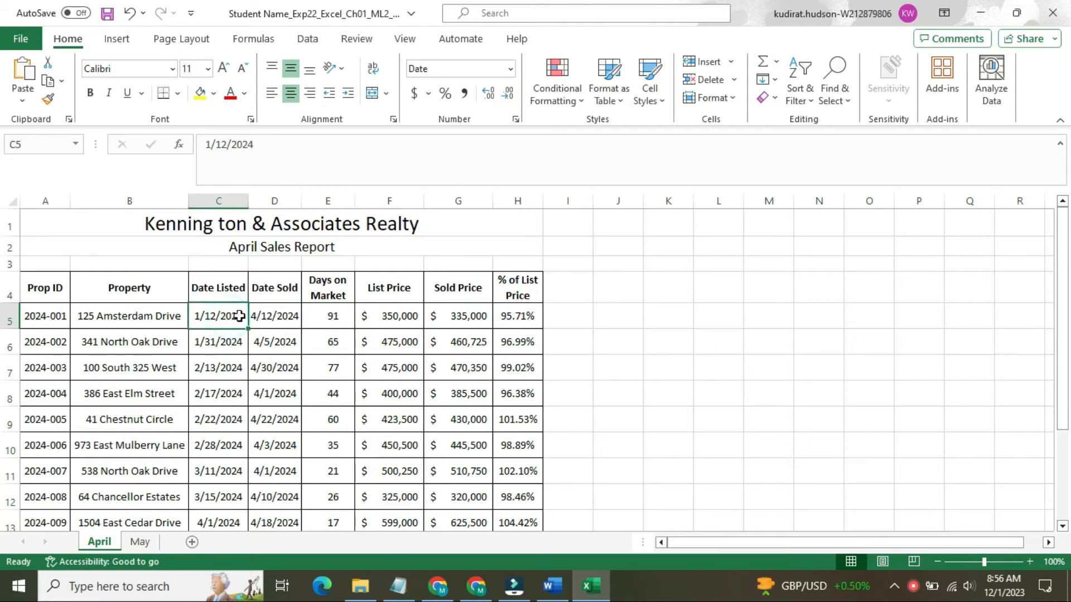
{"action": "left_click", "coordinate": [260, 315]}
{"action": "left_click", "coordinate": [323, 318]}
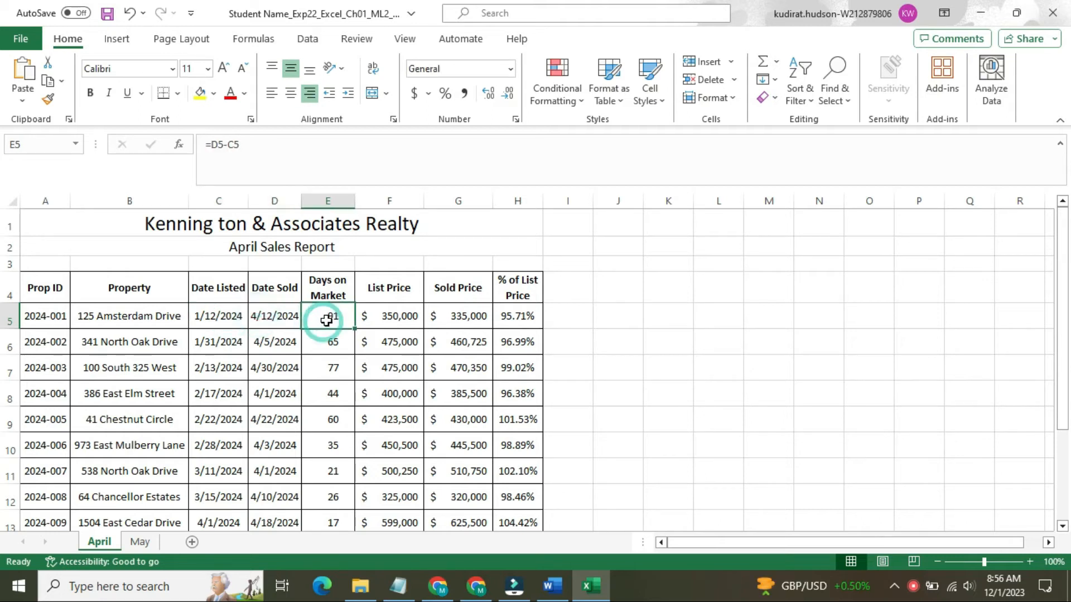
{"action": "left_click_drag", "start_coordinate": [335, 319], "coordinate": [333, 498]}
{"action": "left_click", "coordinate": [552, 588]}
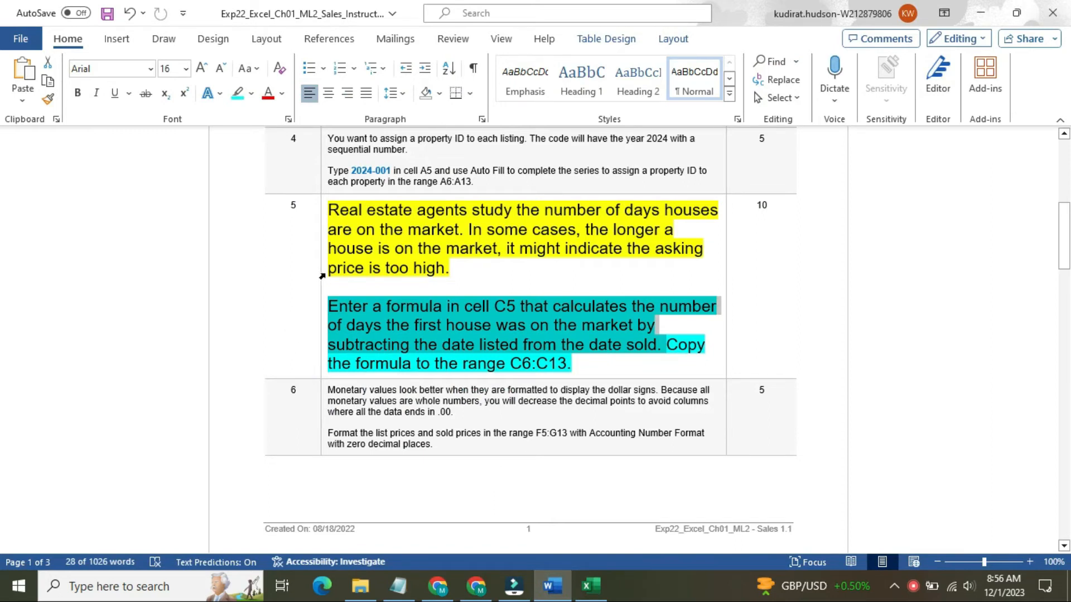
{"action": "left_click", "coordinate": [580, 585]}
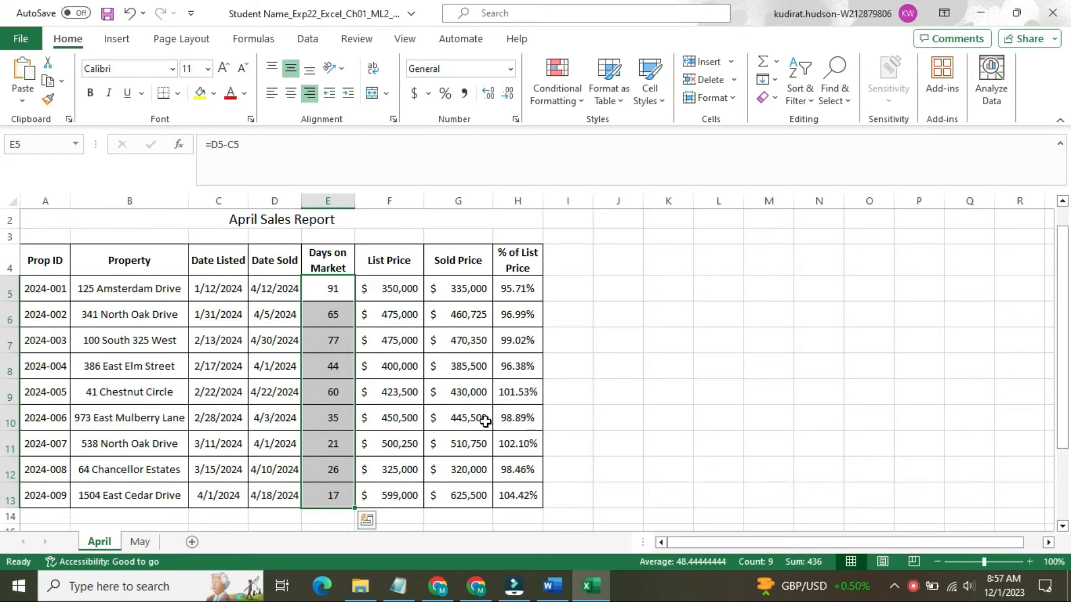
Switch back to Word, set the step 5 instruction text to size 9 and clear its highlight.
{"action": "left_click", "coordinate": [554, 594]}
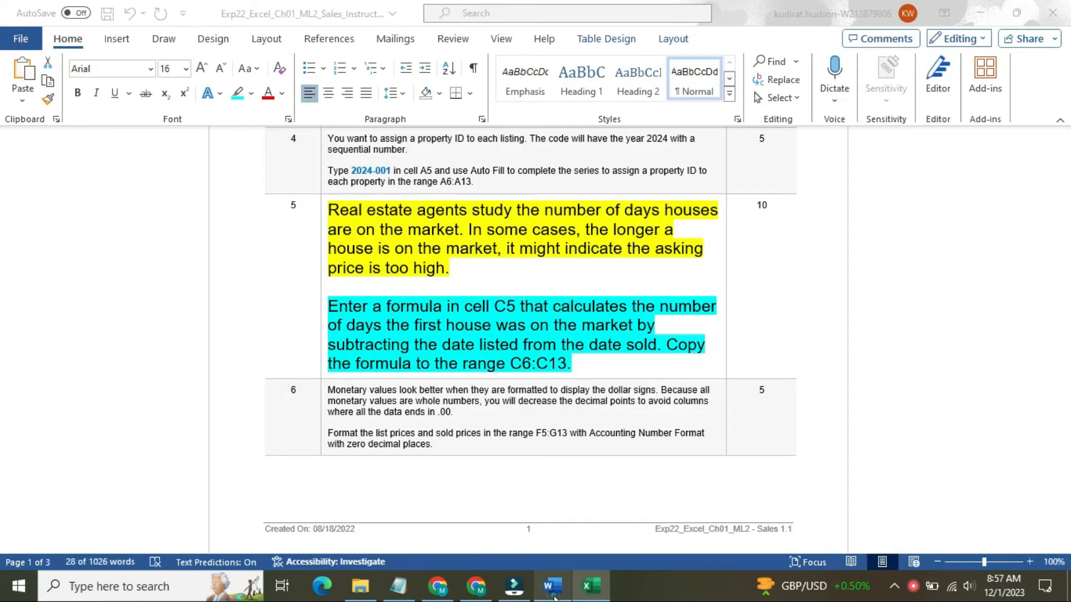
{"action": "left_click", "coordinate": [325, 239]}
{"action": "left_click", "coordinate": [413, 190]}
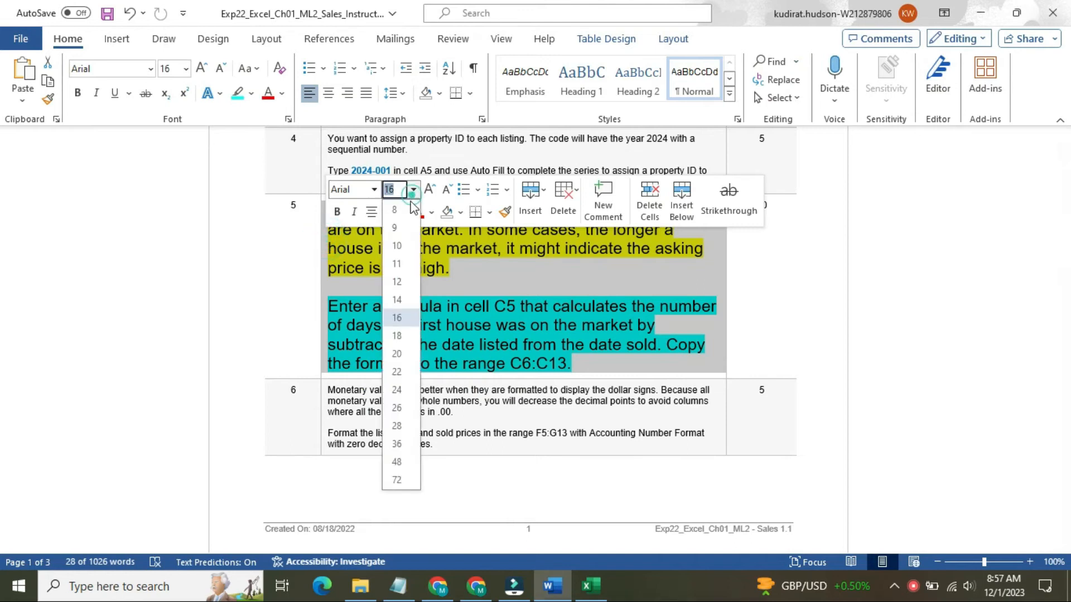
{"action": "left_click", "coordinate": [393, 230]}
{"action": "left_click", "coordinate": [402, 212]}
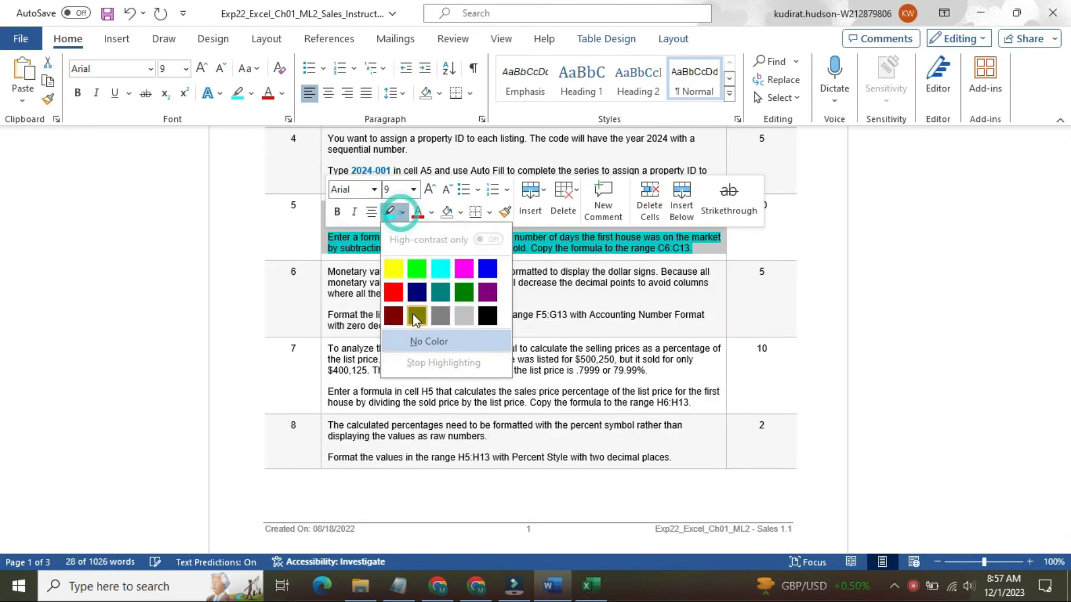
{"action": "left_click", "coordinate": [428, 342]}
Enlarge the step 6 instruction text to size 16 and highlight it yellow.
{"action": "left_click", "coordinate": [323, 281]}
{"action": "left_click", "coordinate": [321, 281]}
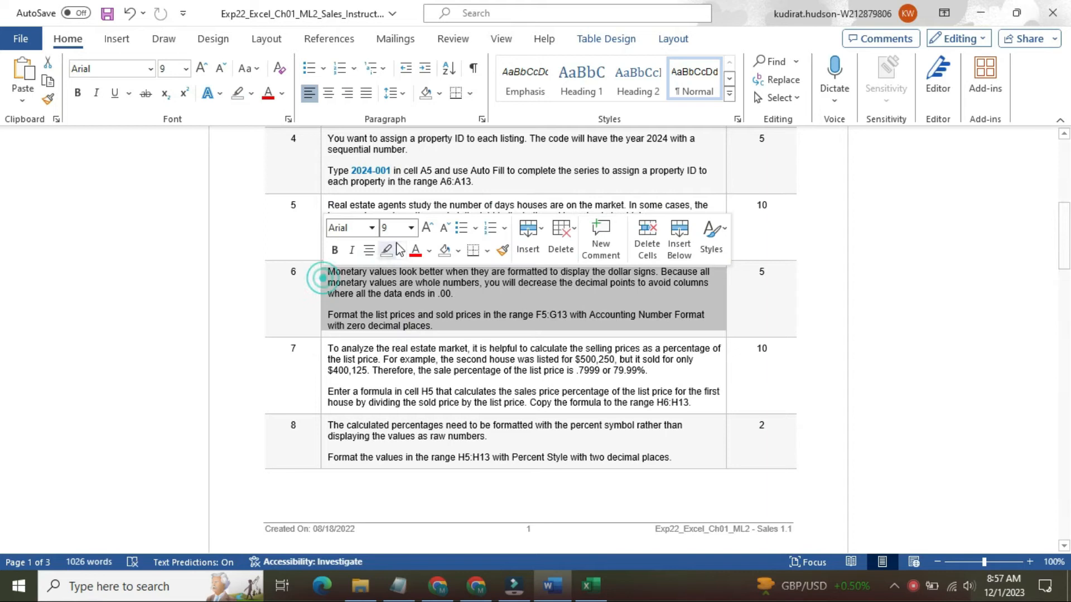
{"action": "left_click", "coordinate": [411, 228]}
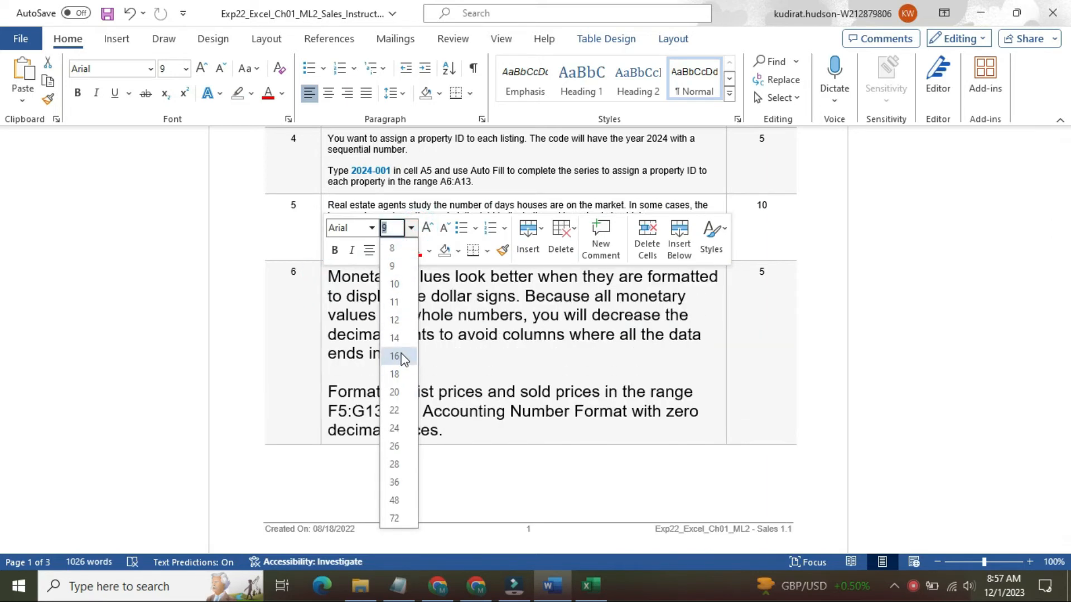
{"action": "left_click", "coordinate": [394, 355]}
{"action": "left_click", "coordinate": [400, 250]}
{"action": "left_click", "coordinate": [391, 306]}
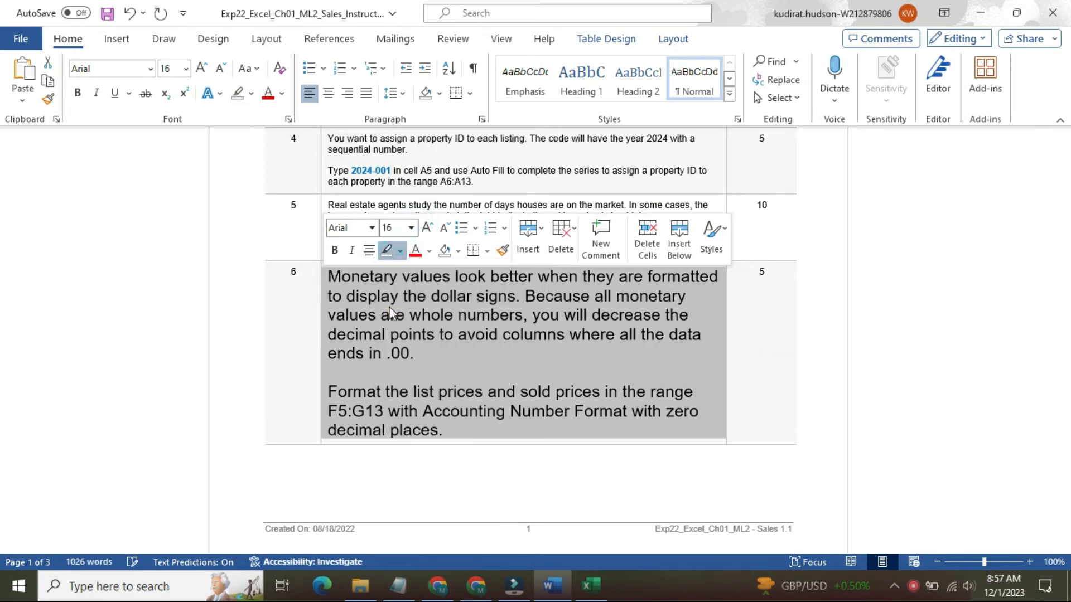
{"action": "left_click", "coordinate": [341, 277]}
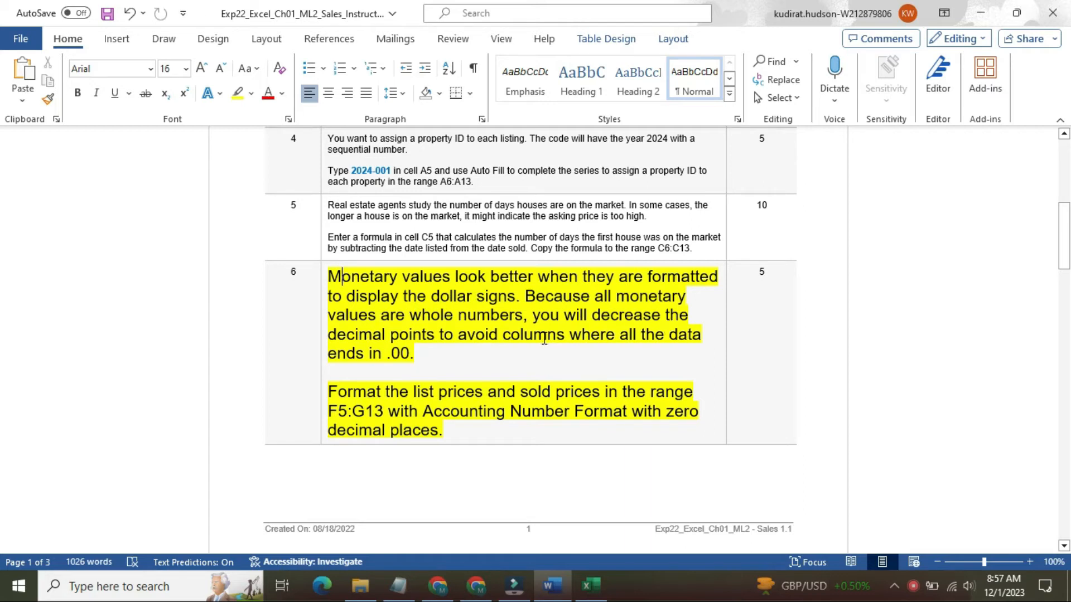
Highlight the step 6 paragraph about formatting F5:G13 with Accounting Number Format in turquoise.
{"action": "left_click_drag", "start_coordinate": [331, 393], "coordinate": [441, 433]}
{"action": "left_click", "coordinate": [517, 414]}
{"action": "left_click", "coordinate": [555, 300]}
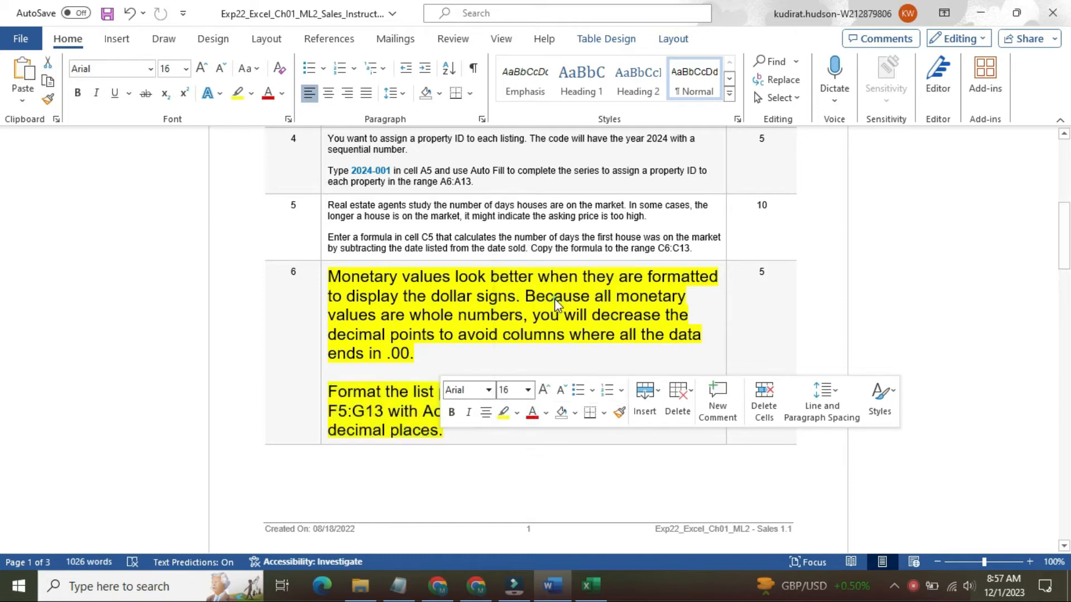
Copy the range F5:G13 from the step 6 instruction, select that range in Excel and apply Accounting format with $ symbol and 0 decimal places.
{"action": "left_click", "coordinate": [358, 390]}
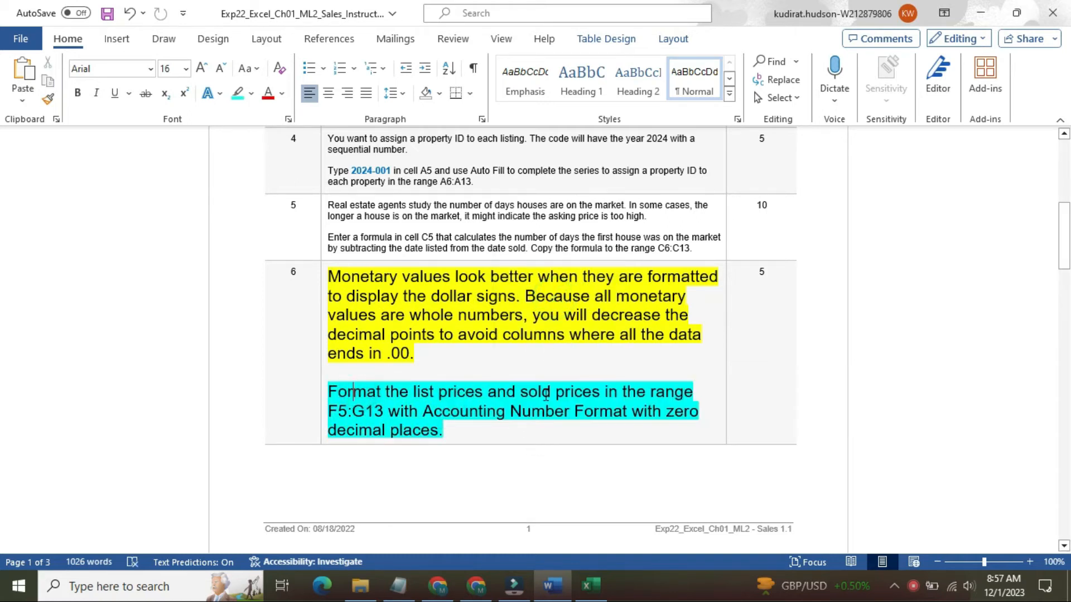
{"action": "left_click_drag", "start_coordinate": [331, 415], "coordinate": [365, 422]}
{"action": "key", "text": "ctrl+c"}
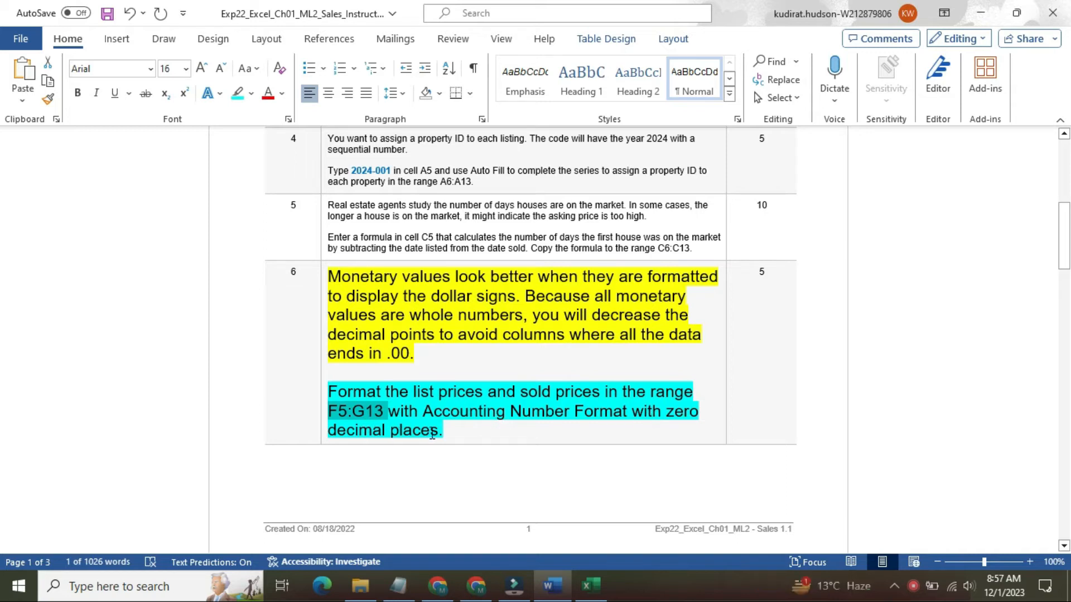
{"action": "left_click", "coordinate": [591, 586]}
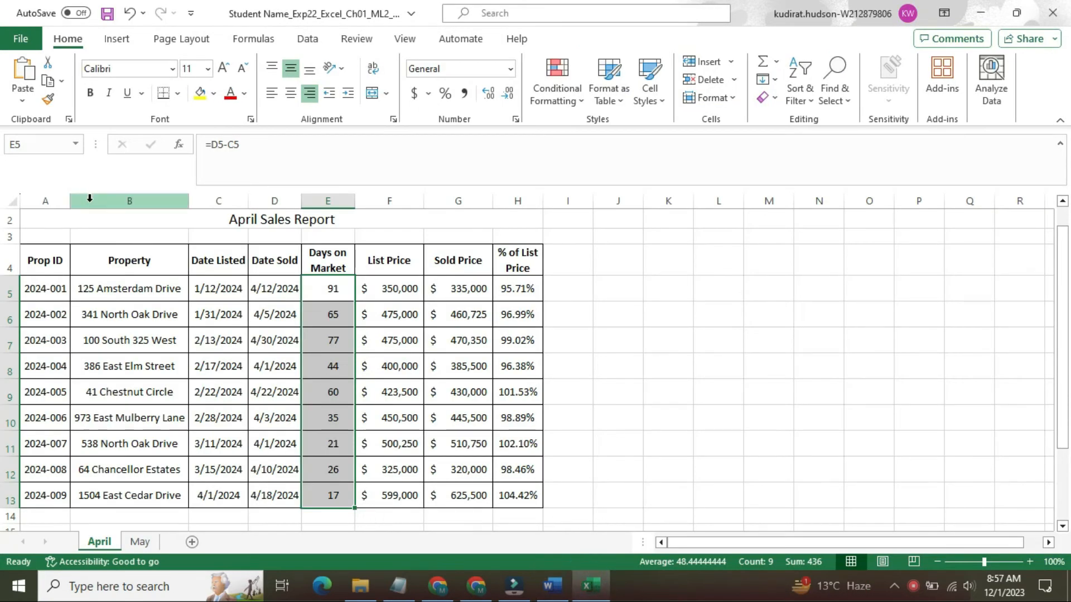
{"action": "left_click", "coordinate": [58, 147]}
{"action": "key", "text": "ctrl+v"}
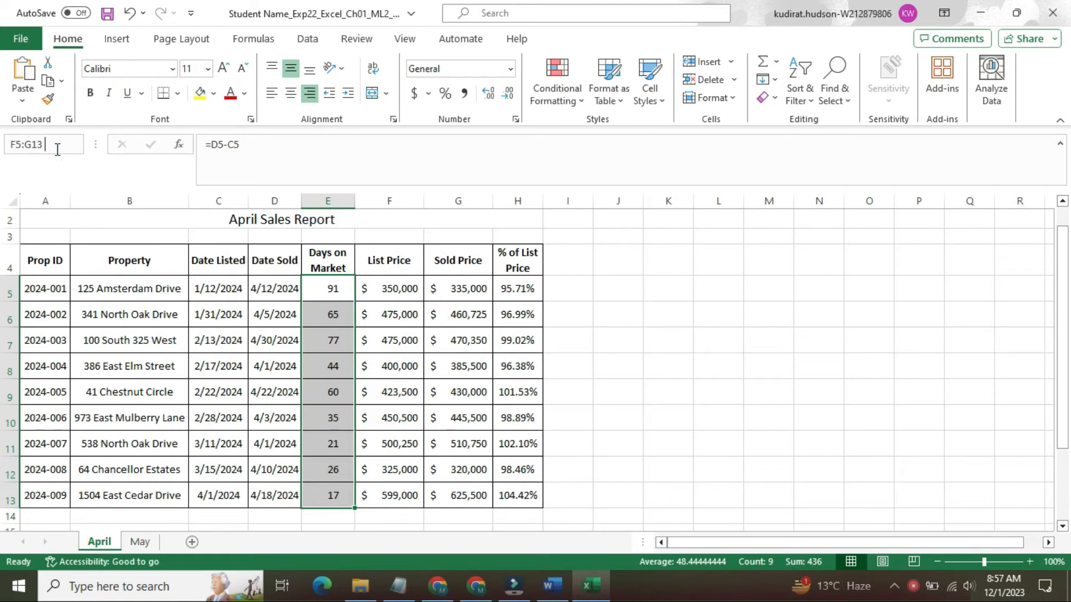
{"action": "key", "text": "Return"}
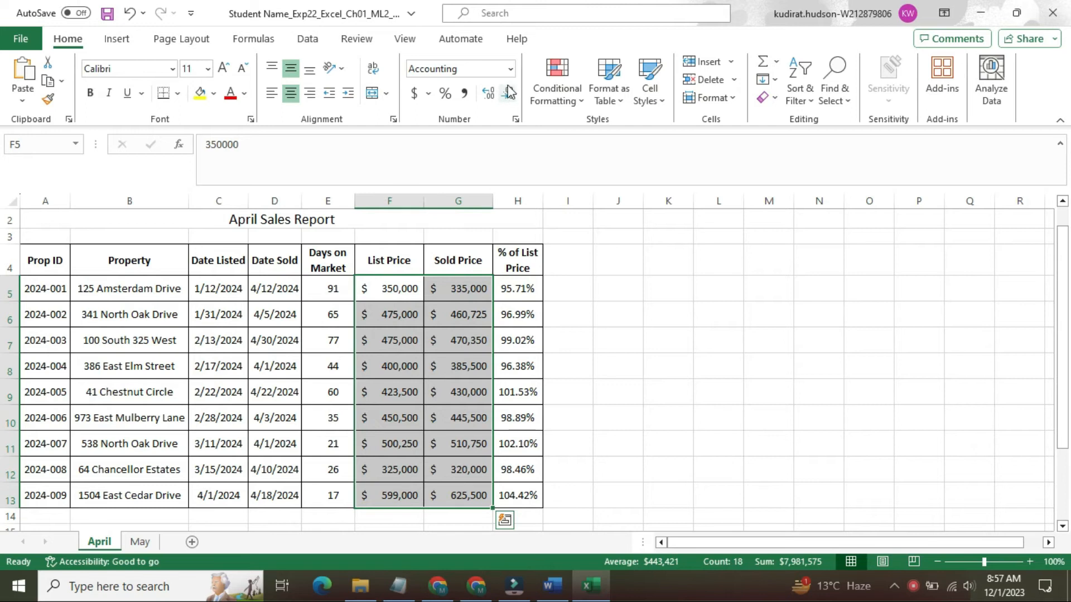
{"action": "left_click", "coordinate": [516, 120]}
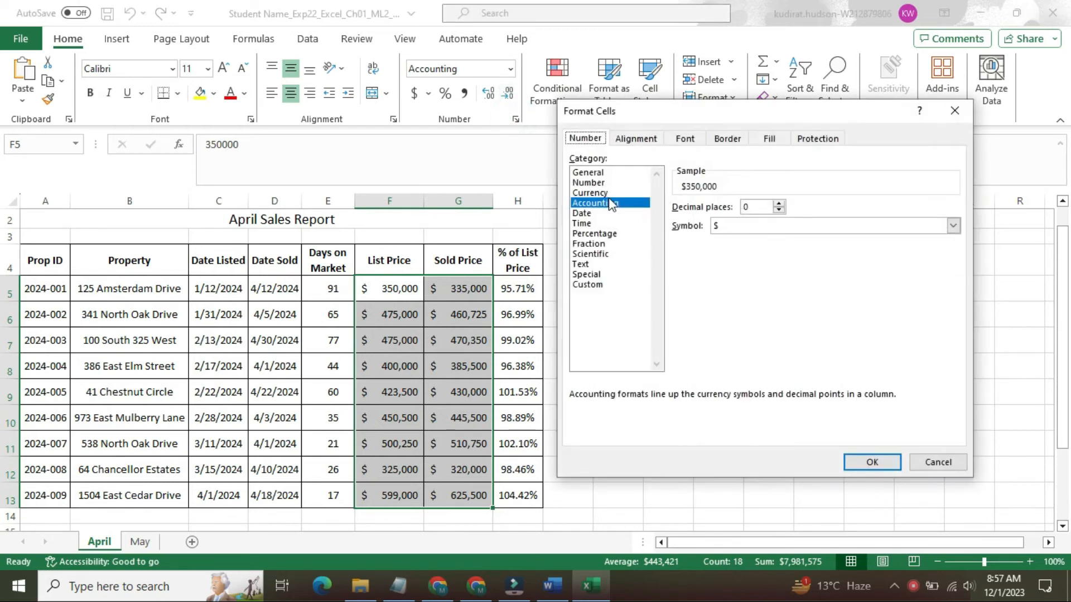
{"action": "double_click", "coordinate": [769, 207]}
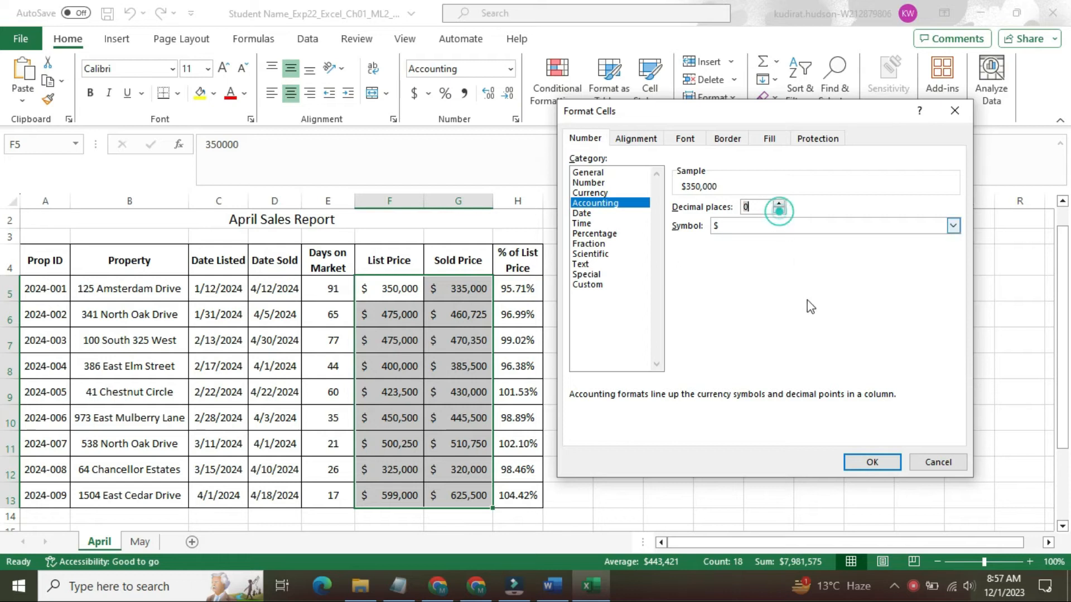
{"action": "left_click", "coordinate": [860, 467]}
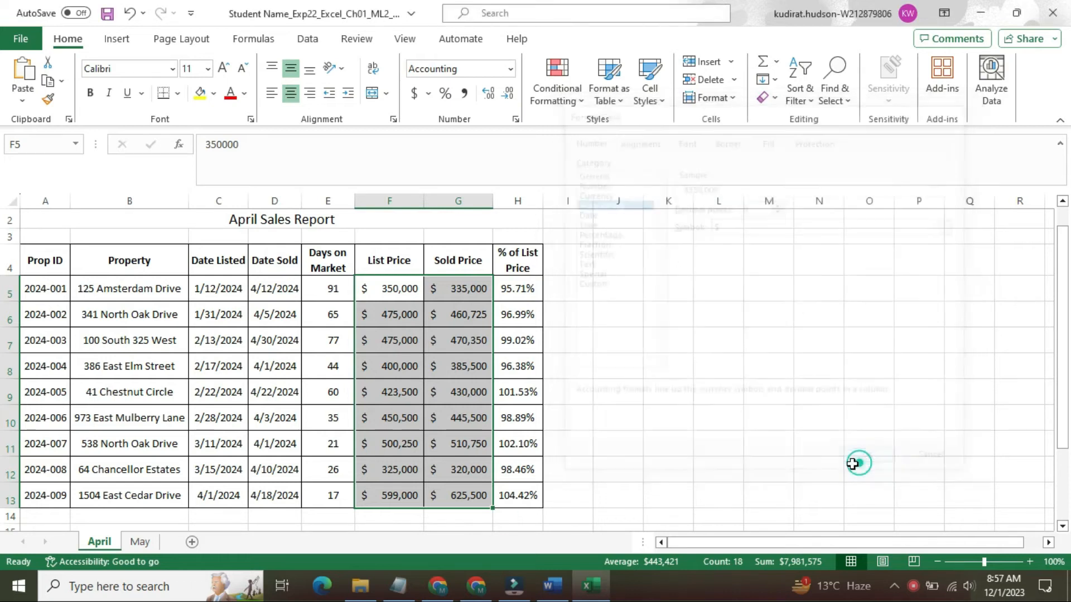
{"action": "left_click", "coordinate": [714, 478]}
Switch back to Word, set the step 6 instruction text to size 9 and remove its highlight.
{"action": "key", "text": "alt+Tab"}
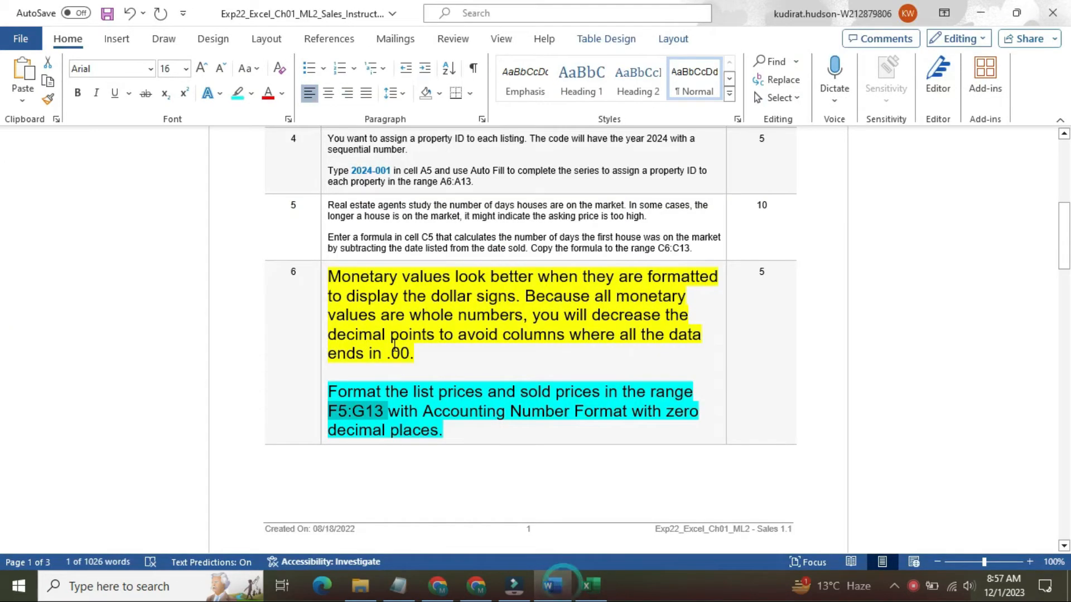
{"action": "left_click", "coordinate": [324, 301]}
{"action": "right_click", "coordinate": [325, 301]}
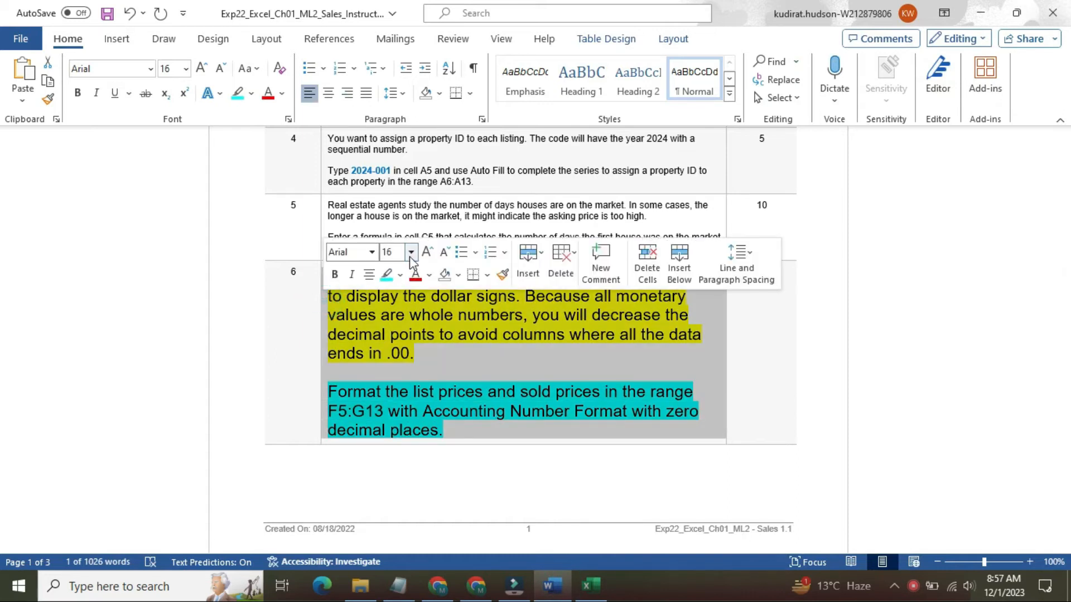
{"action": "left_click", "coordinate": [410, 252]}
{"action": "left_click", "coordinate": [403, 291]}
{"action": "left_click", "coordinate": [400, 275]}
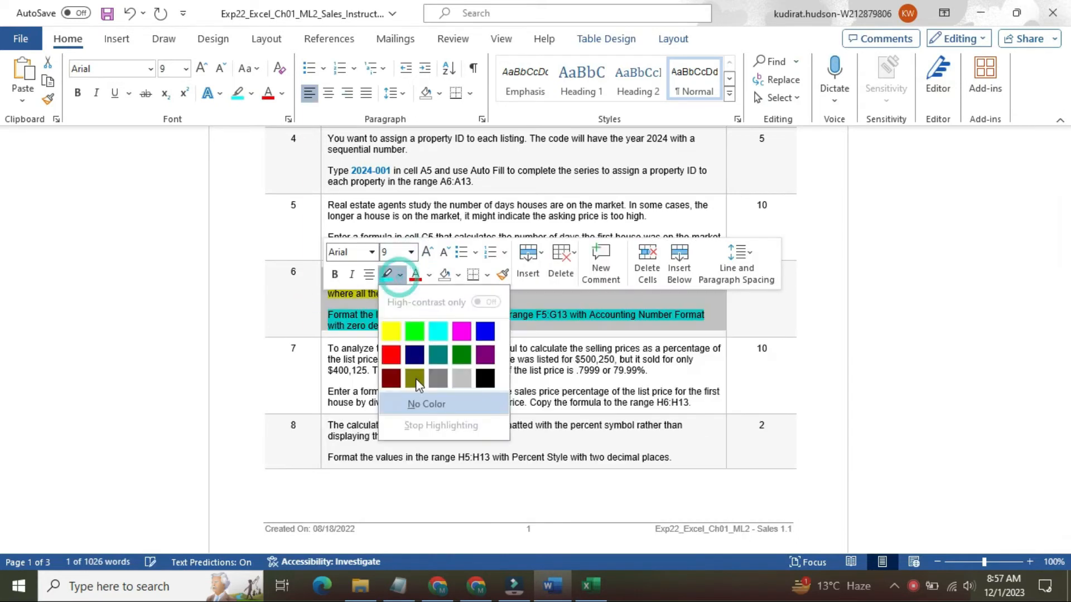
{"action": "left_click", "coordinate": [419, 403]}
Enlarge the step 7 instruction text to size 12 and highlight it yellow.
{"action": "left_click", "coordinate": [324, 354]}
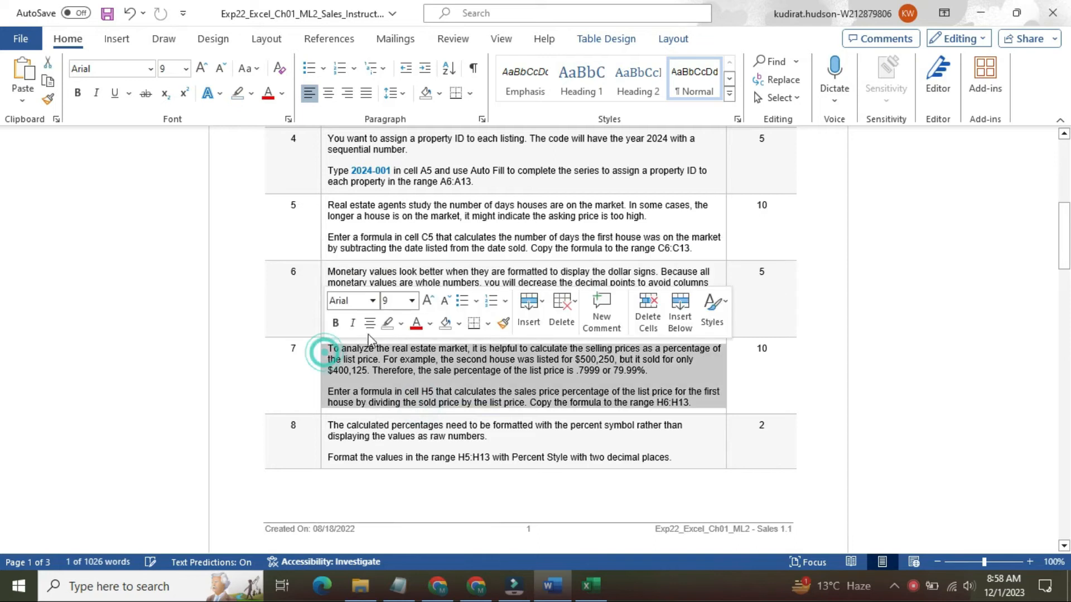
{"action": "left_click", "coordinate": [411, 300]}
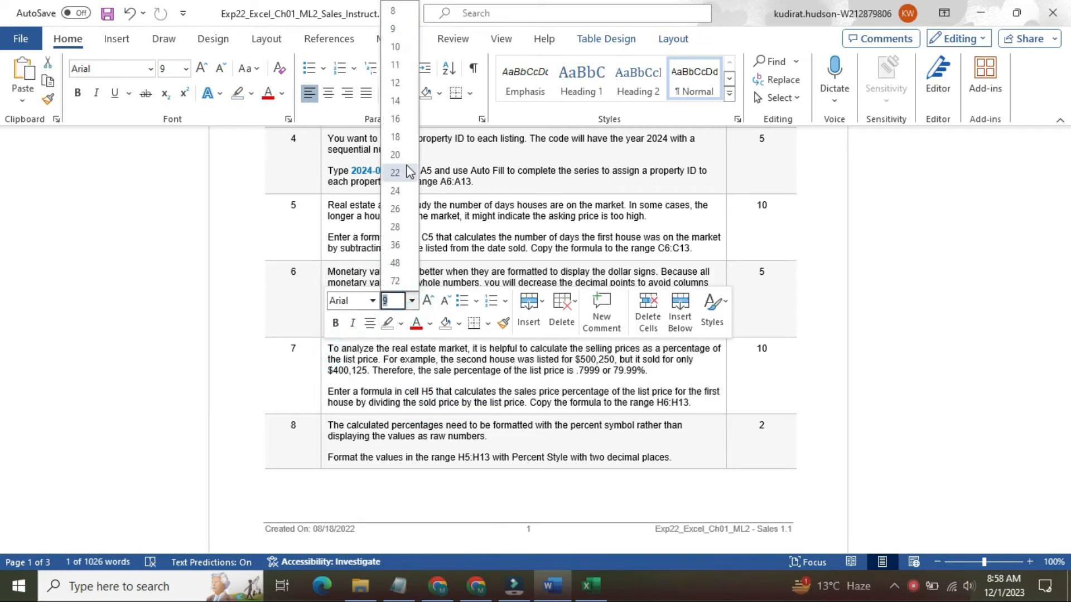
{"action": "left_click", "coordinate": [395, 83]}
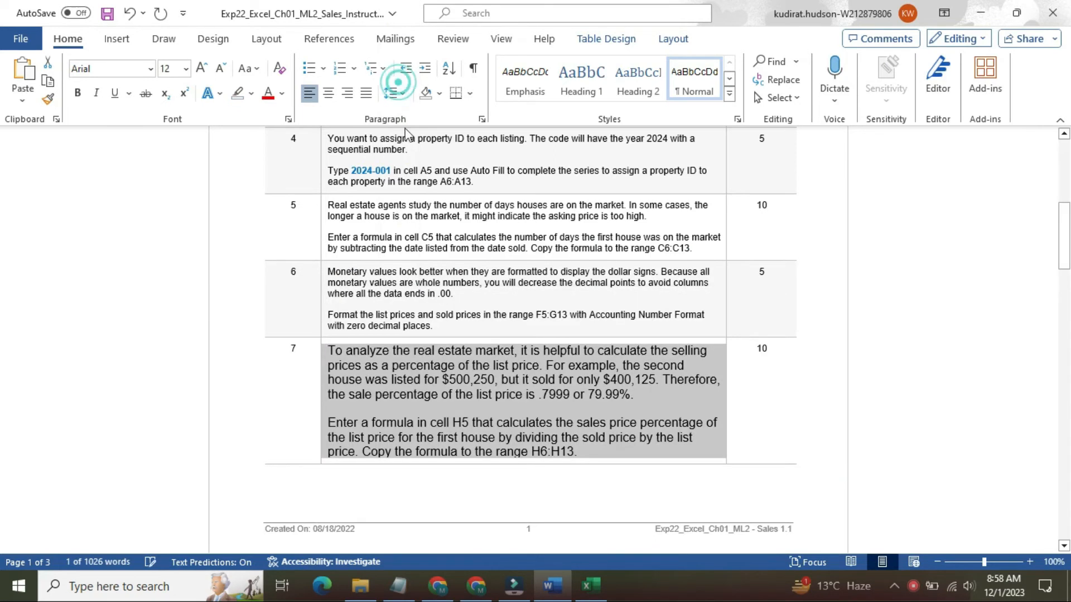
{"action": "left_click", "coordinate": [251, 93]}
{"action": "left_click", "coordinate": [239, 152]}
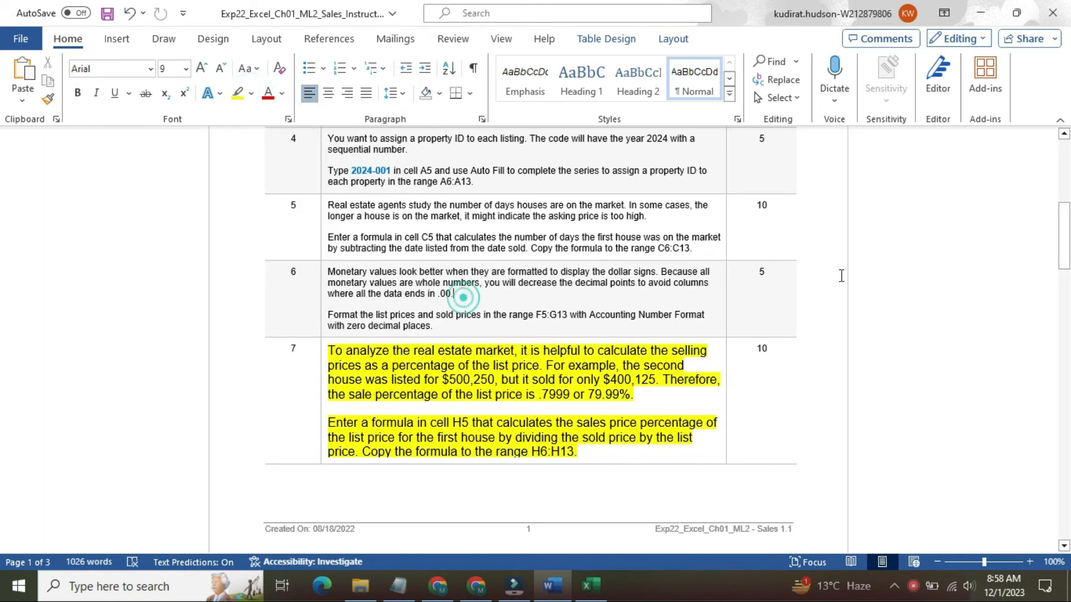
Highlight the step 7 paragraph about entering a sales price percentage formula in H5 in turquoise.
{"action": "left_click_drag", "start_coordinate": [1064, 226], "coordinate": [1067, 257]}
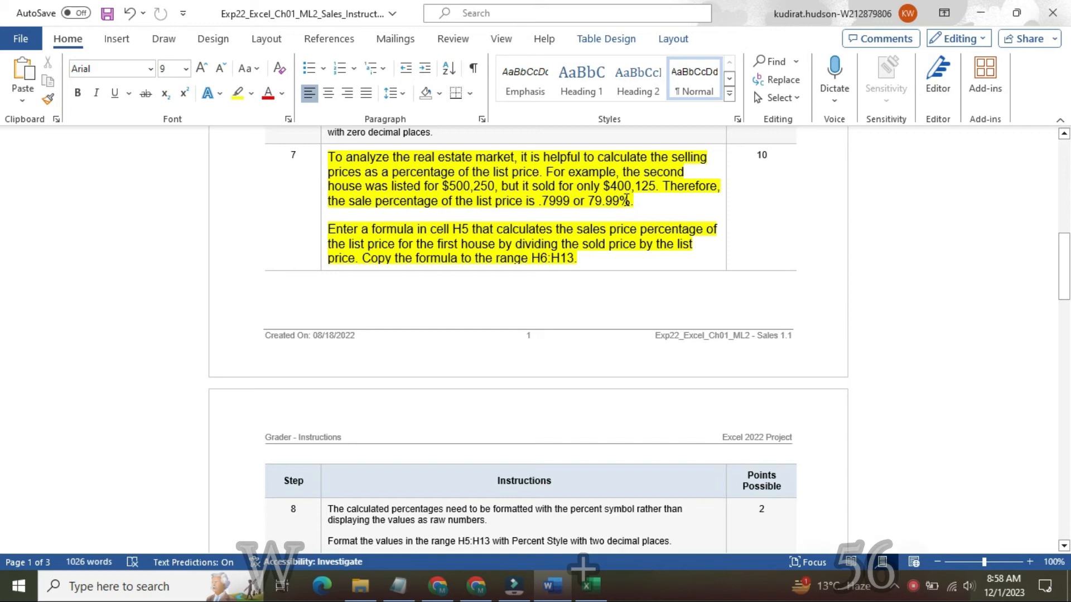
{"action": "triple_click", "coordinate": [331, 230]}
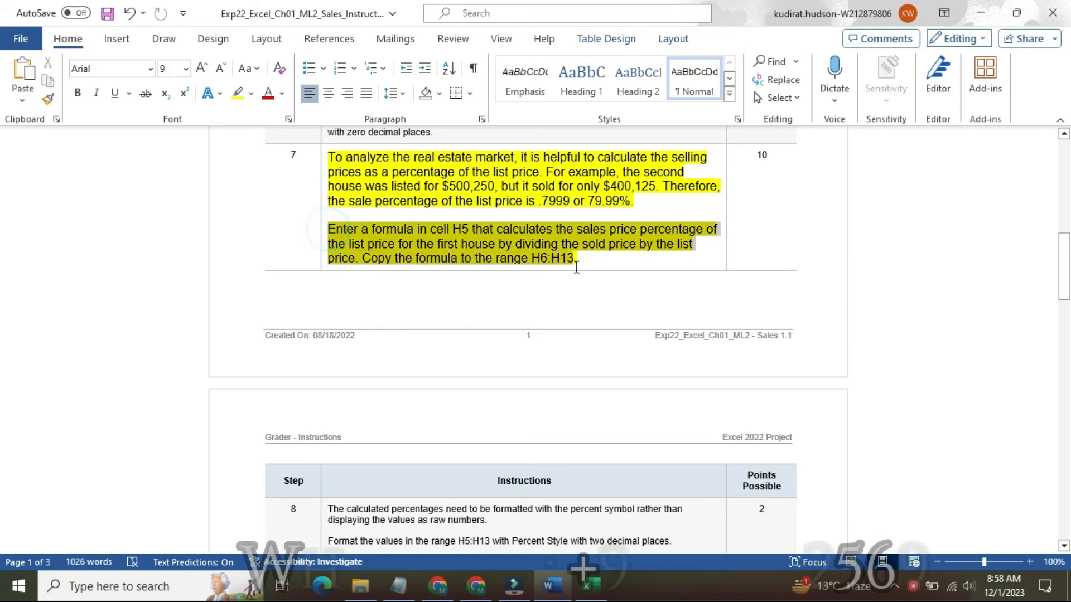
{"action": "left_click", "coordinate": [653, 238]}
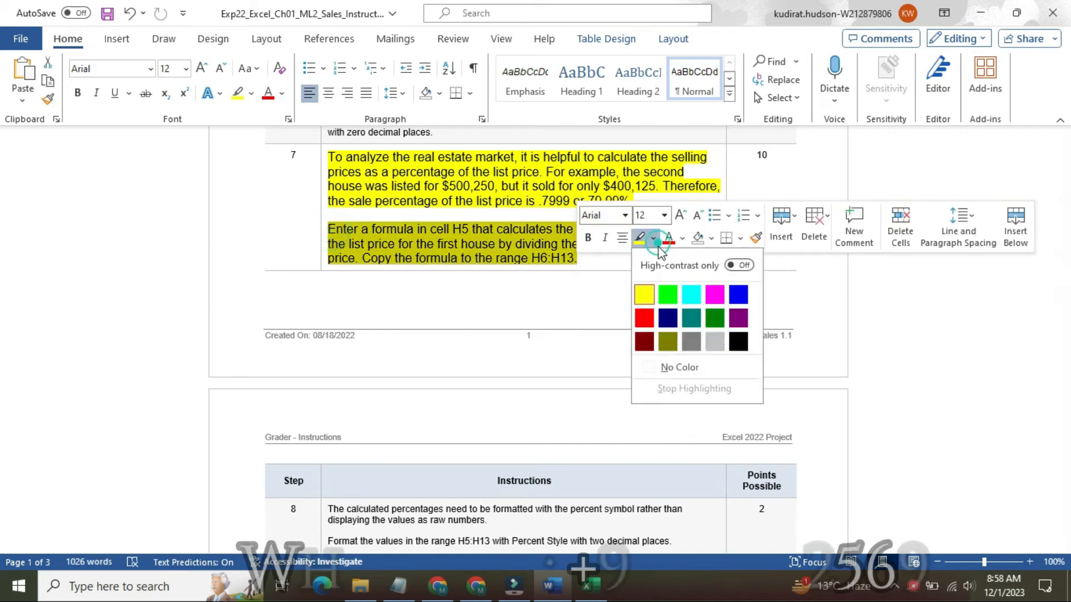
{"action": "left_click", "coordinate": [688, 288]}
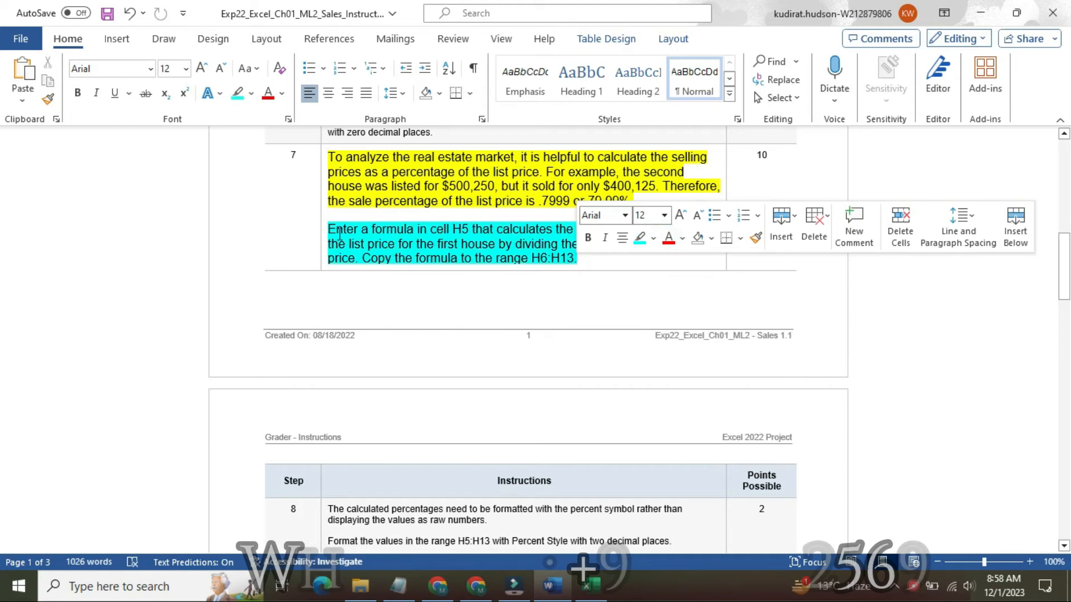
Read the step 7 formula instruction, switch to Excel and inspect the % of List Price formula in cell H5.
{"action": "left_click_drag", "start_coordinate": [334, 231], "coordinate": [599, 254]}
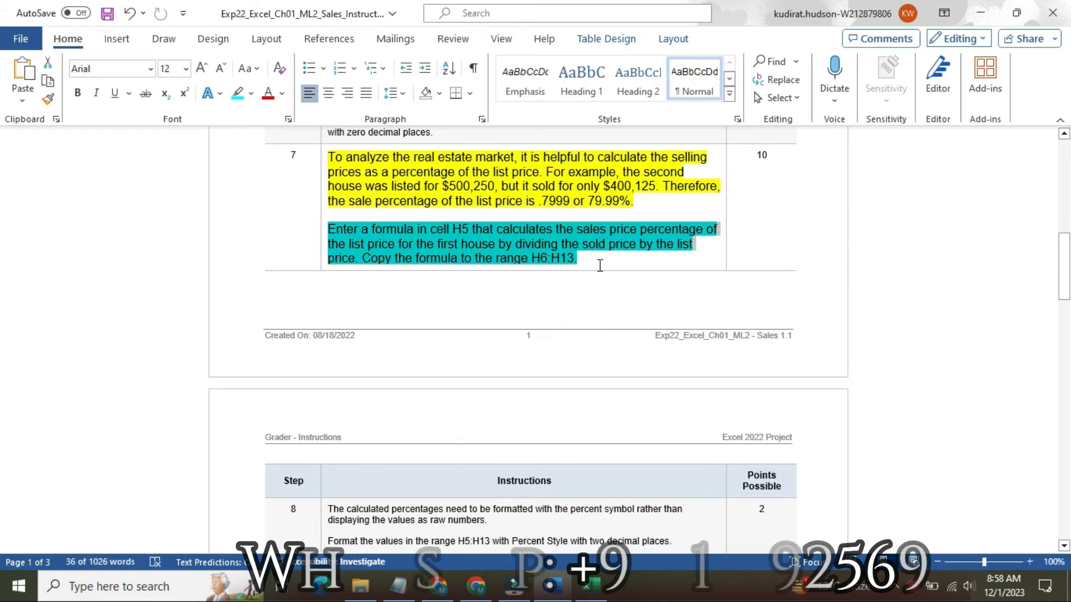
{"action": "left_click", "coordinate": [607, 596]}
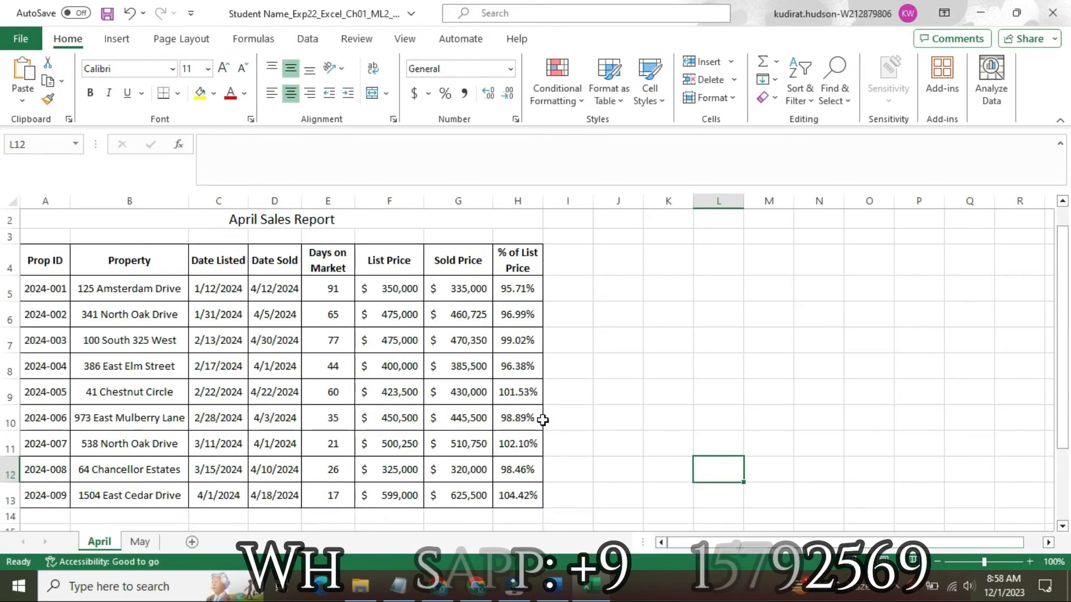
{"action": "left_click", "coordinate": [516, 289]}
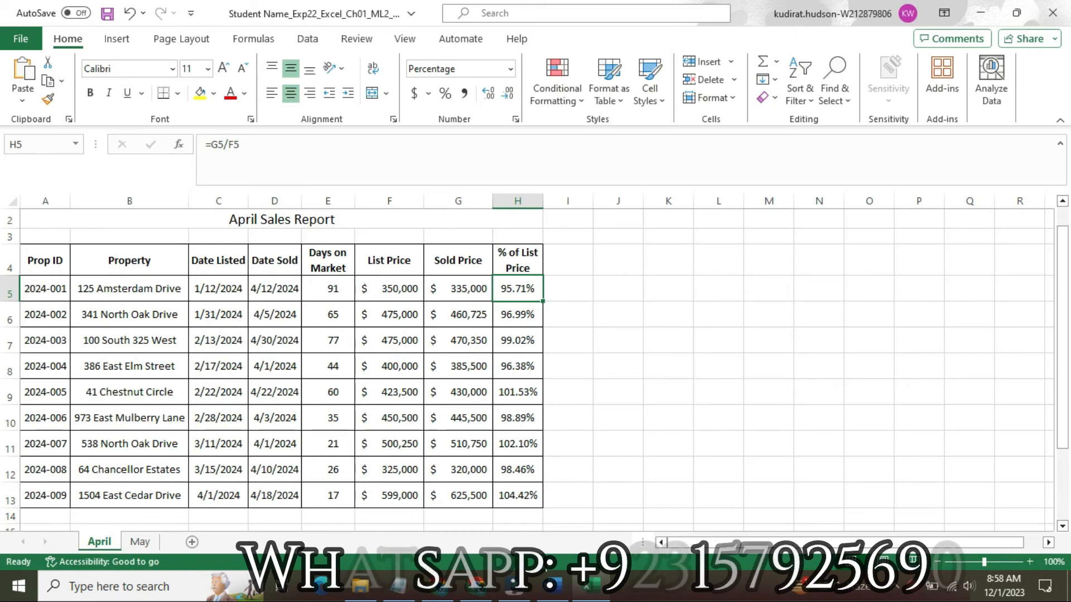
Return to Word, reset the step 7 instruction text to size 9 and remove its highlight colors.
{"action": "mouse_move", "coordinate": [558, 586]}
{"action": "left_click", "coordinate": [549, 507]}
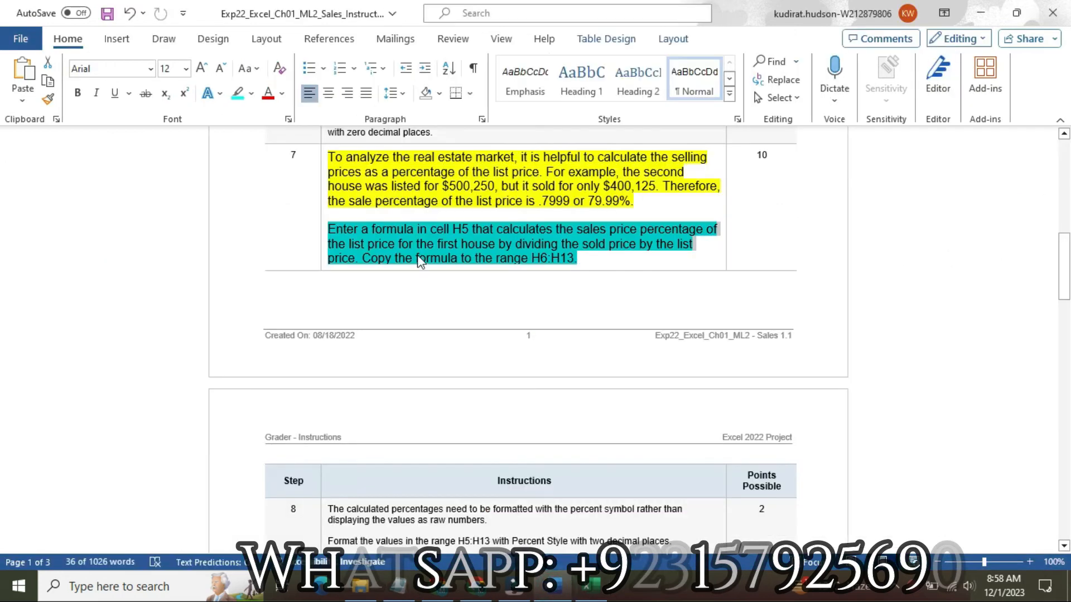
{"action": "left_click", "coordinate": [319, 187]}
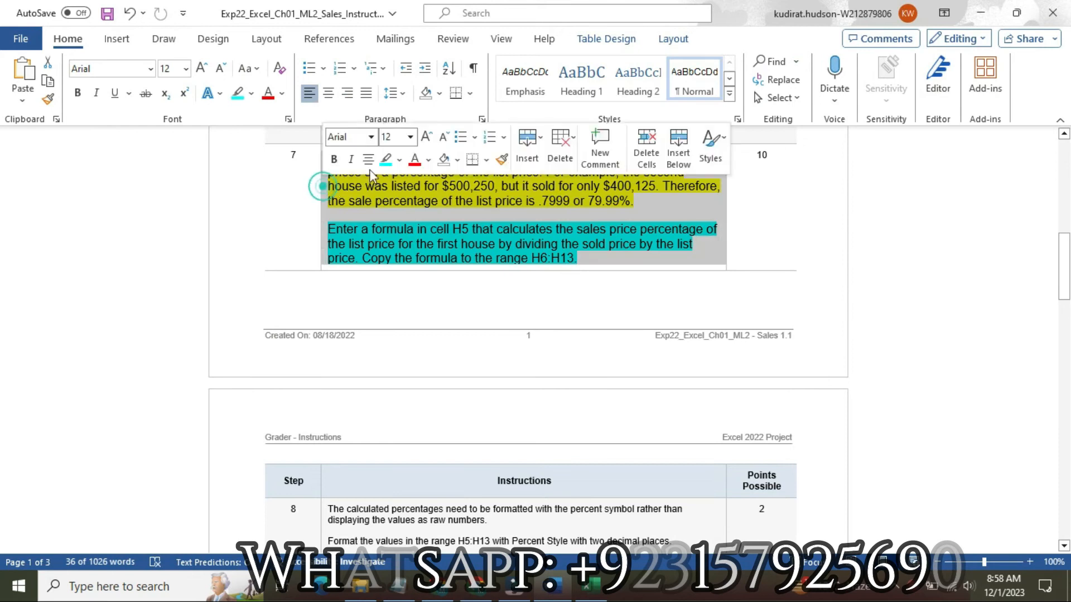
{"action": "left_click", "coordinate": [410, 137]}
{"action": "left_click", "coordinate": [391, 175]}
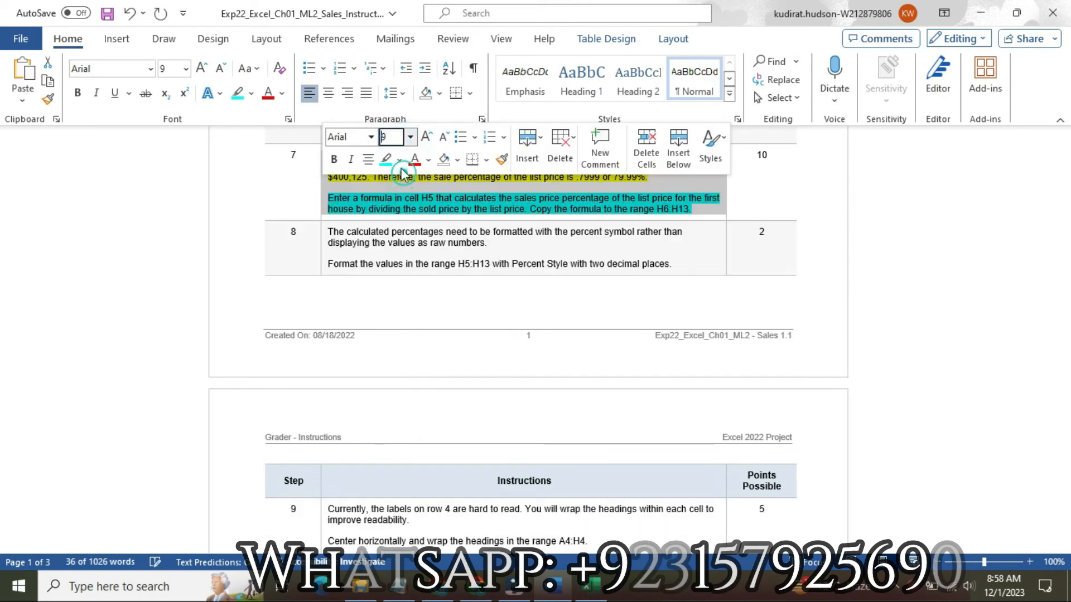
{"action": "left_click", "coordinate": [399, 160]}
{"action": "left_click", "coordinate": [414, 287]}
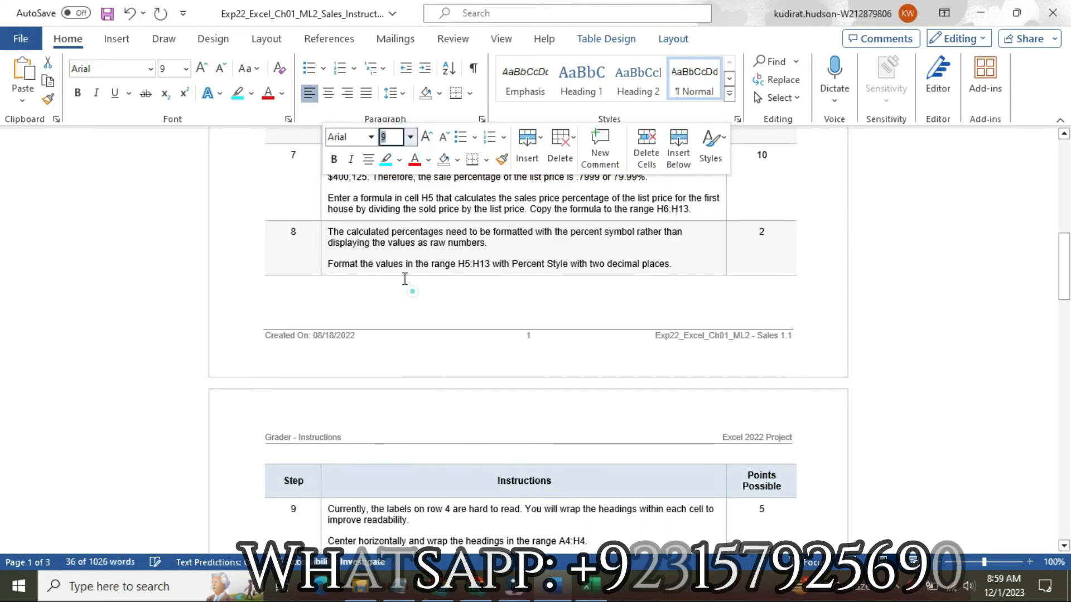
Enlarge the step 8 instruction text to size 16 and highlight it yellow.
{"action": "left_click", "coordinate": [320, 240]}
{"action": "left_click", "coordinate": [412, 188]}
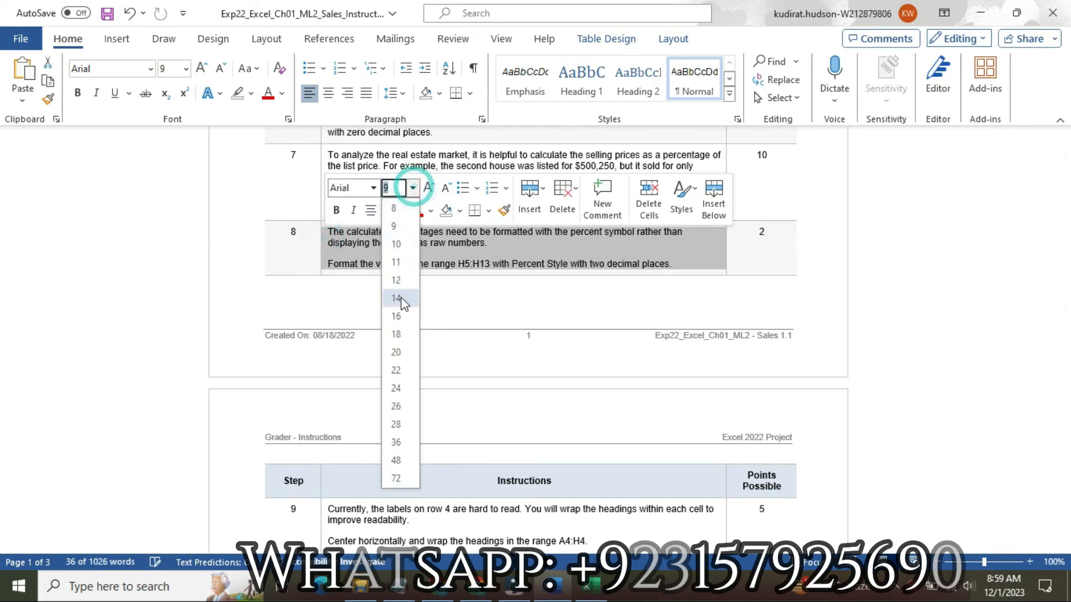
{"action": "left_click", "coordinate": [399, 318]}
{"action": "left_click", "coordinate": [401, 211]}
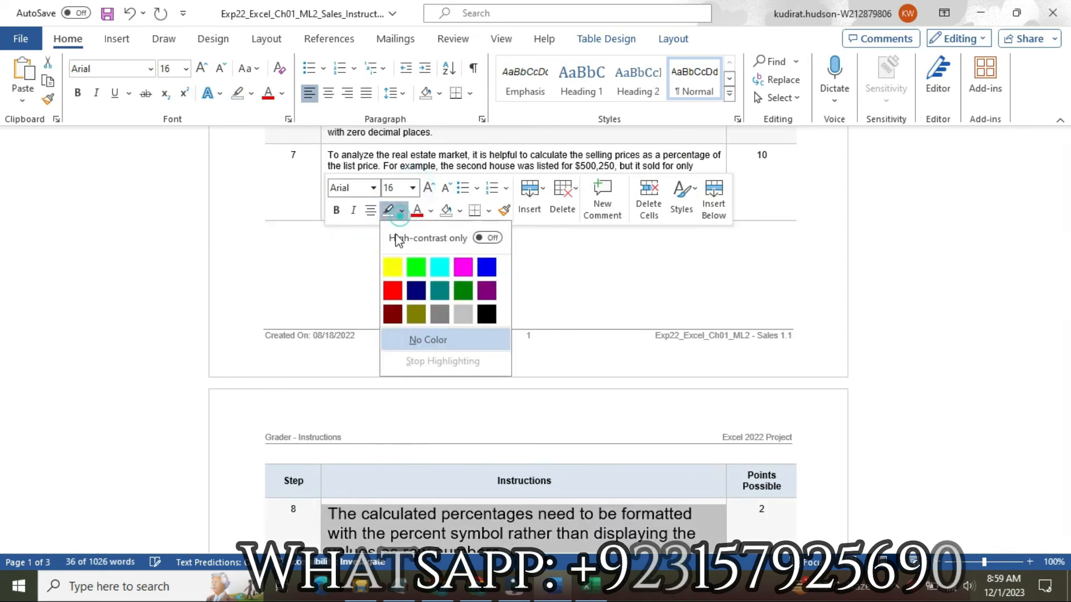
{"action": "left_click", "coordinate": [392, 267]}
{"action": "left_click", "coordinate": [471, 273]}
Highlight the step 8 paragraph about formatting H5:H13 with Percent Style in turquoise.
{"action": "left_click_drag", "start_coordinate": [1064, 276], "coordinate": [2, 339]}
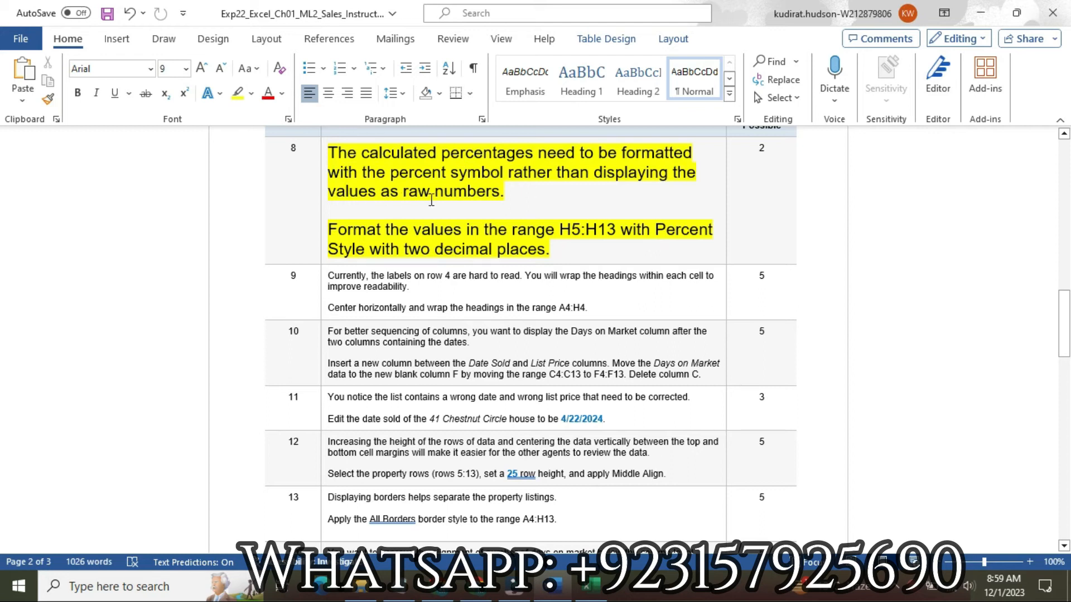
{"action": "left_click_drag", "start_coordinate": [329, 233], "coordinate": [551, 250]}
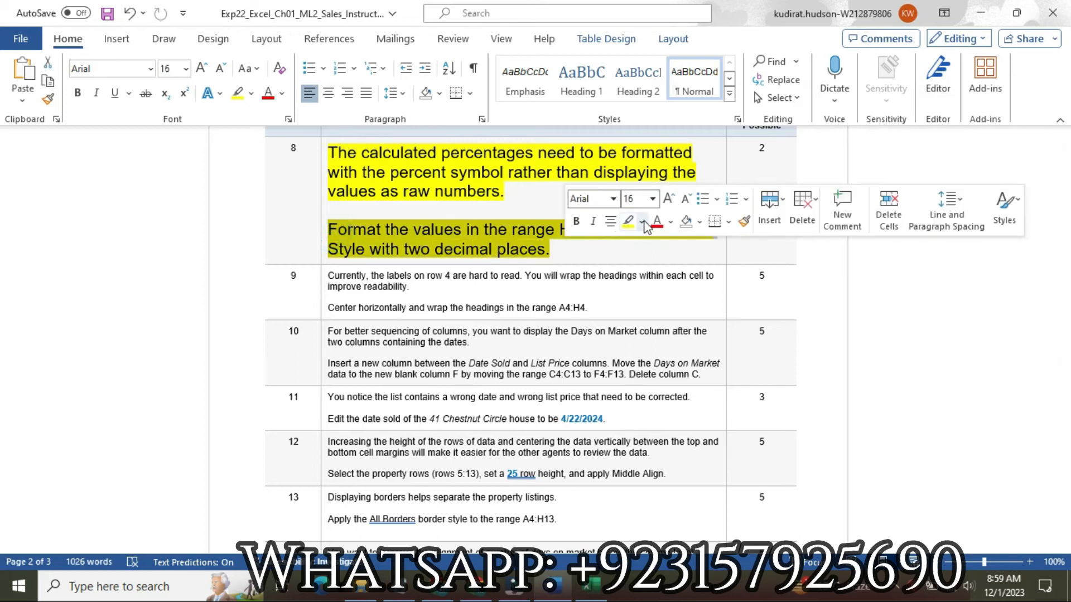
{"action": "left_click", "coordinate": [643, 223]}
{"action": "left_click", "coordinate": [674, 277]}
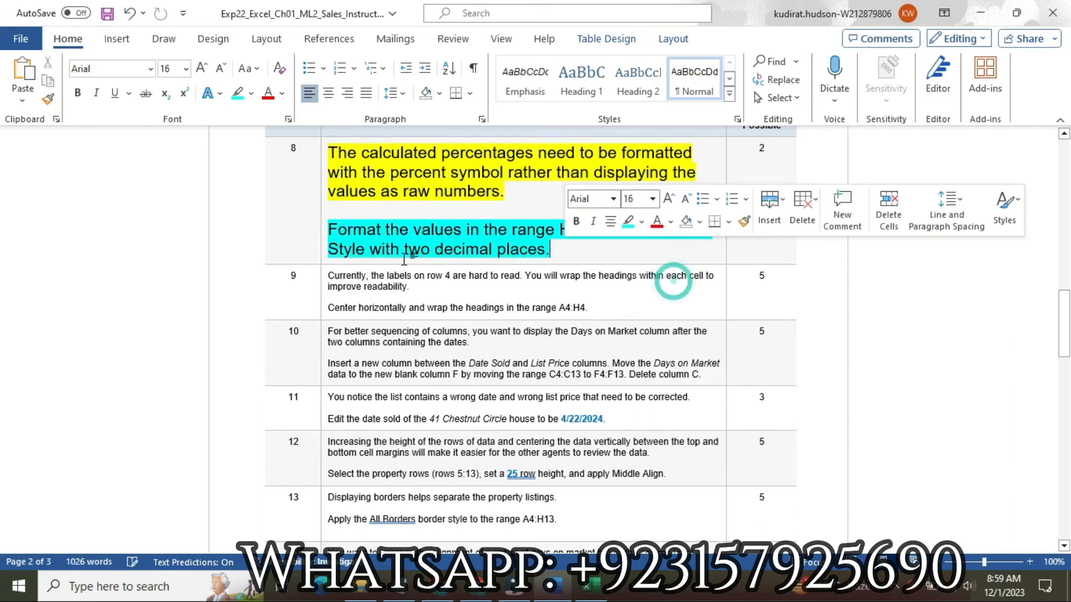
{"action": "left_click", "coordinate": [349, 228]}
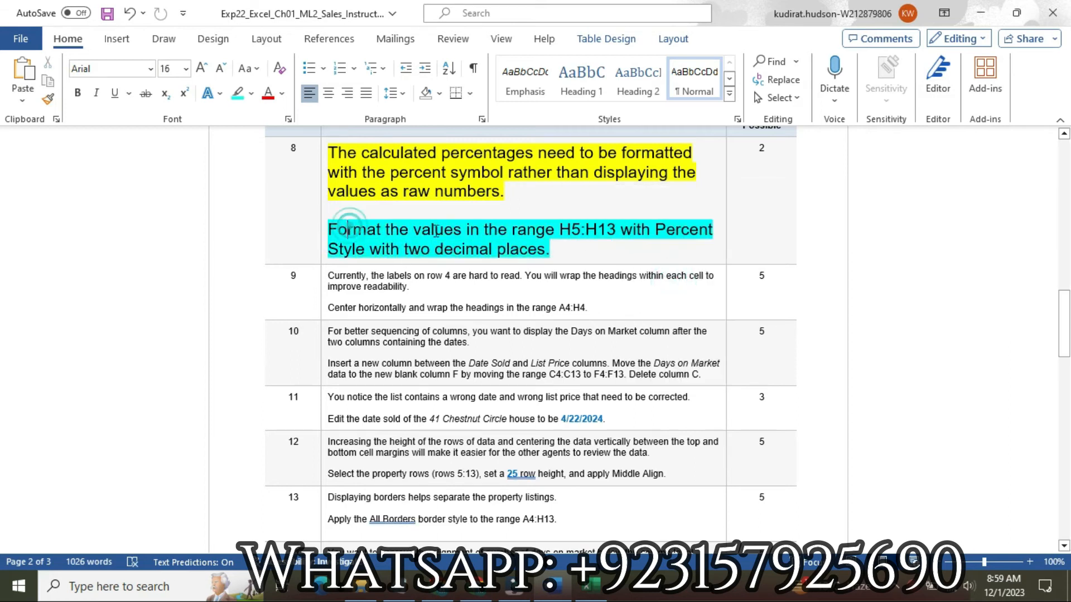
Switch to Excel and format the % of List Price values in H5:H13 as Percentage with 2 decimal places.
{"action": "double_click", "coordinate": [577, 230]}
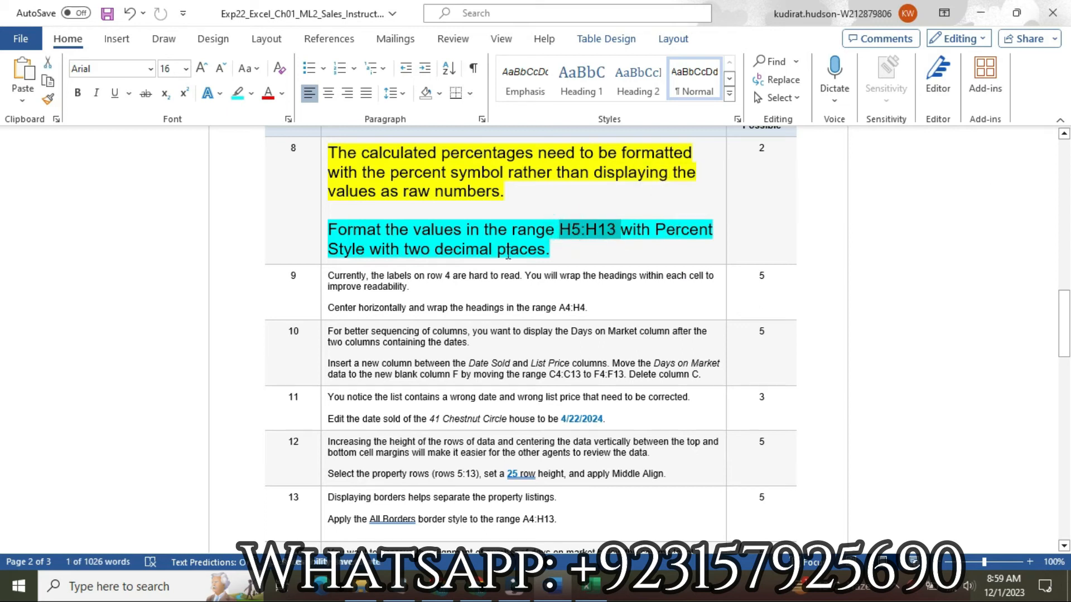
{"action": "mouse_move", "coordinate": [587, 585]}
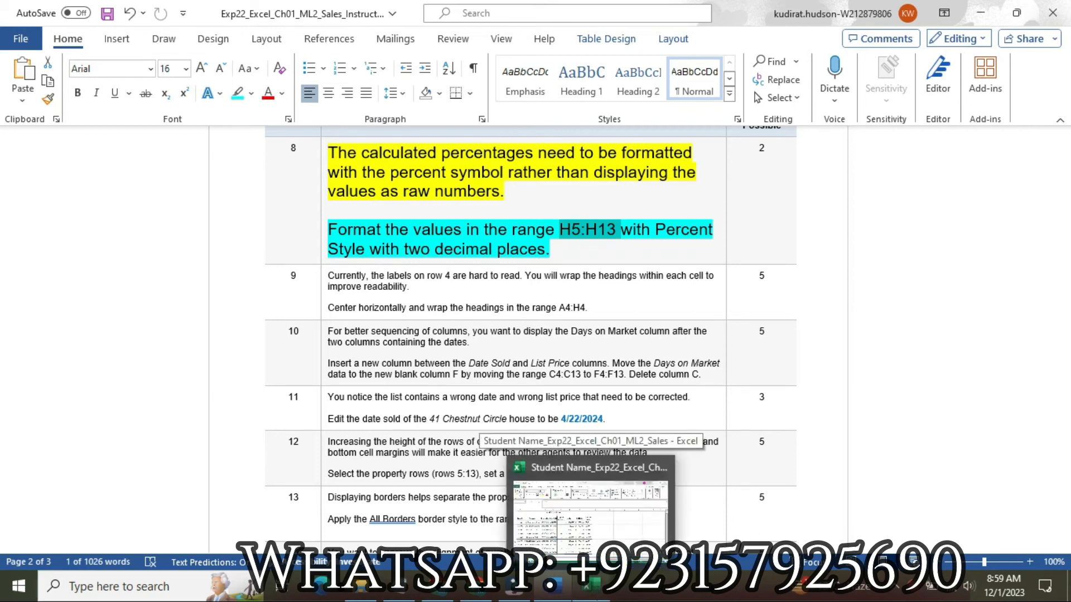
{"action": "left_click", "coordinate": [590, 519]}
{"action": "left_click_drag", "start_coordinate": [512, 294], "coordinate": [530, 494]}
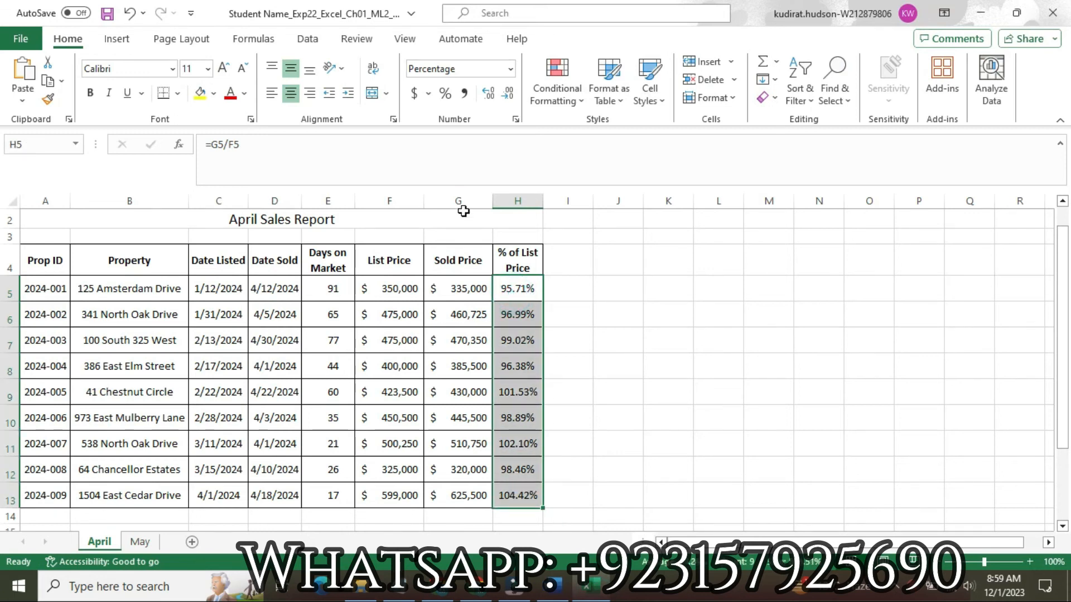
{"action": "left_click", "coordinate": [516, 118]}
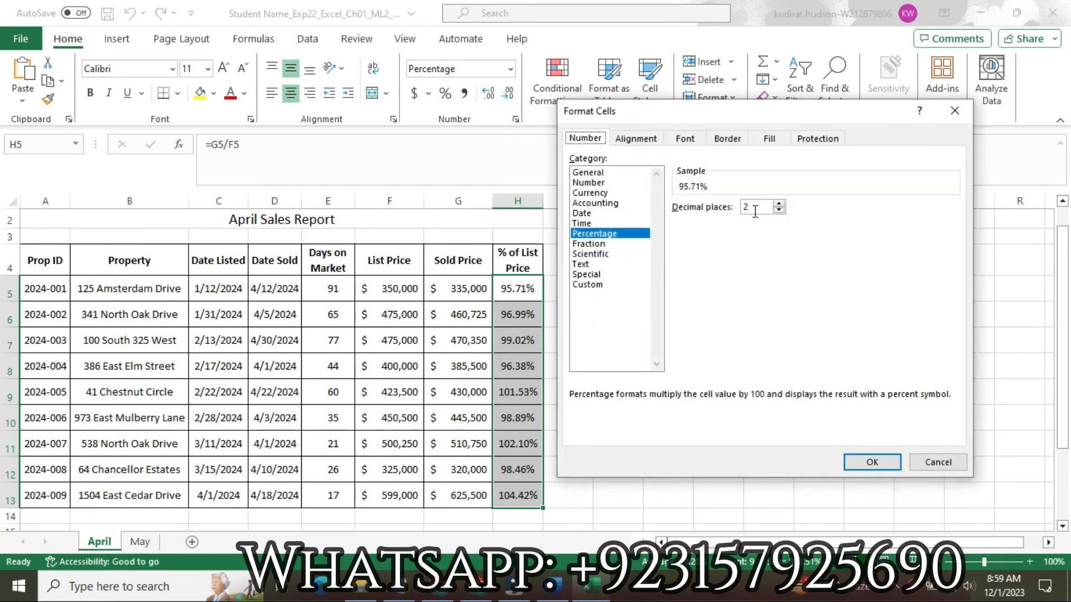
{"action": "left_click", "coordinate": [869, 463]}
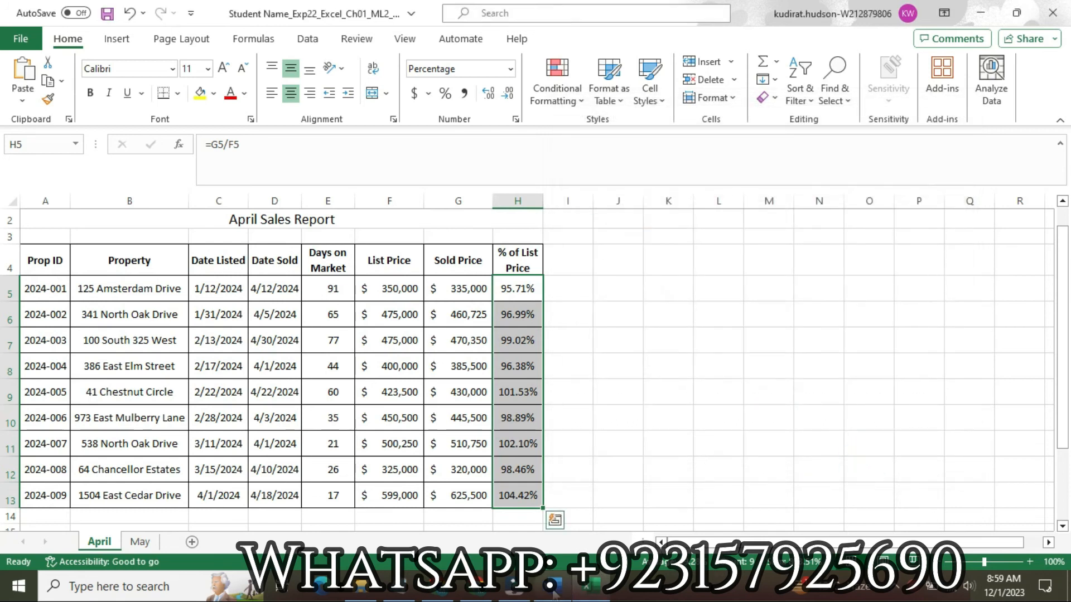
Return to Word, reset the step 8 instruction text to size 9 and remove its highlight colors.
{"action": "left_click", "coordinate": [552, 587]}
{"action": "left_click", "coordinate": [324, 198]}
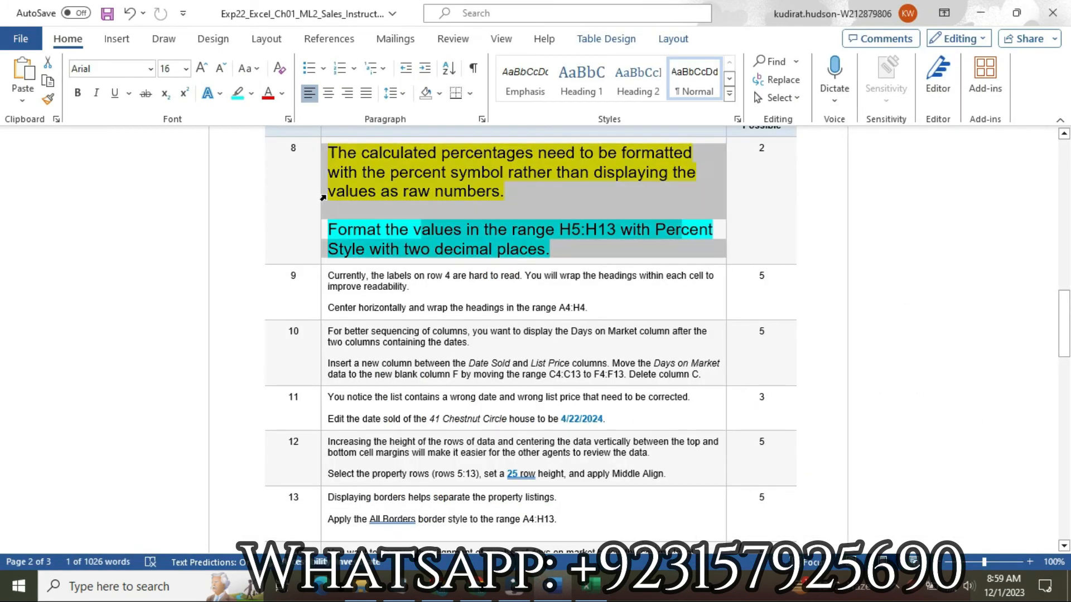
{"action": "left_click", "coordinate": [413, 146]}
{"action": "left_click", "coordinate": [407, 187]}
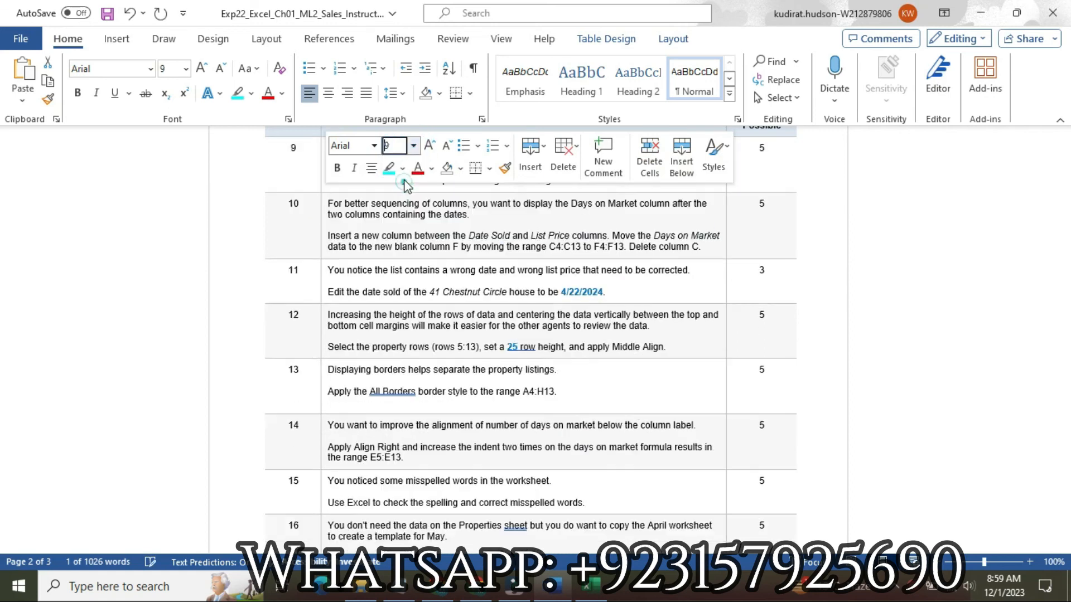
{"action": "left_click", "coordinate": [402, 168]}
{"action": "left_click", "coordinate": [420, 297]}
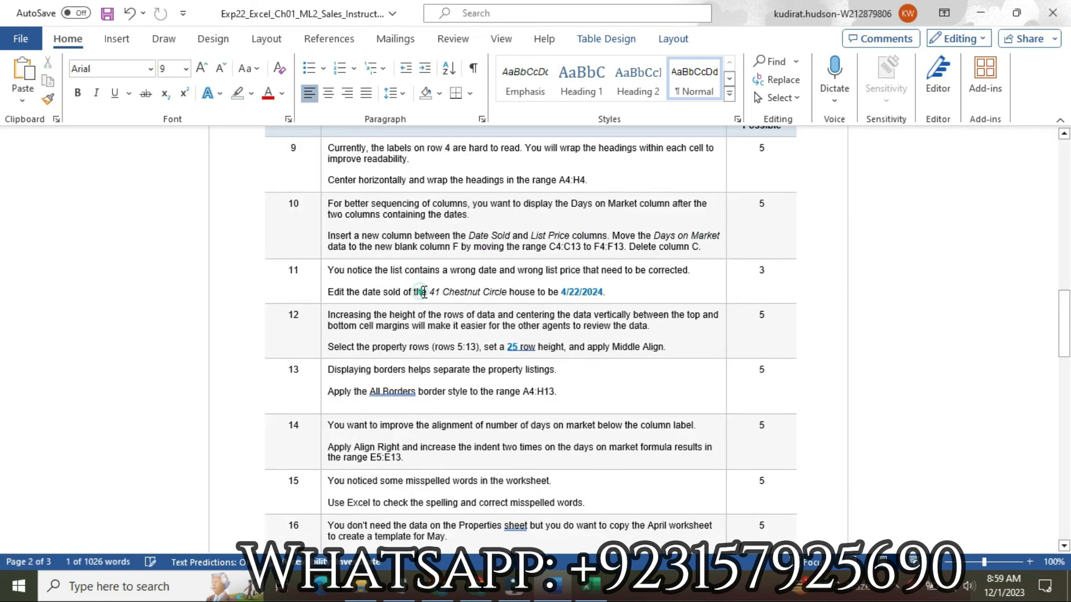
Enlarge the step 9 instruction text to size 16 and highlight it yellow.
{"action": "left_click", "coordinate": [321, 178]}
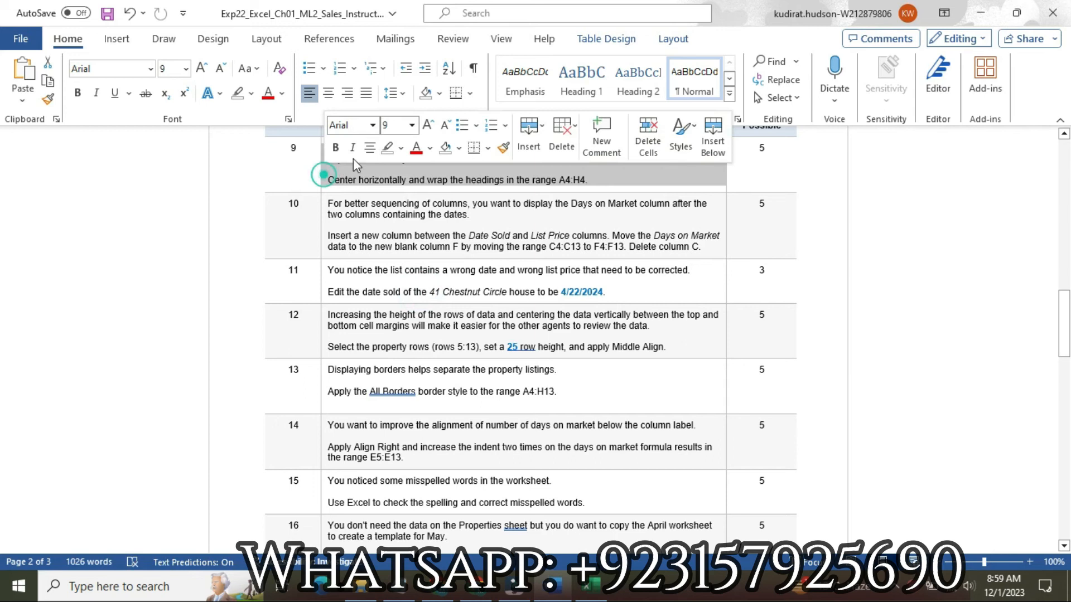
{"action": "left_click", "coordinate": [411, 125]}
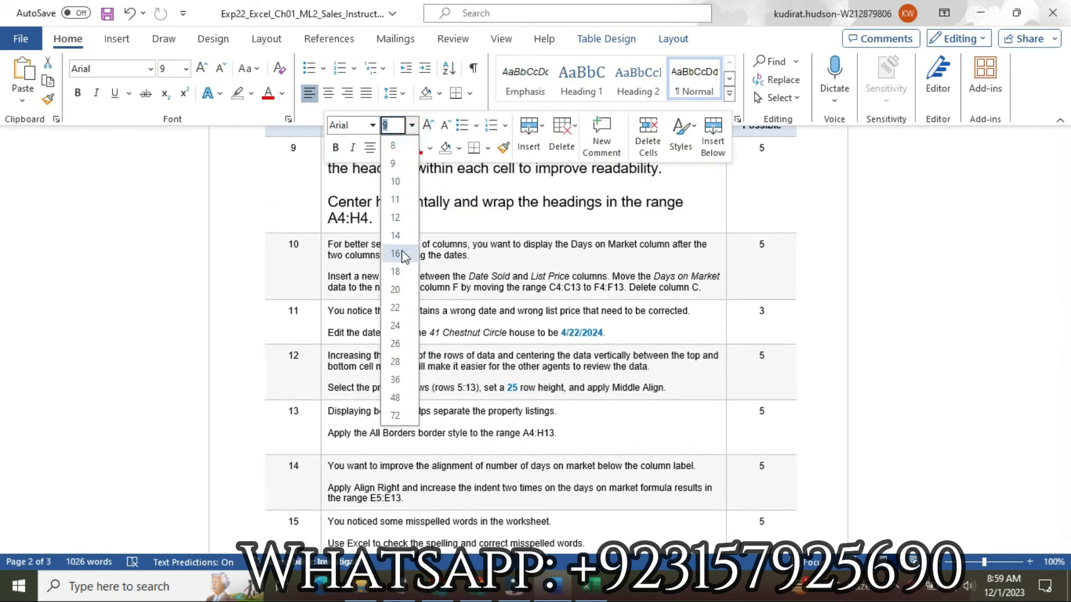
{"action": "left_click", "coordinate": [401, 252]}
{"action": "left_click", "coordinate": [401, 149]}
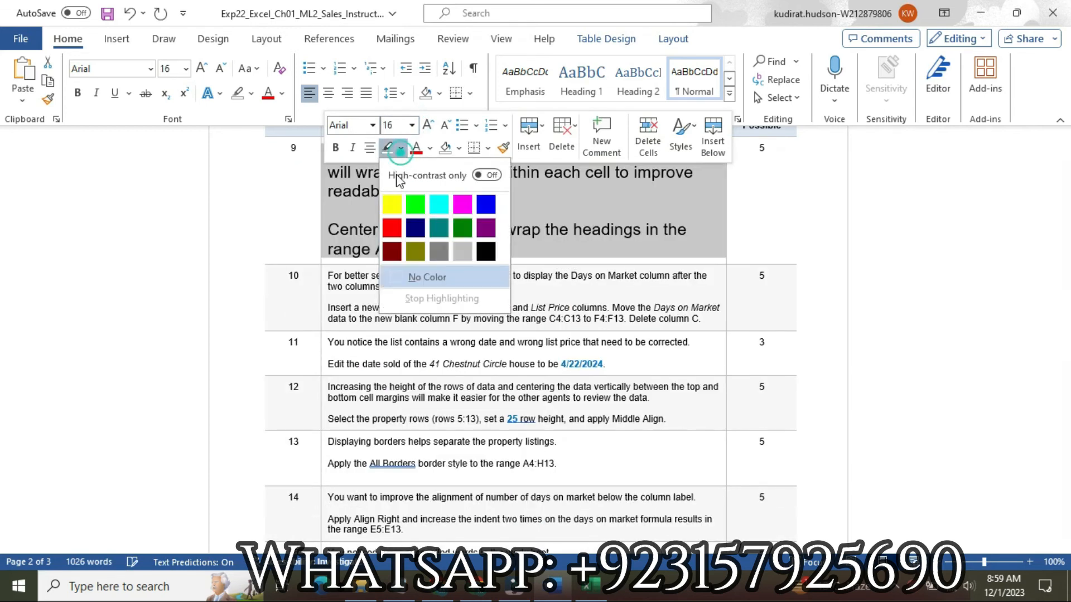
{"action": "left_click", "coordinate": [392, 205]}
Highlight the step 9 paragraph about centering and wrapping the headings in A4:H4 in turquoise.
{"action": "left_click", "coordinate": [369, 154]}
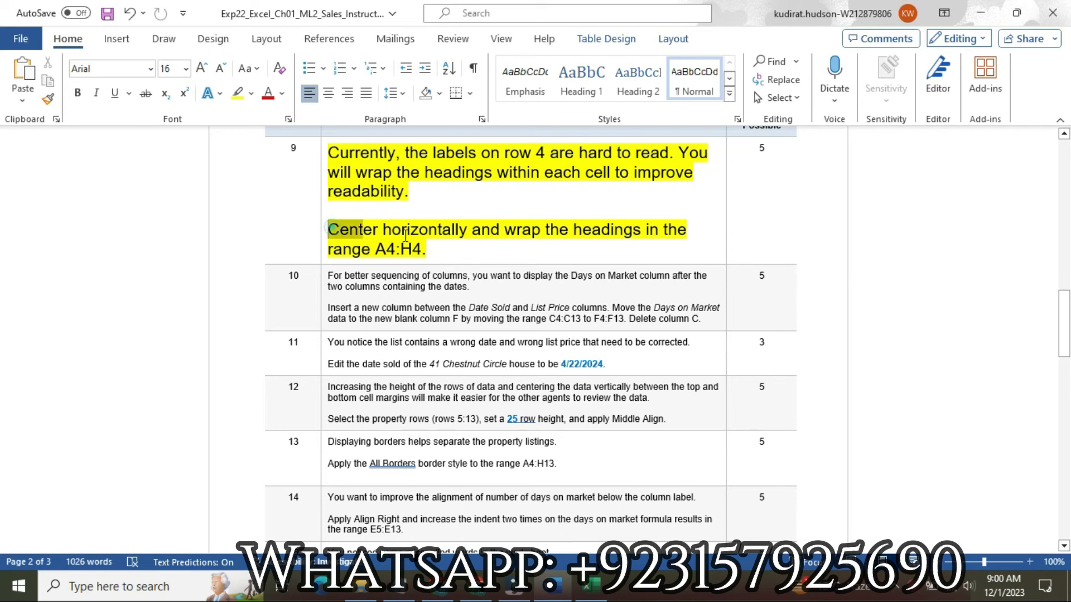
{"action": "triple_click", "coordinate": [333, 229]}
{"action": "left_click", "coordinate": [524, 218]}
{"action": "left_click", "coordinate": [550, 271]}
{"action": "left_click", "coordinate": [347, 231]}
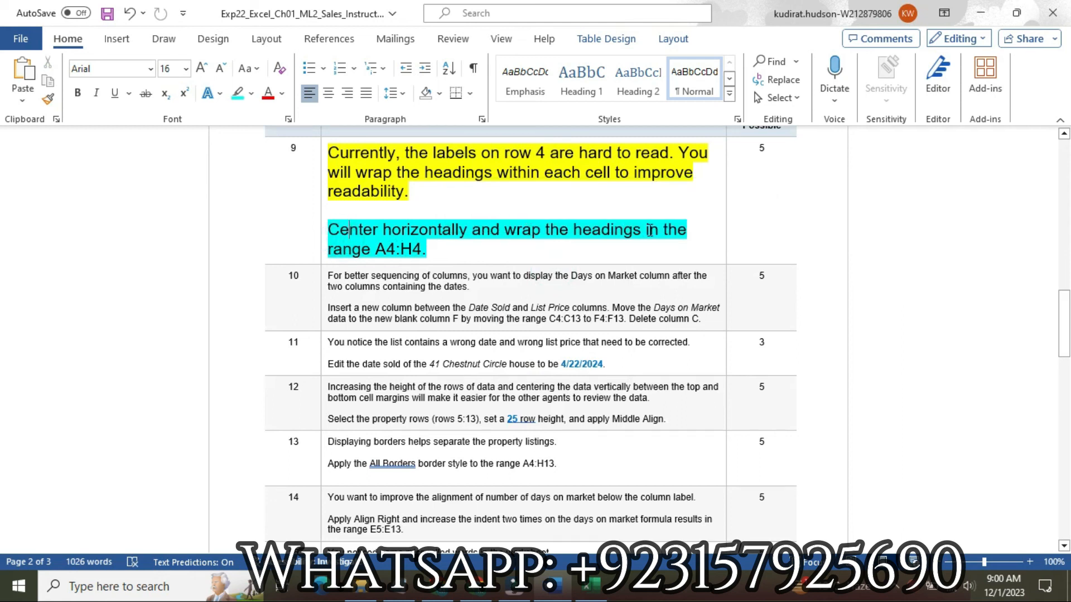
Copy the range reference A4:H4 from the step 9 instruction and use it to select the heading cells in Excel.
{"action": "left_click_drag", "start_coordinate": [379, 256], "coordinate": [413, 258]}
{"action": "key", "text": "ctrl+c"}
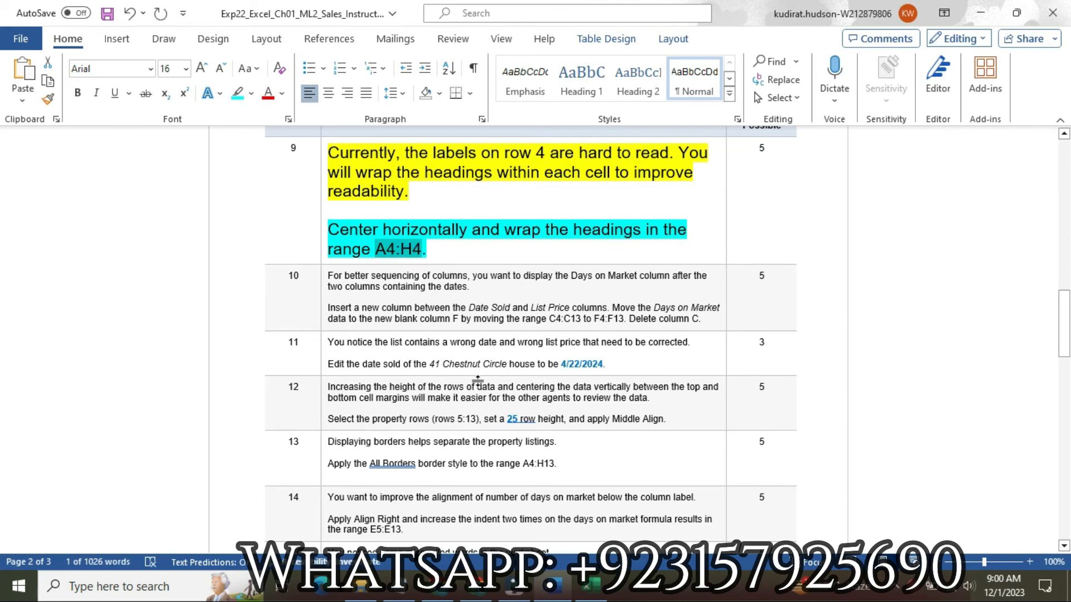
{"action": "left_click", "coordinate": [586, 586]}
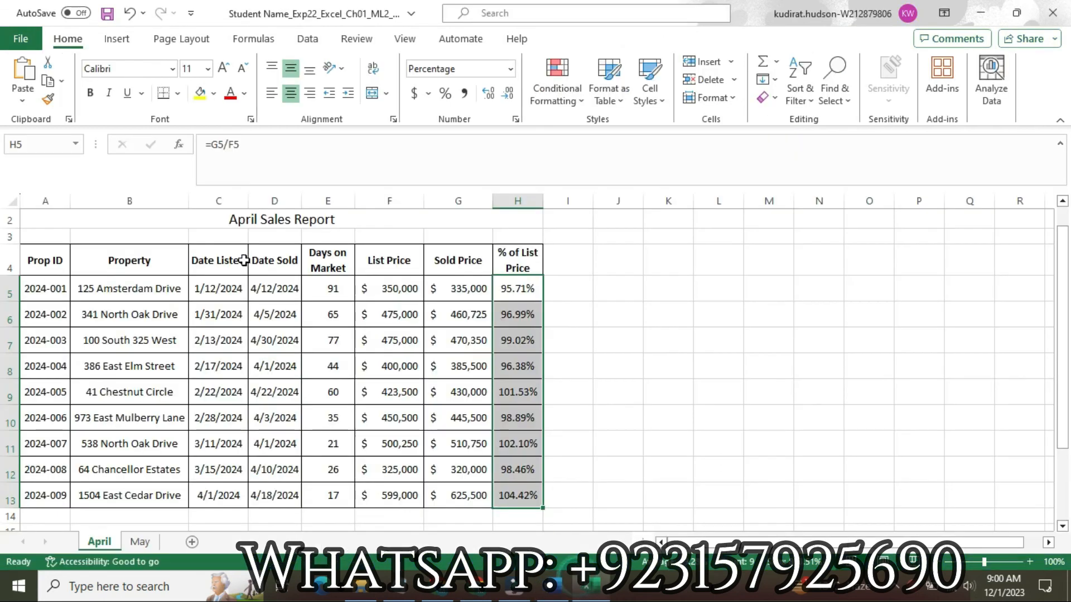
{"action": "left_click", "coordinate": [60, 144]}
{"action": "key", "text": "ctrl+v"}
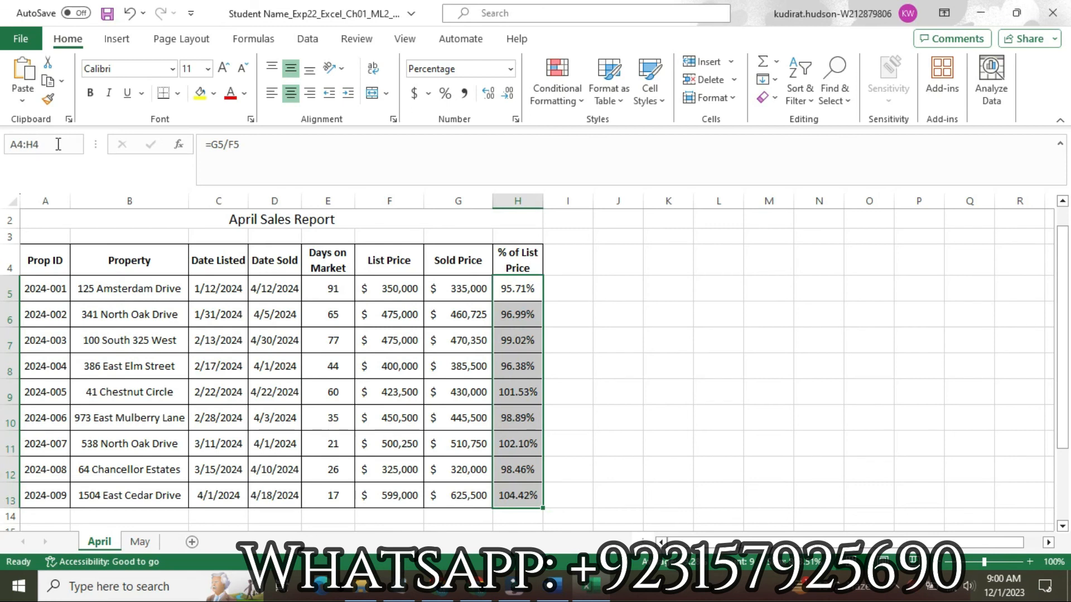
{"action": "key", "text": "Return"}
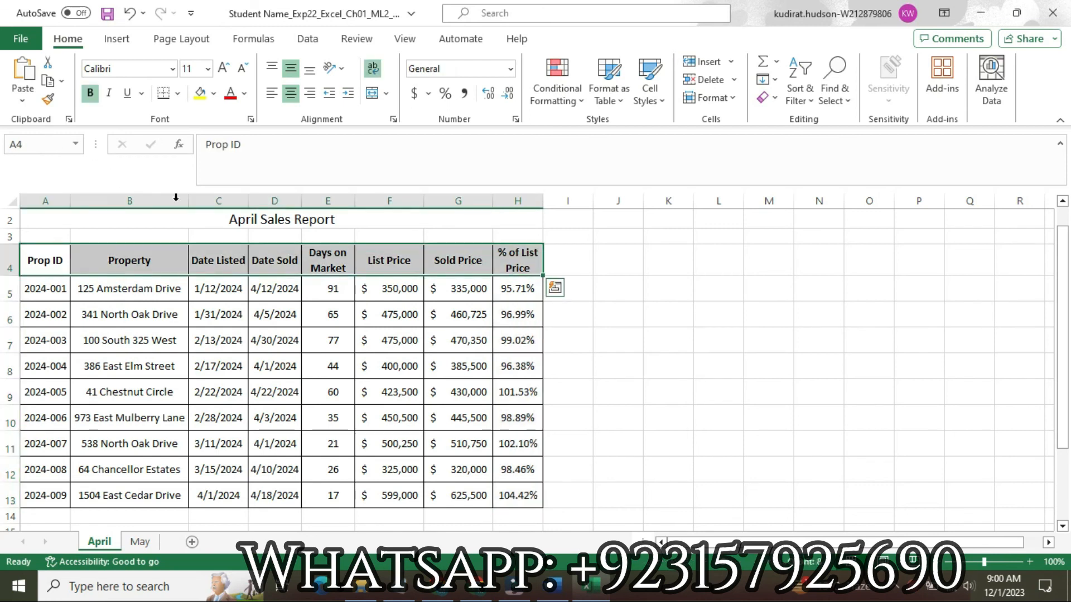
Reread the step 9 centering and wrapping instruction in Word, then check the Center and Wrap Text settings of the headings in Excel.
{"action": "left_click", "coordinate": [540, 580]}
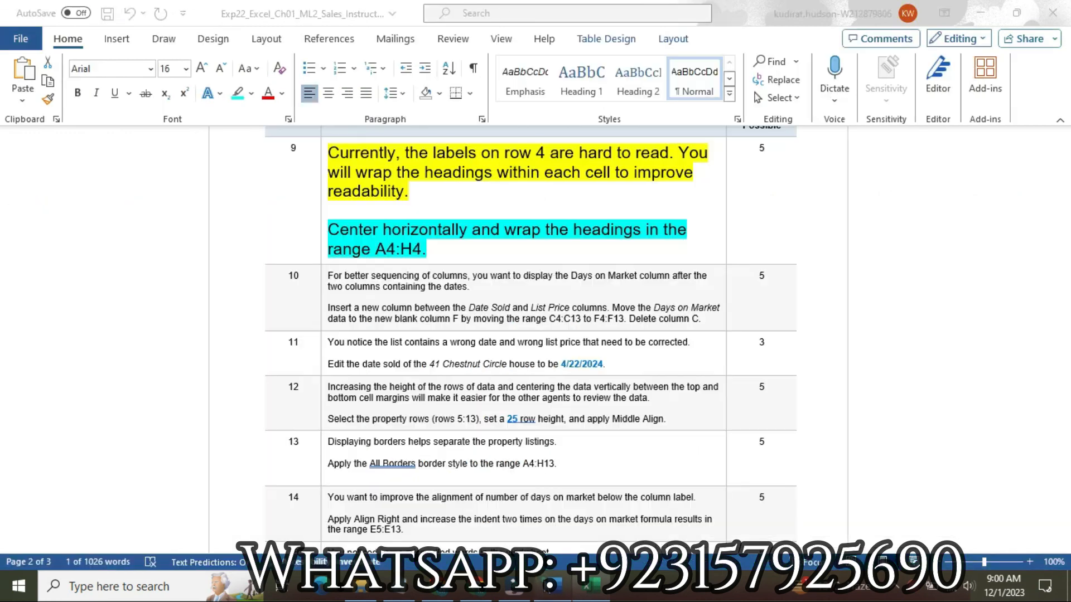
{"action": "left_click_drag", "start_coordinate": [336, 229], "coordinate": [595, 234]}
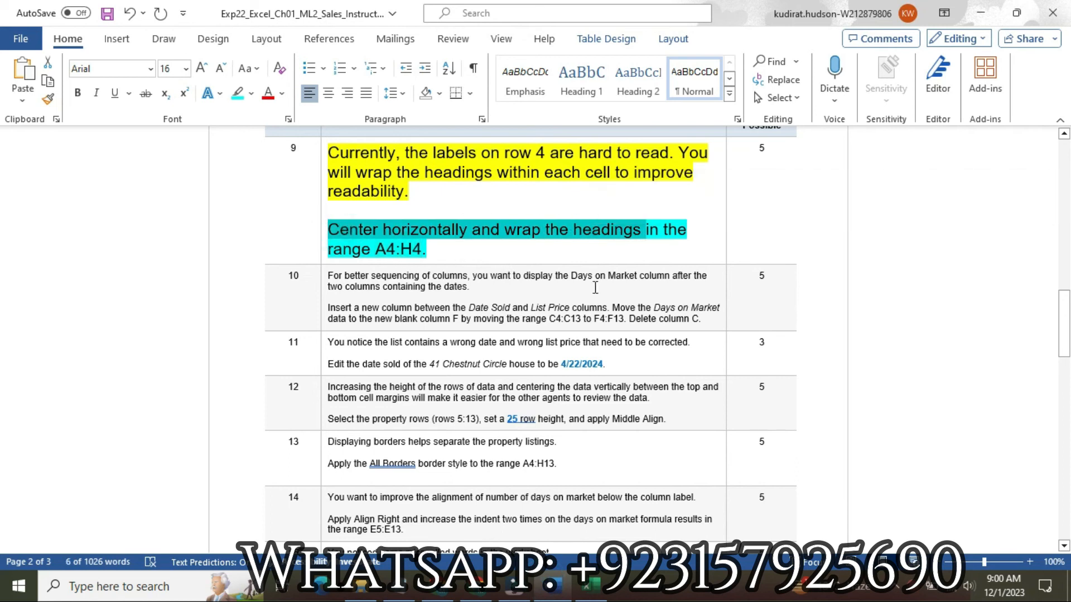
{"action": "left_click", "coordinate": [587, 586]}
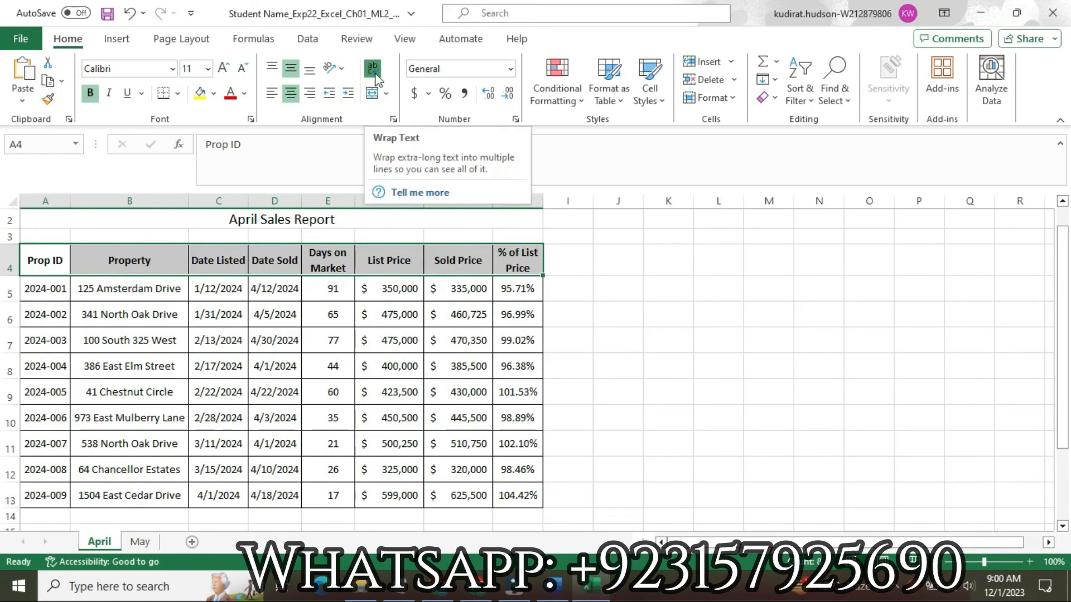
{"action": "left_click", "coordinate": [589, 347]}
{"action": "left_click", "coordinate": [620, 349]}
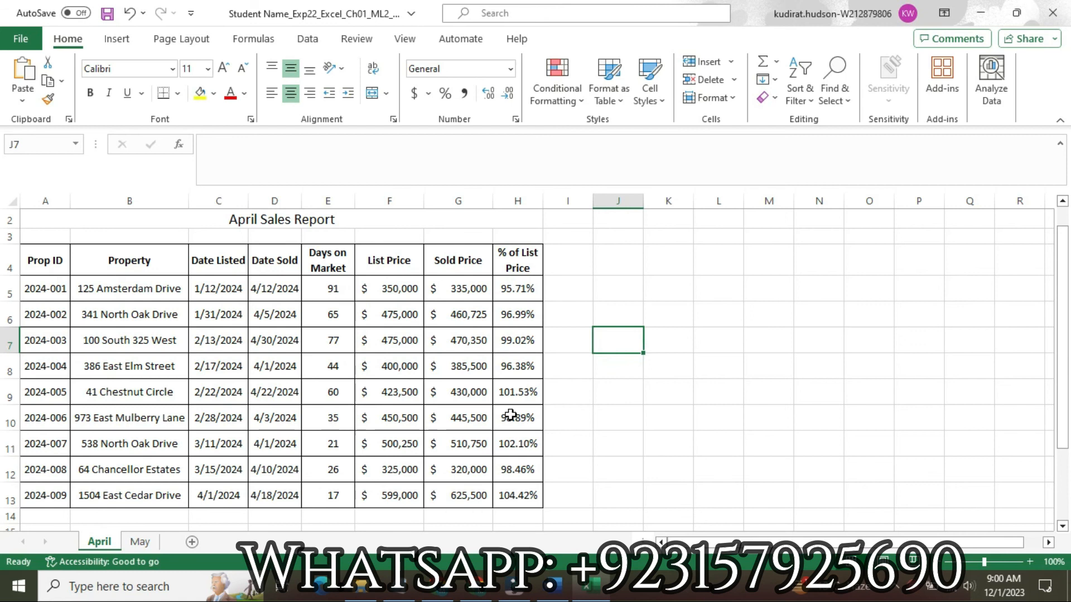
{"action": "type", "text": "Th"}
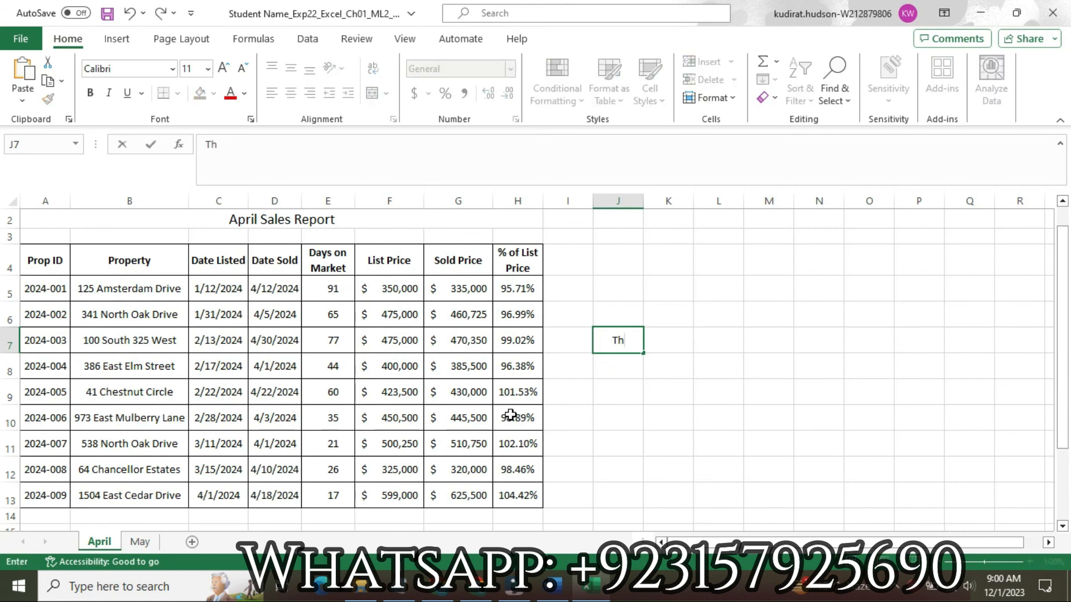
{"action": "type", "text": "is is thes"}
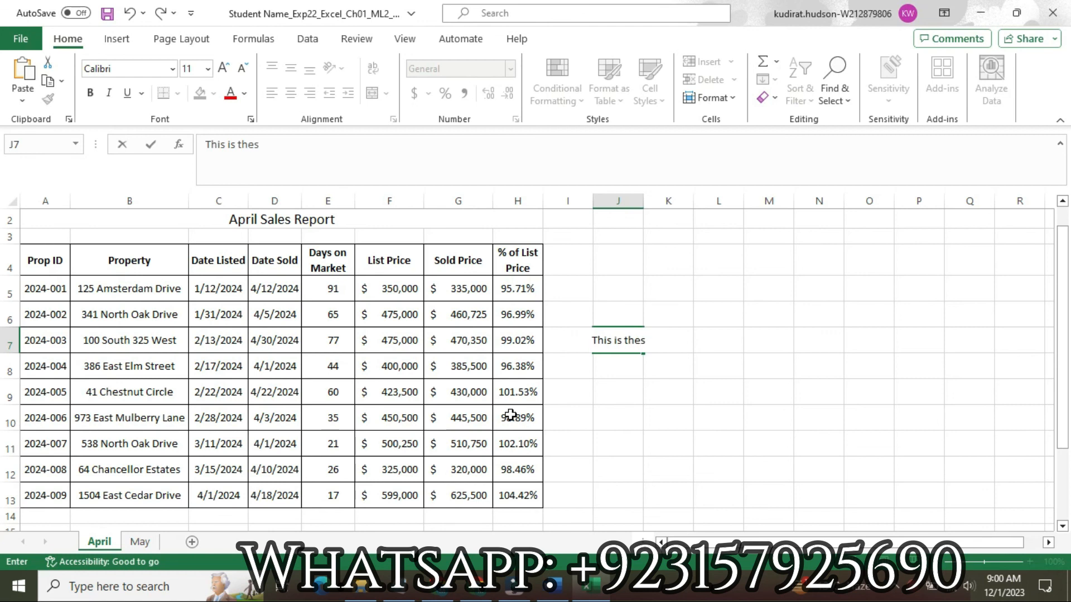
{"action": "key", "text": "BackSpace"}
{"action": "type", "text": "s"}
{"action": "key", "text": "BackSpace"}
{"action": "type", "text": "Solution"}
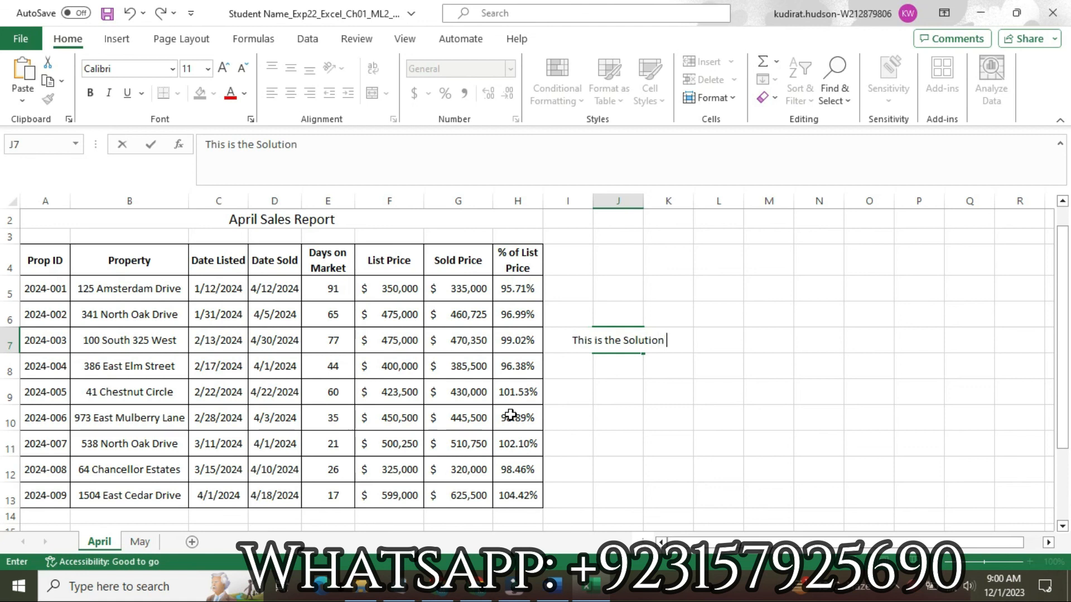
{"action": "type", "text": " Fil"}
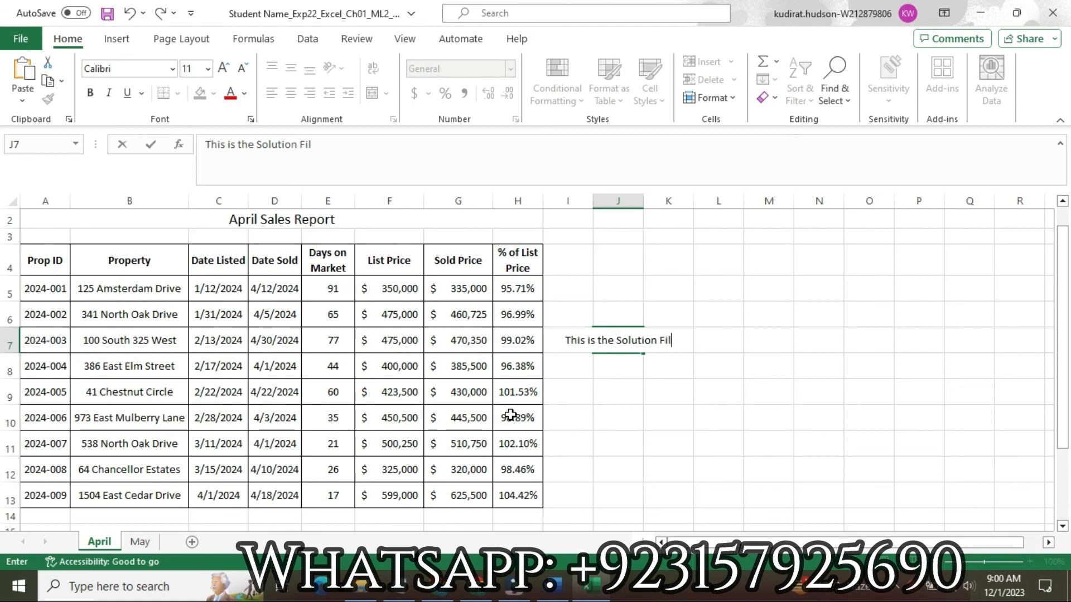
{"action": "type", "text": "e C"}
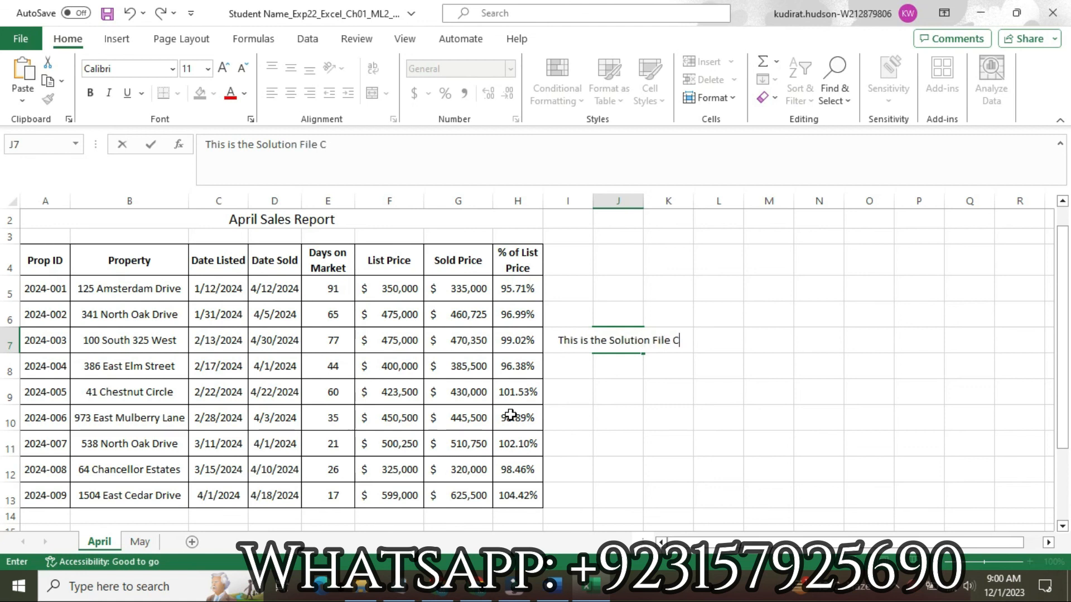
{"action": "type", "text": "ona"}
{"action": "key", "text": "BackSpace"}
{"action": "type", "text": "tact"}
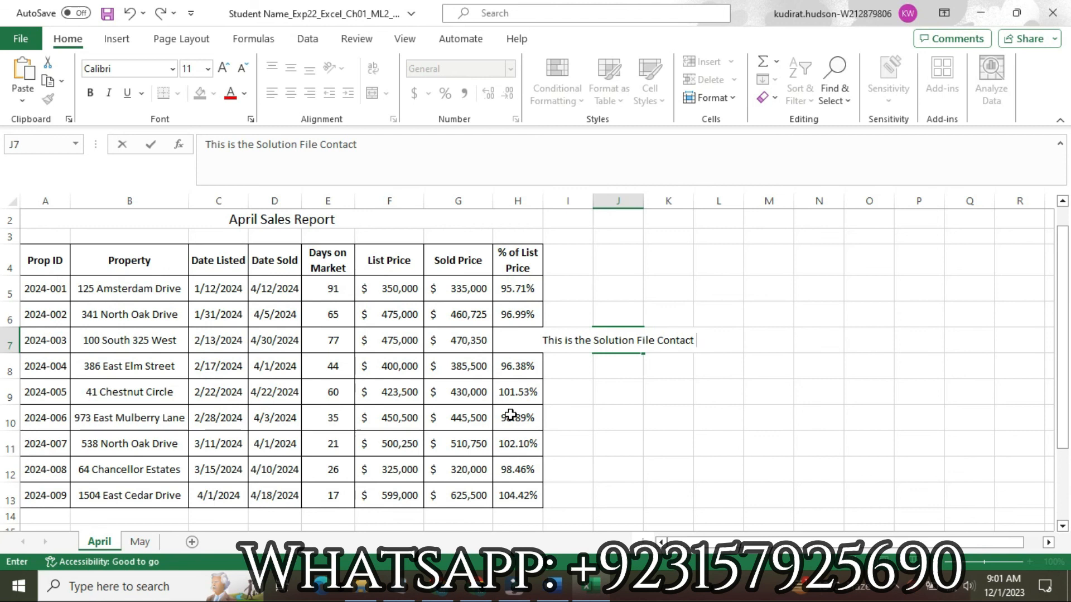
{"action": "type", "text": " me"}
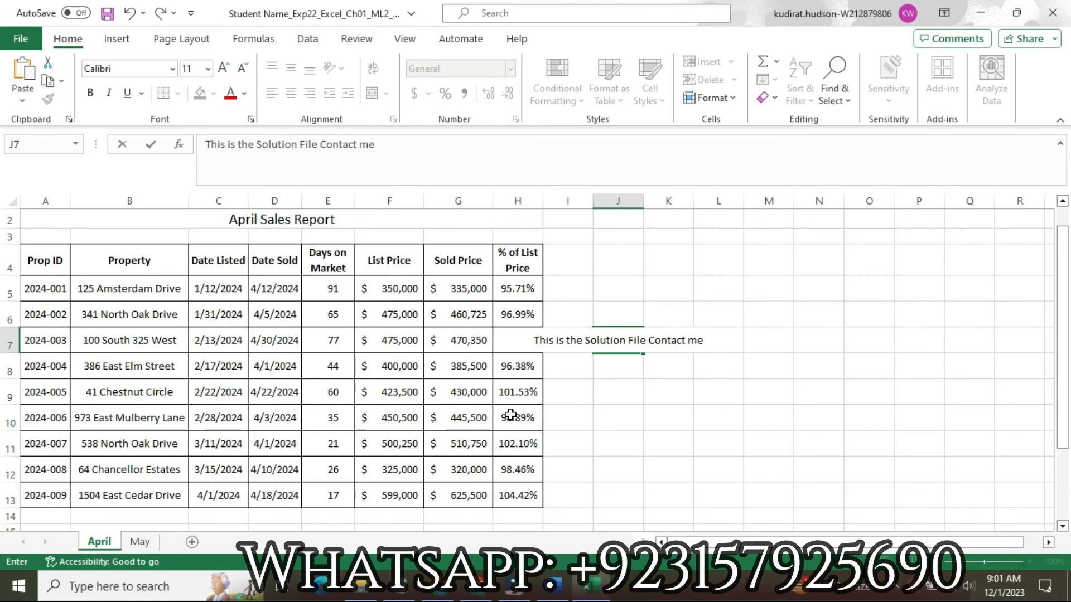
{"action": "type", "text": " On"}
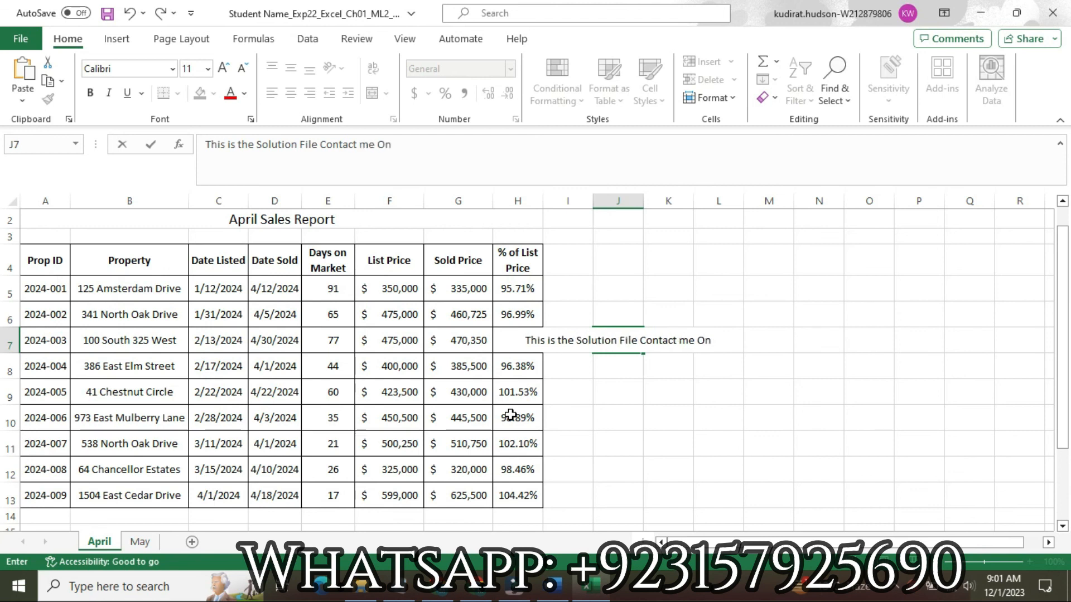
{"action": "type", "text": " What"}
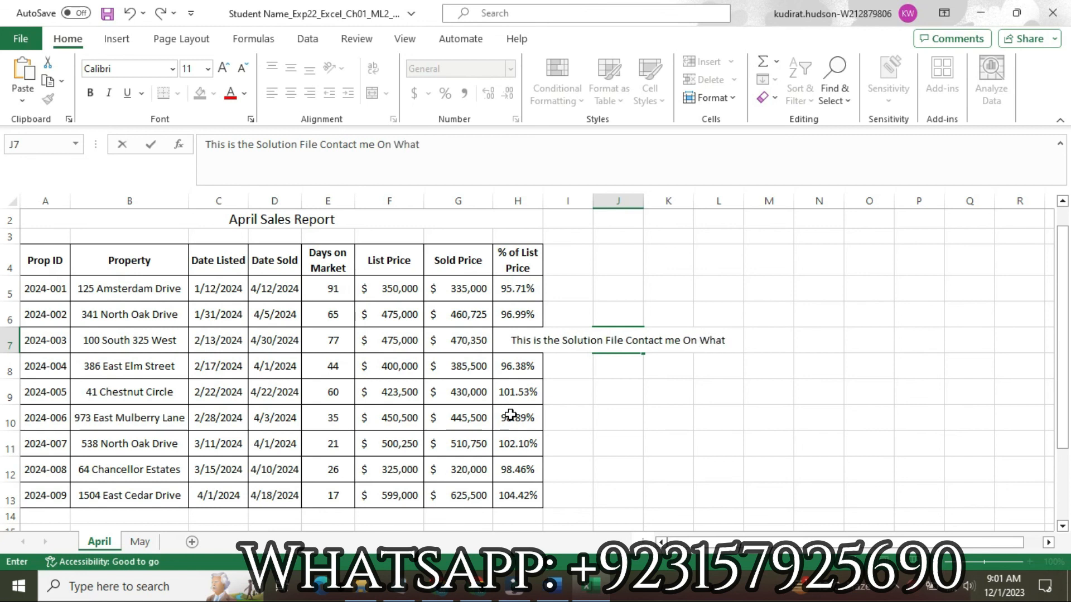
{"action": "type", "text": "sA"}
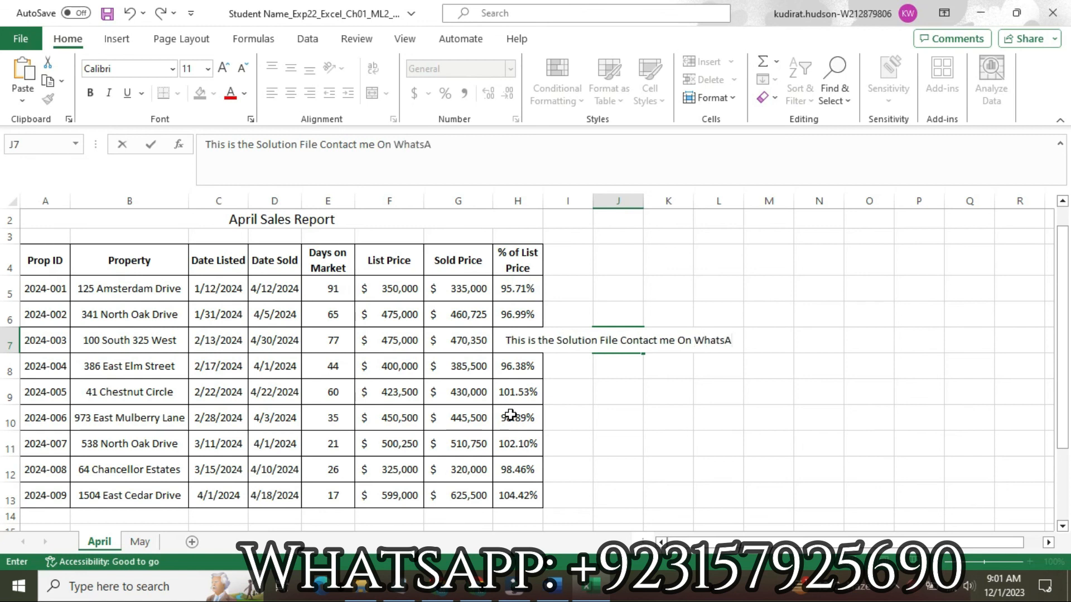
{"action": "type", "text": "pp Or Email"}
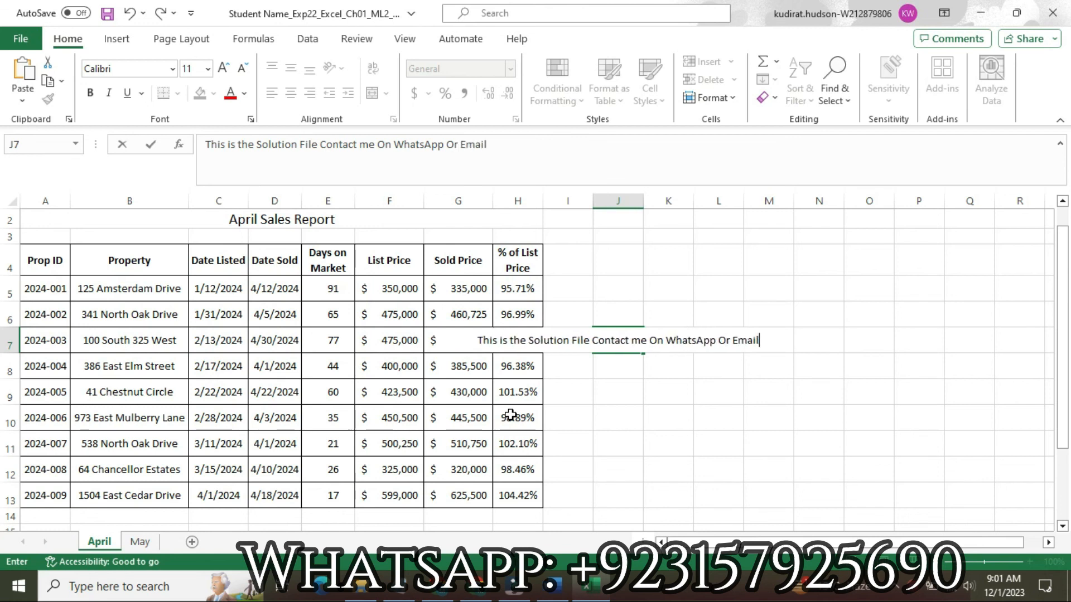
{"action": "key", "text": "BackSpace"}
{"action": "key", "text": "BackSpace"}
{"action": "key", "text": "BackSpace"}
{"action": "key", "text": "BackSpace"}
{"action": "key", "text": "BackSpace"}
{"action": "key", "text": "BackSpace"}
{"action": "key", "text": "BackSpace"}
{"action": "key", "text": "BackSpace"}
{"action": "key", "text": "BackSpace"}
{"action": "key", "text": "BackSpace"}
{"action": "key", "text": "BackSpace"}
{"action": "key", "text": "BackSpace"}
{"action": "key", "text": "BackSpace"}
{"action": "key", "text": "BackSpace"}
{"action": "key", "text": "BackSpace"}
{"action": "key", "text": "BackSpace"}
{"action": "key", "text": "BackSpace"}
{"action": "key", "text": "BackSpace"}
{"action": "key", "text": "BackSpace"}
{"action": "key", "text": "BackSpace"}
{"action": "key", "text": "BackSpace"}
{"action": "key", "text": "BackSpace"}
{"action": "key", "text": "BackSpace"}
{"action": "key", "text": "BackSpace"}
{"action": "key", "text": "BackSpace"}
{"action": "key", "text": "BackSpace"}
{"action": "key", "text": "BackSpace"}
{"action": "key", "text": "BackSpace"}
{"action": "key", "text": "BackSpace"}
{"action": "key", "text": "BackSpace"}
{"action": "key", "text": "BackSpace"}
{"action": "key", "text": "BackSpace"}
{"action": "key", "text": "BackSpace"}
{"action": "left_click", "coordinate": [590, 414]}
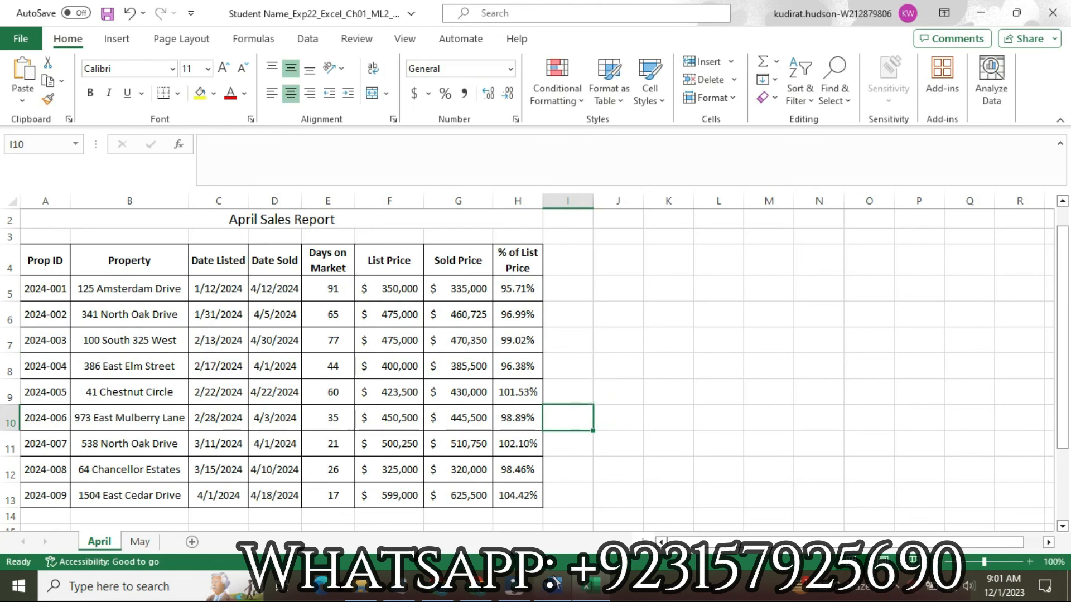
Return to Word, reset the step 9 instruction text to size 9, remove its highlight colors and go back to the document's beginning.
{"action": "left_click", "coordinate": [552, 584]}
{"action": "left_click", "coordinate": [322, 191]}
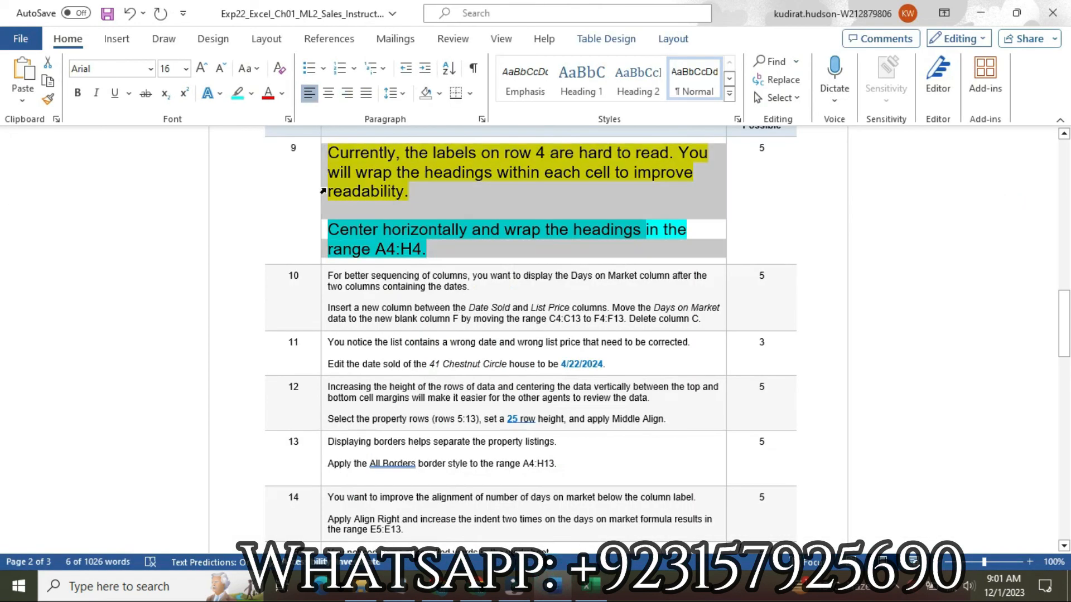
{"action": "left_click", "coordinate": [413, 141]}
{"action": "left_click", "coordinate": [408, 178]}
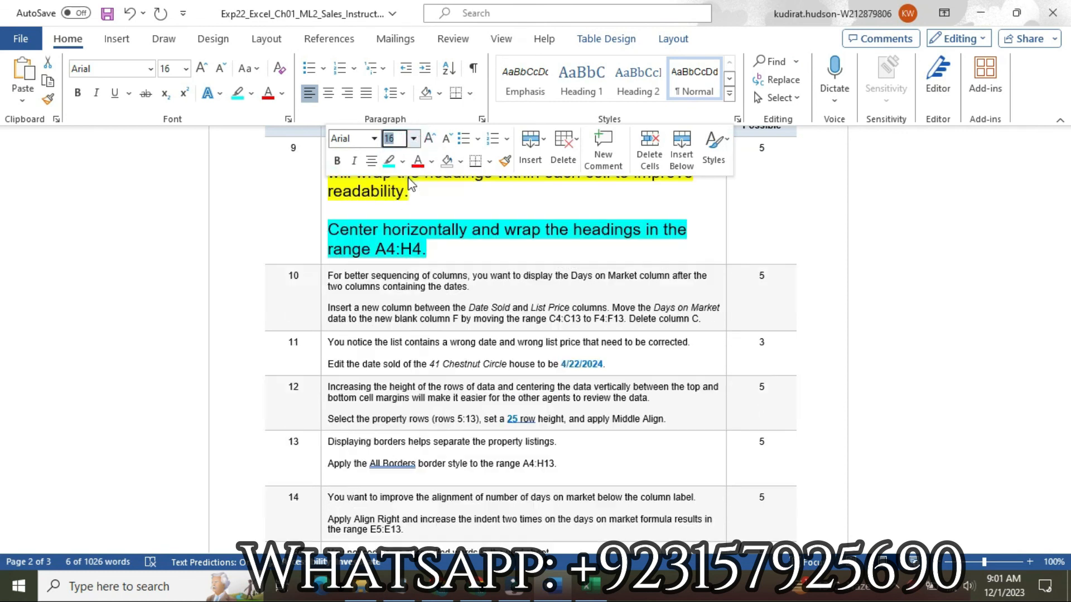
{"action": "left_click", "coordinate": [402, 162]}
{"action": "left_click", "coordinate": [422, 291]}
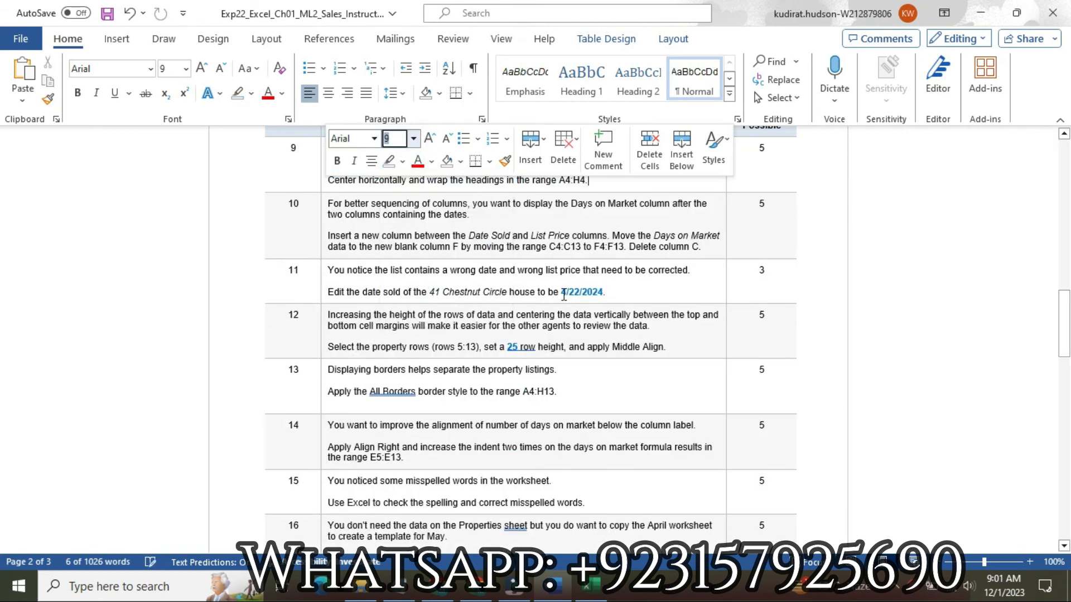
{"action": "left_click_drag", "start_coordinate": [1064, 315], "coordinate": [1068, 155]}
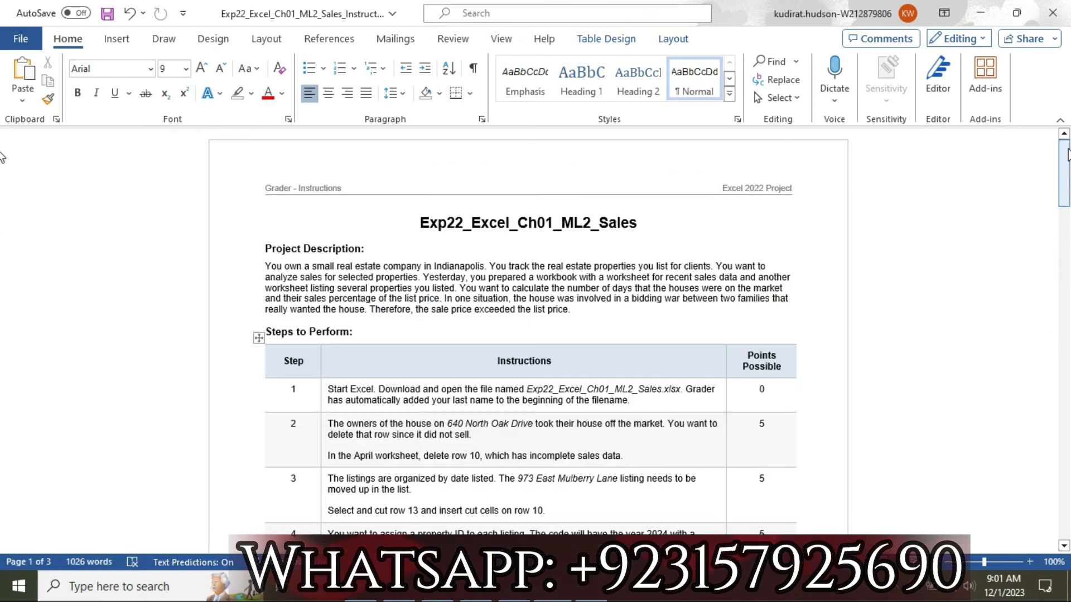